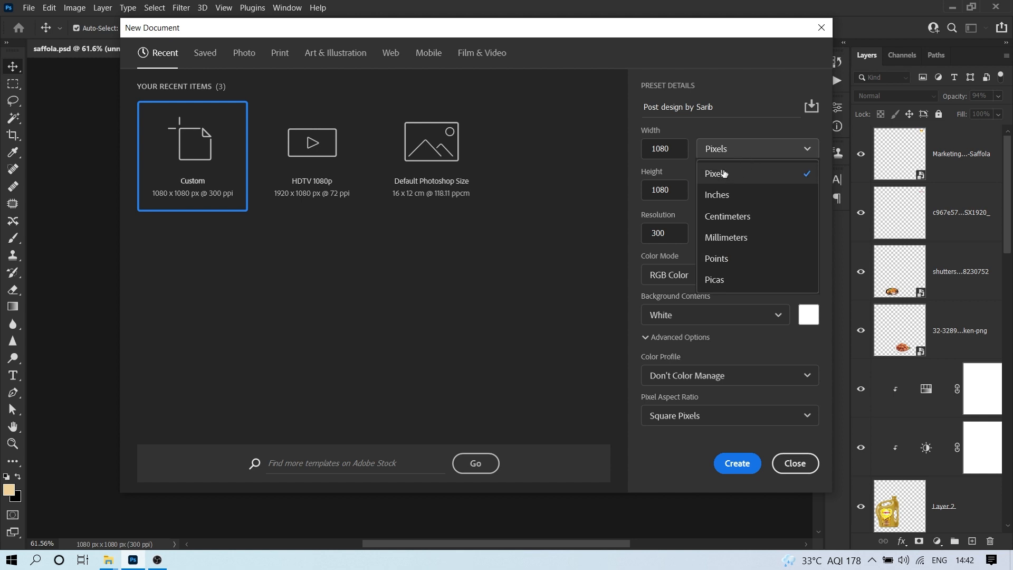
Create a new 1080 × 1080 pixel document at 300 pixels/inch in RGB Color with a white background.
click(724, 172)
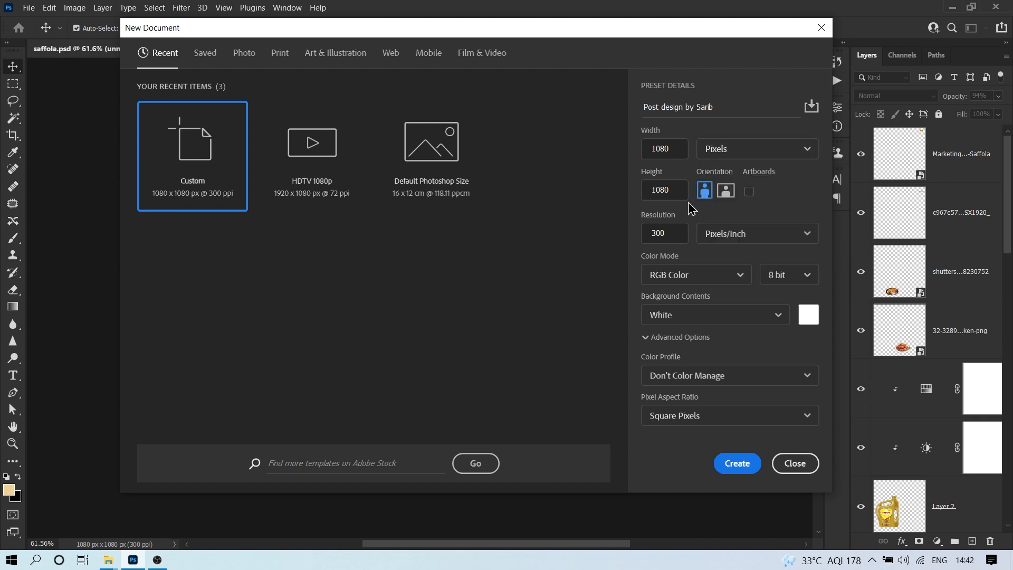
click(650, 274)
click(668, 353)
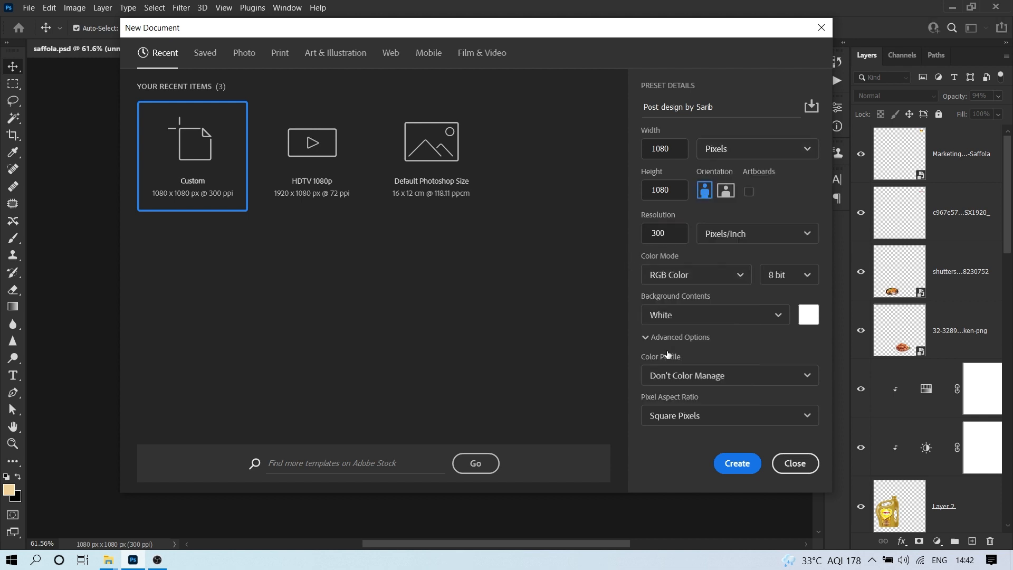
click(739, 464)
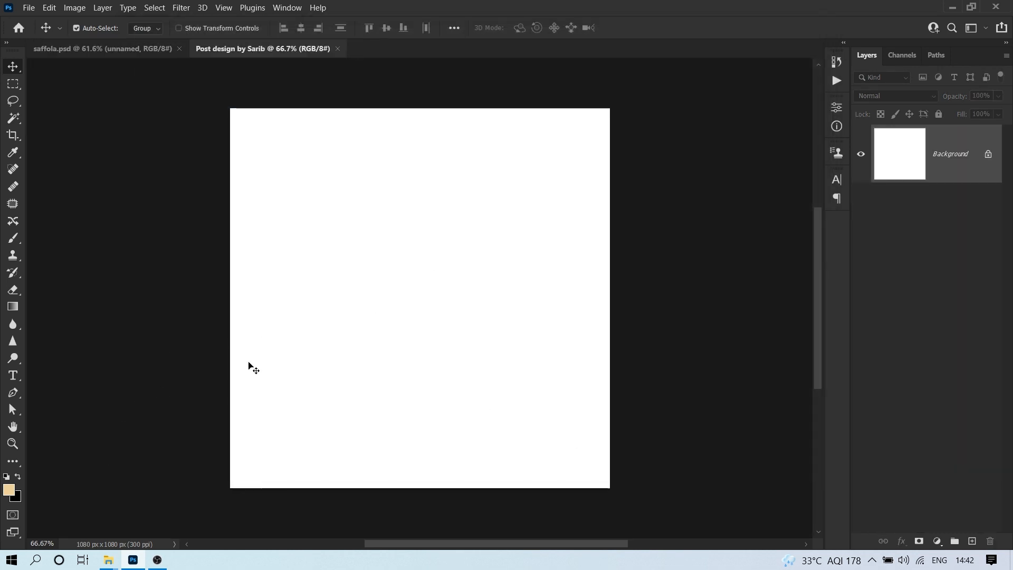
Place the Saffola-Gold-Edible-Oil-5L image from the Safolla oil folder into the new document.
mouse_move(106, 564)
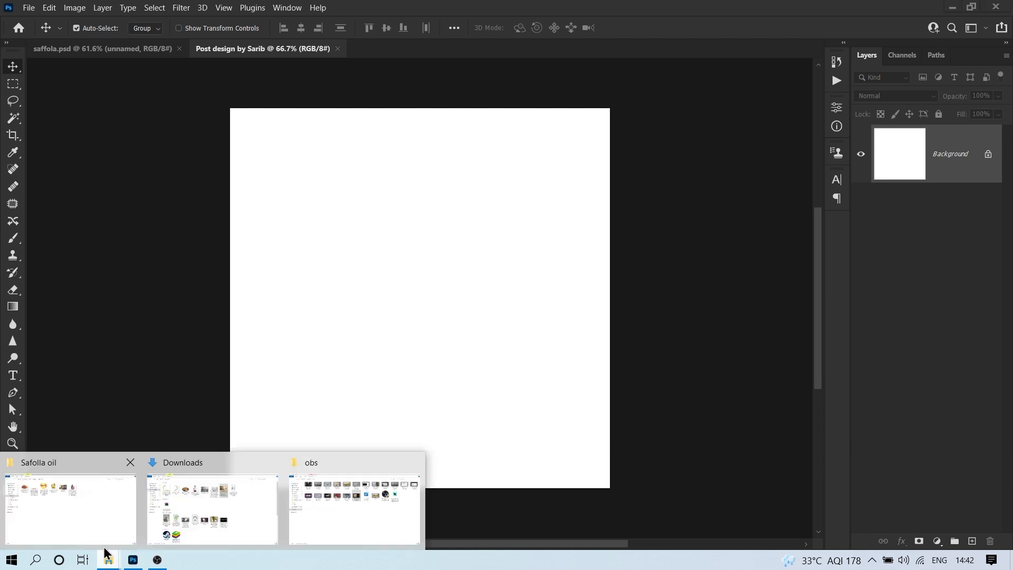
click(68, 497)
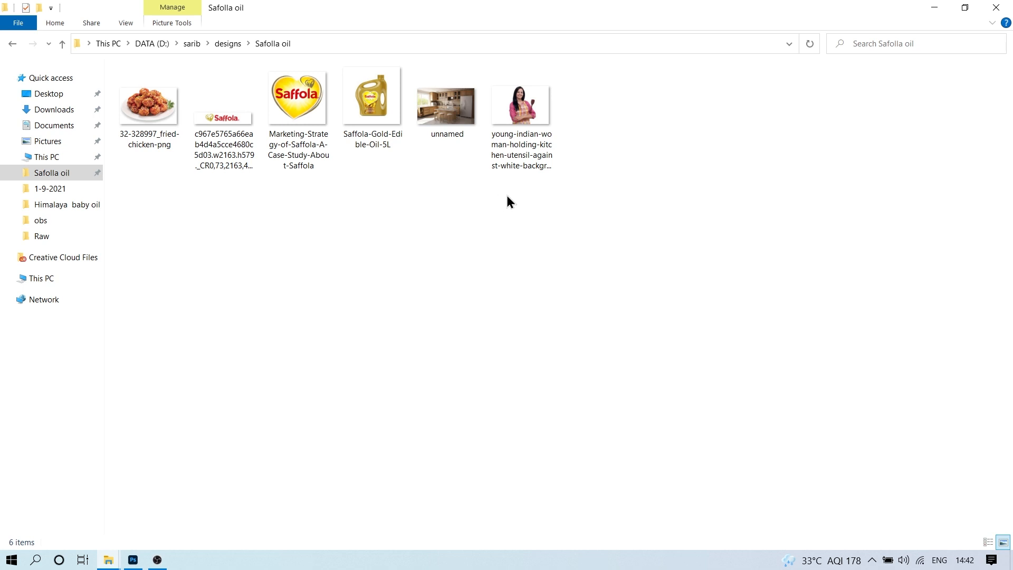
drag(372, 100, 489, 259)
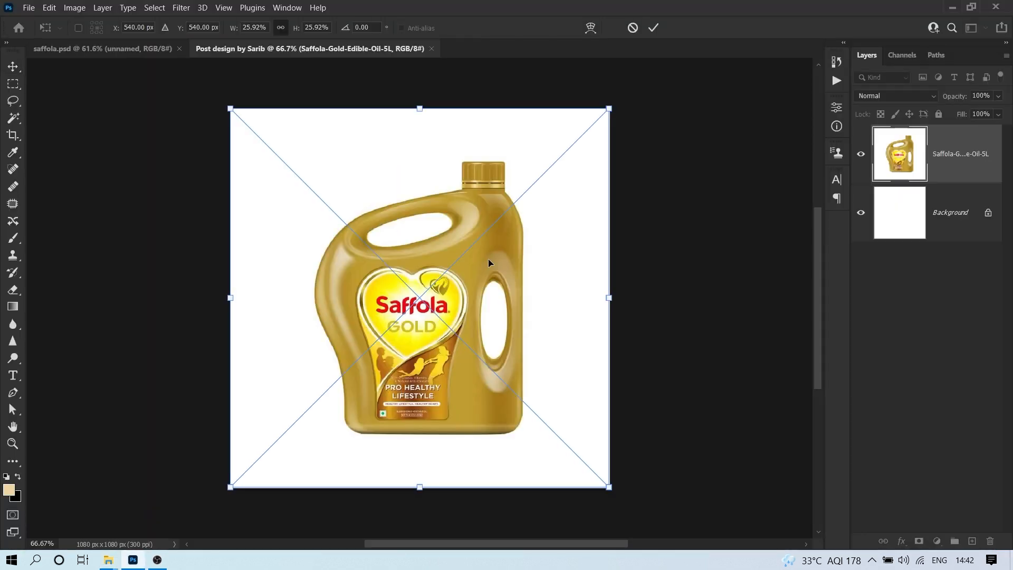
click(654, 27)
Place the kitchen image "unnamed" enlarged to cover the whole canvas, and stack its layer below the oil bottle layer.
key(alt+Tab)
click(453, 116)
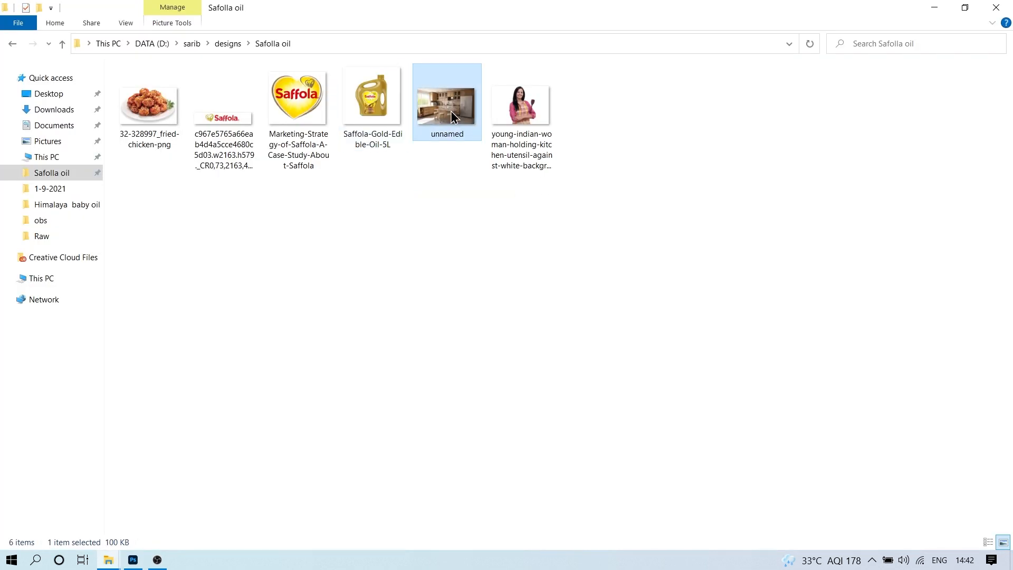
drag(449, 112, 446, 240)
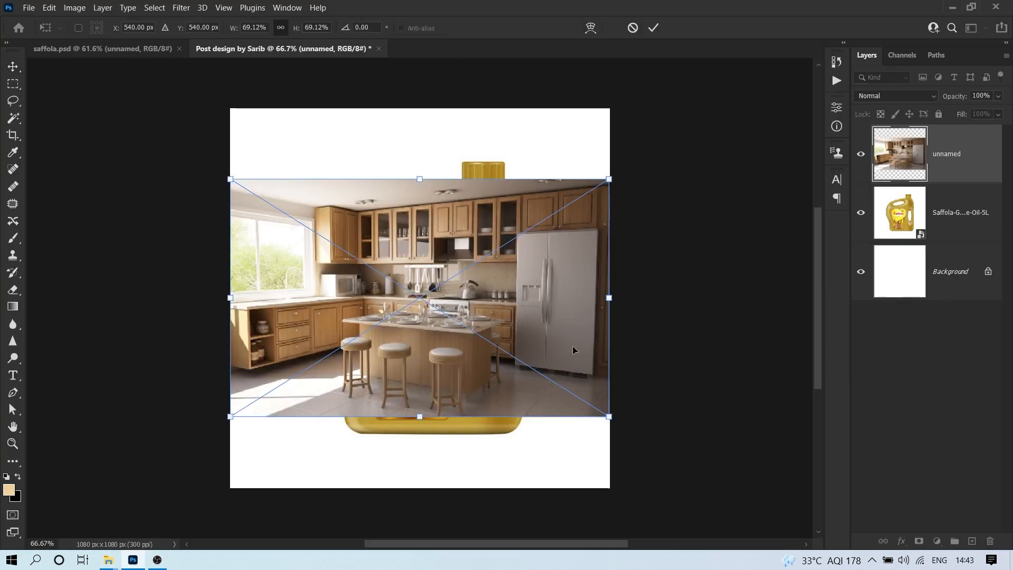
drag(609, 417, 732, 495)
click(652, 27)
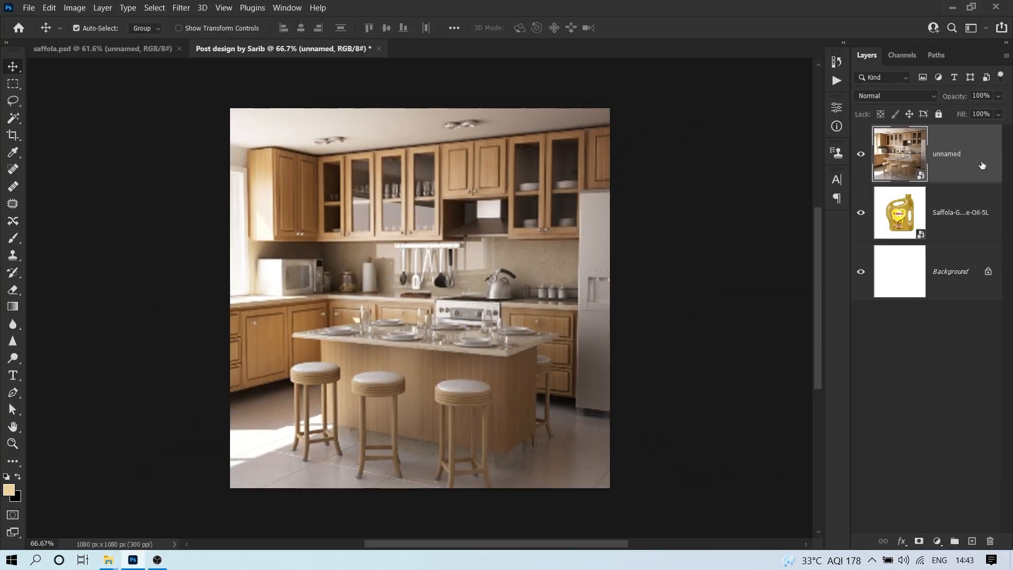
drag(964, 164, 952, 255)
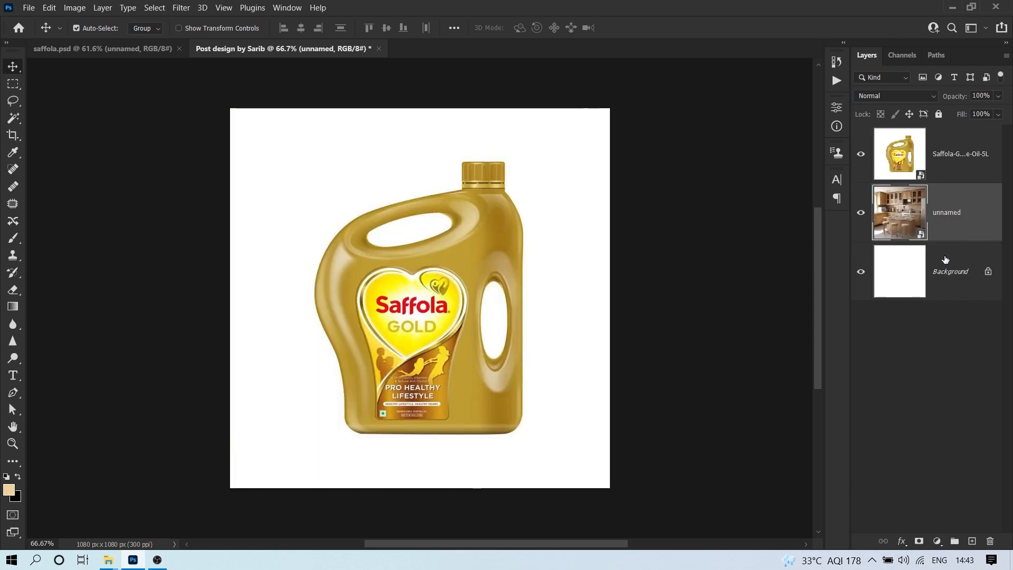
click(890, 154)
drag(380, 244, 315, 336)
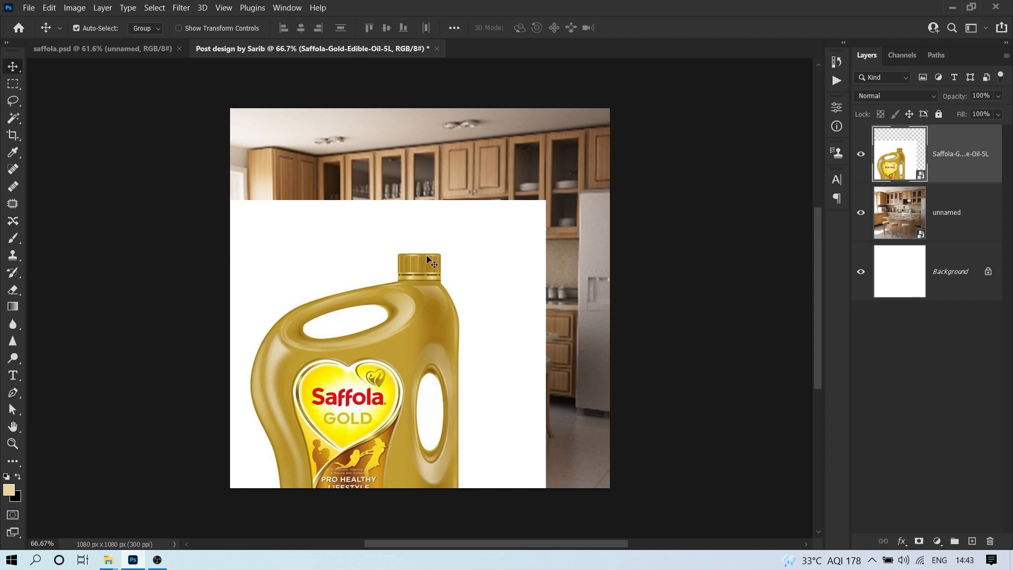
drag(421, 306, 489, 214)
Select the white backdrop around the bottle and inside both handle openings with the Magic Wand.
click(13, 118)
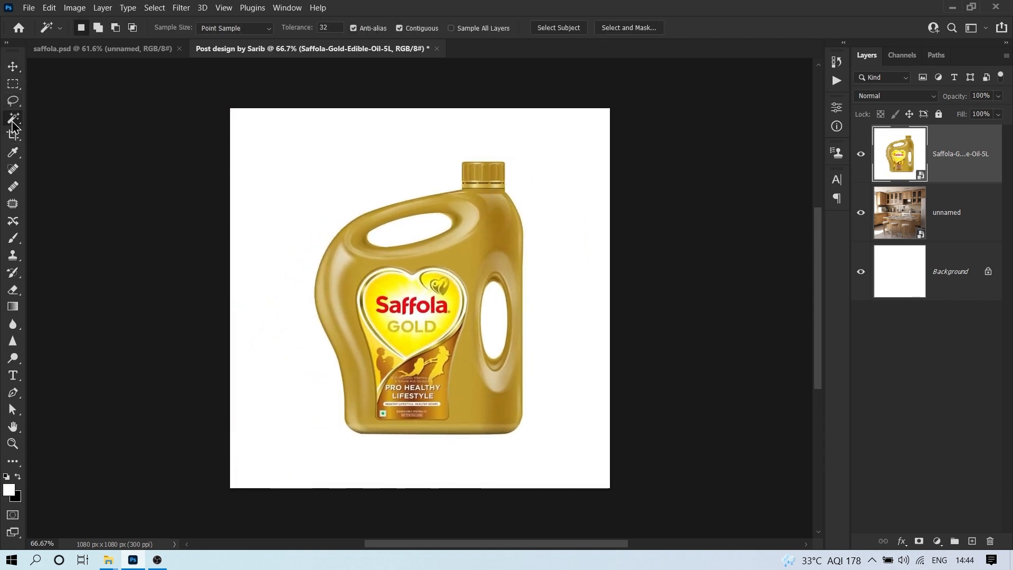
click(391, 179)
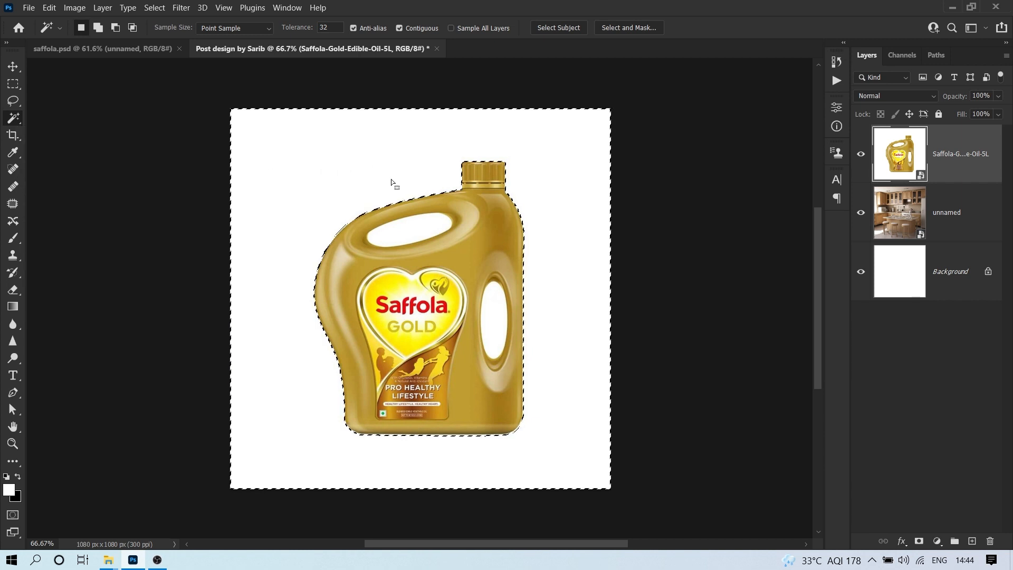
key(shift)
shift+click(421, 240)
shift+click(498, 338)
Rasterize the bottle layer, delete the selected white areas and clear the selection.
right_click(961, 154)
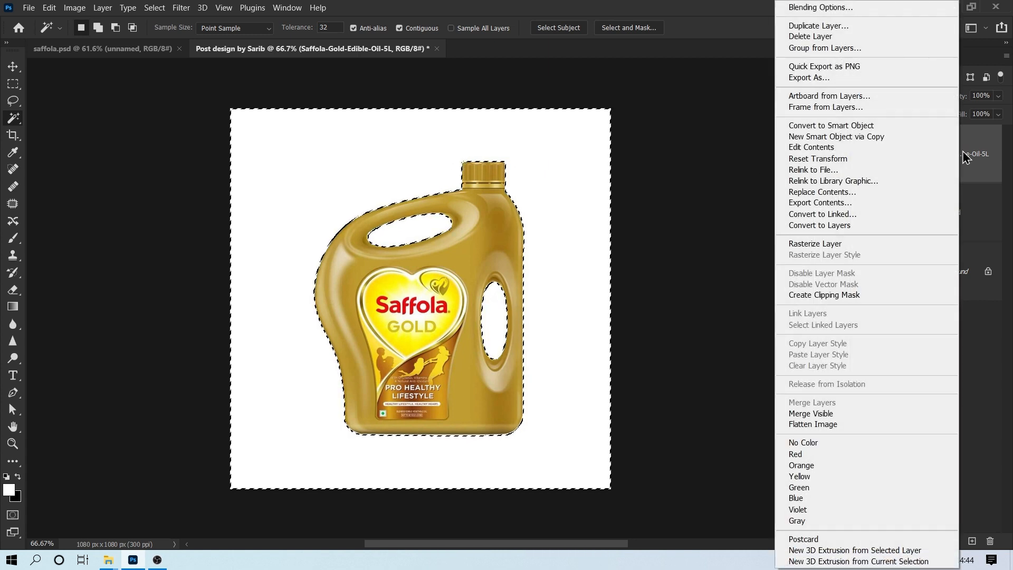
click(812, 243)
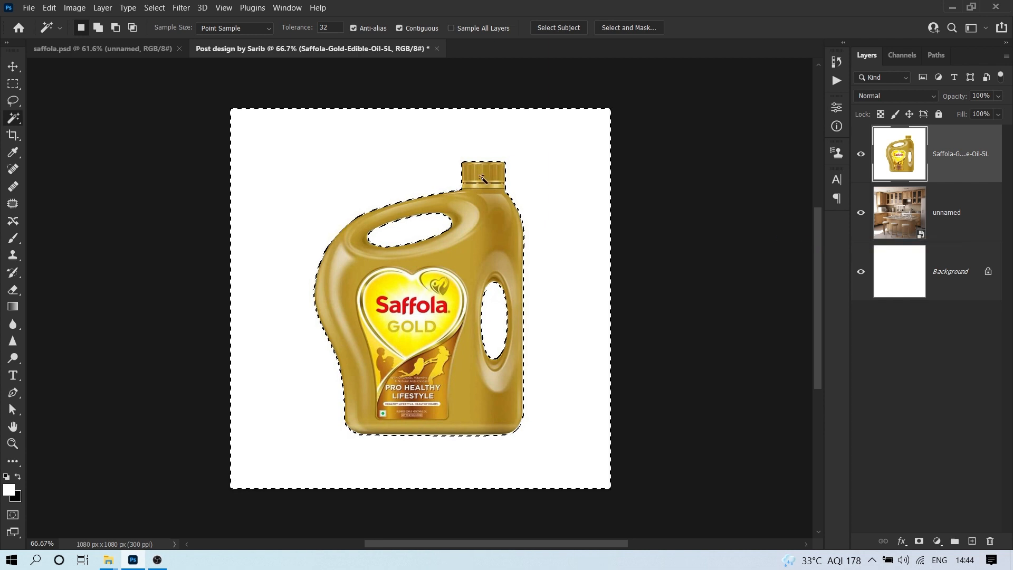
key(Delete)
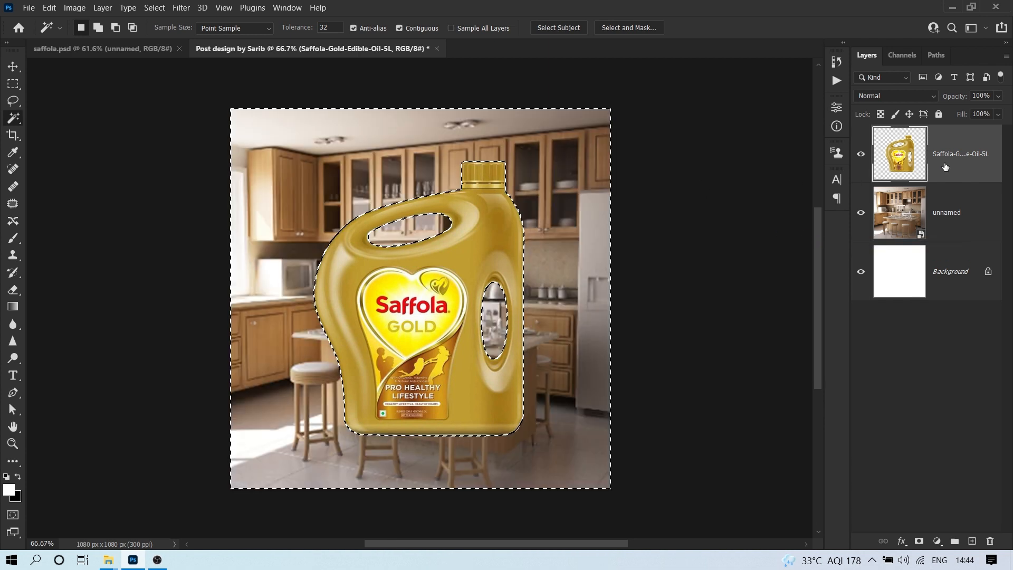
key(ctrl+d)
key(v)
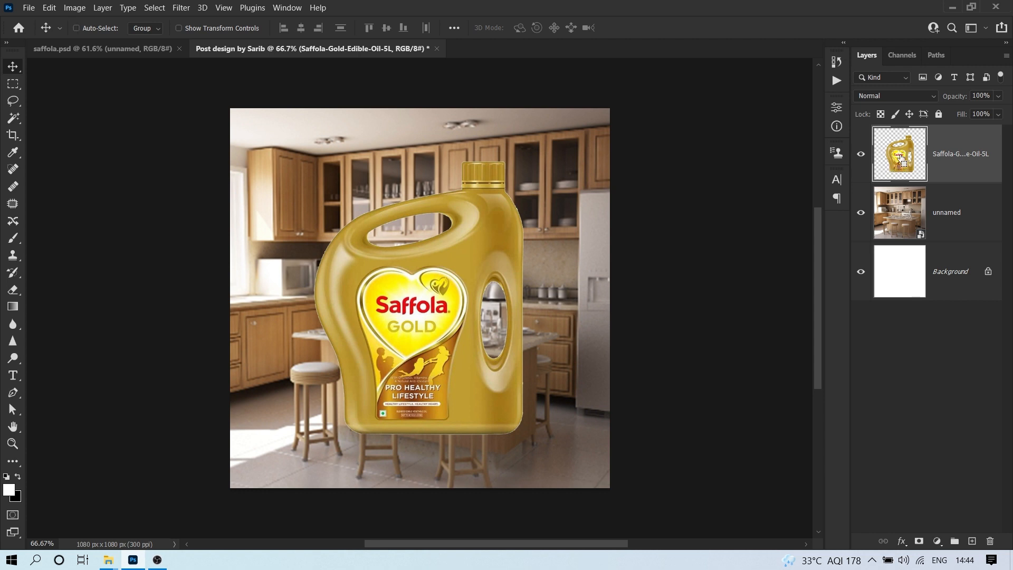
Load the bottle's outline as a selection and contract it by 1 pixel.
ctrl+click(903, 165)
click(155, 7)
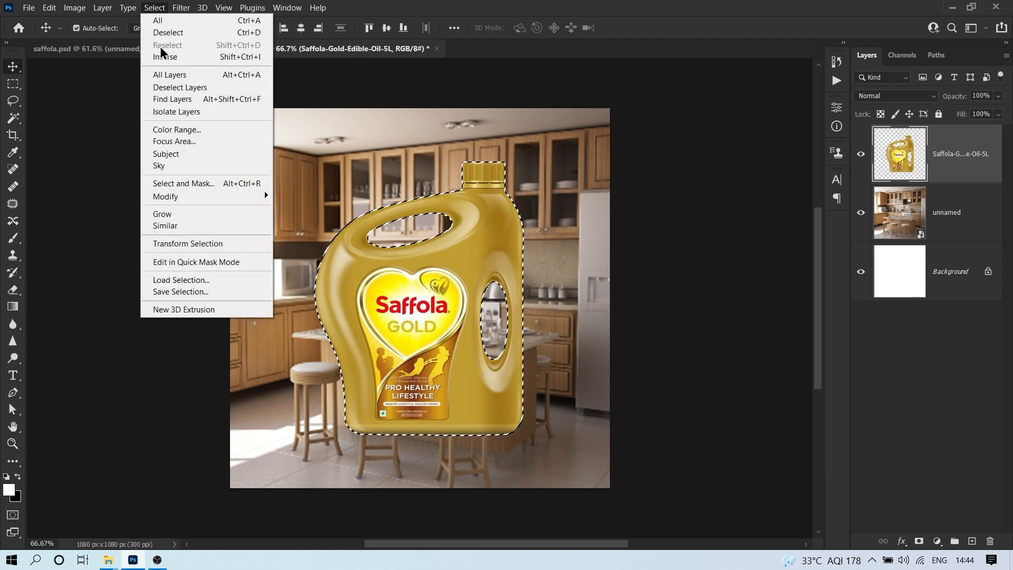
mouse_move(179, 195)
click(311, 232)
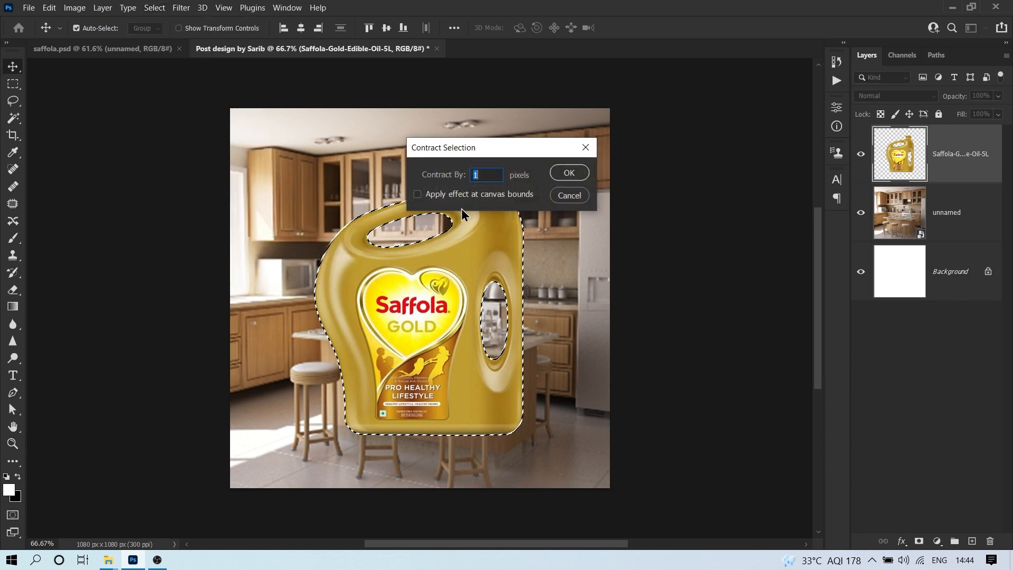
click(493, 174)
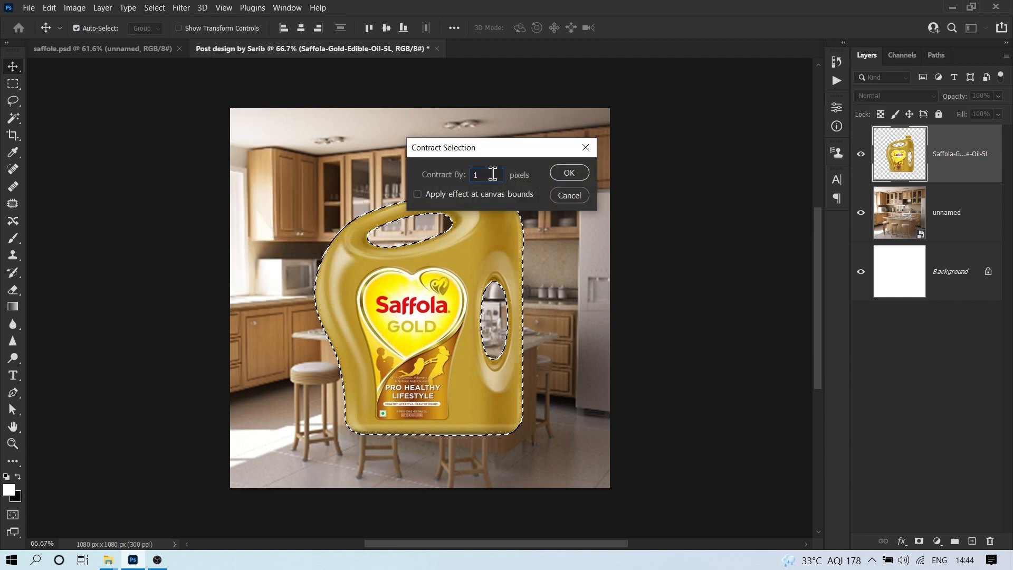
click(568, 173)
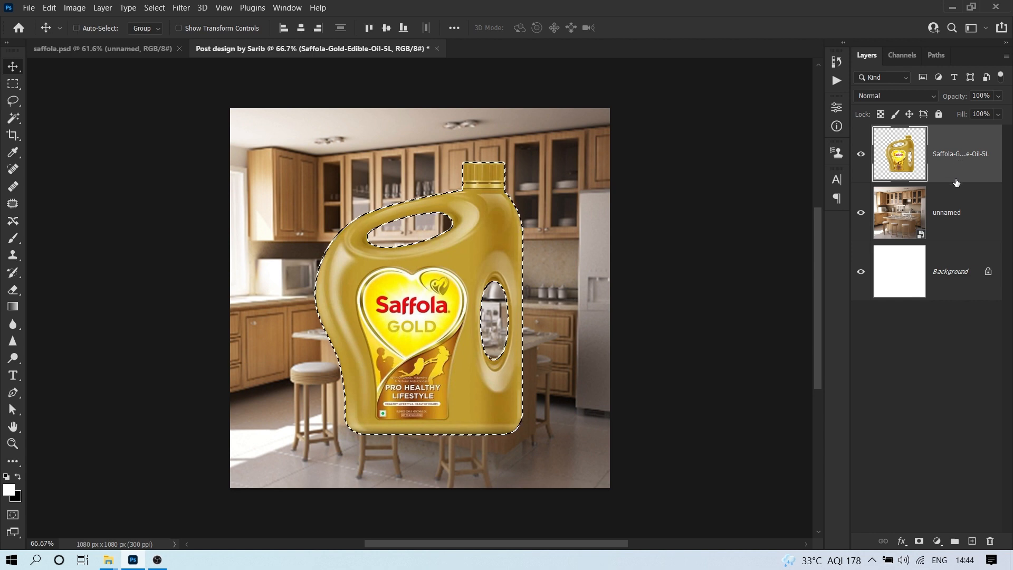
Copy the contracted bottle selection to a new layer, delete the original bottle layer, and shift the bottle toward the kitchen's left side.
key(ctrl+j)
click(960, 219)
key(Delete)
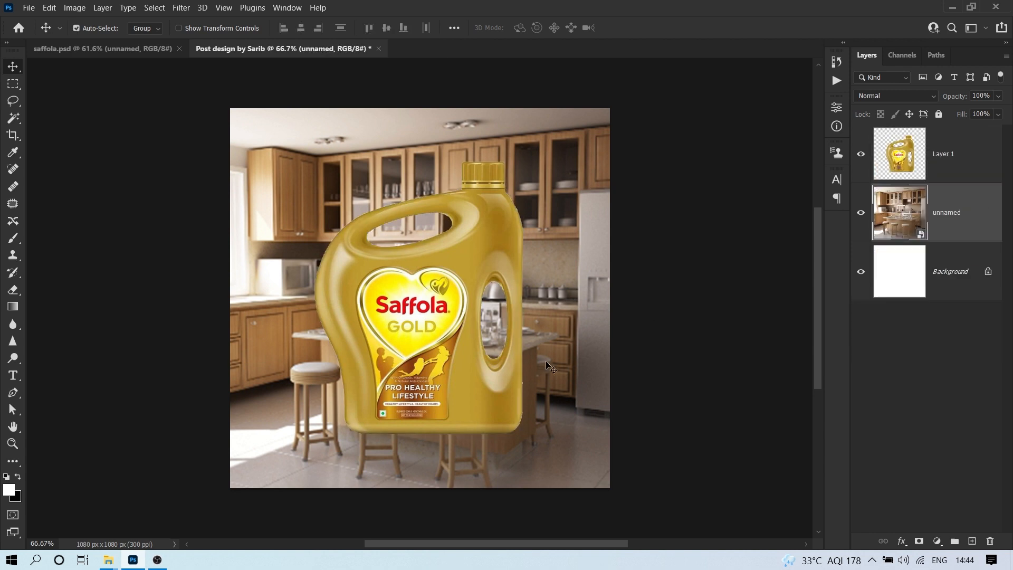
drag(450, 296, 383, 288)
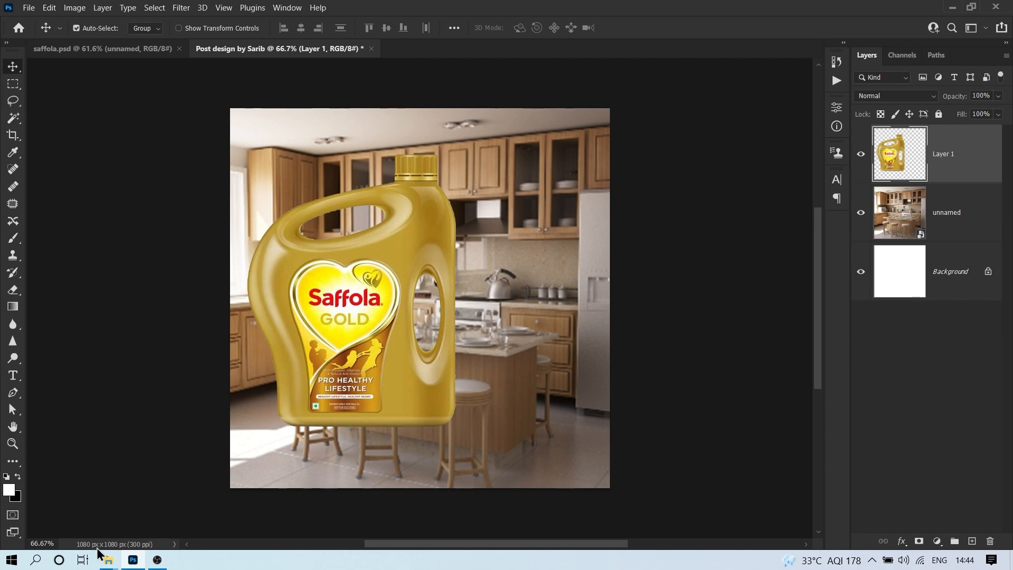
Place the wooden-board-empty-table-top-blurred-background image above the bottle layer.
mouse_move(110, 561)
click(68, 496)
click(369, 288)
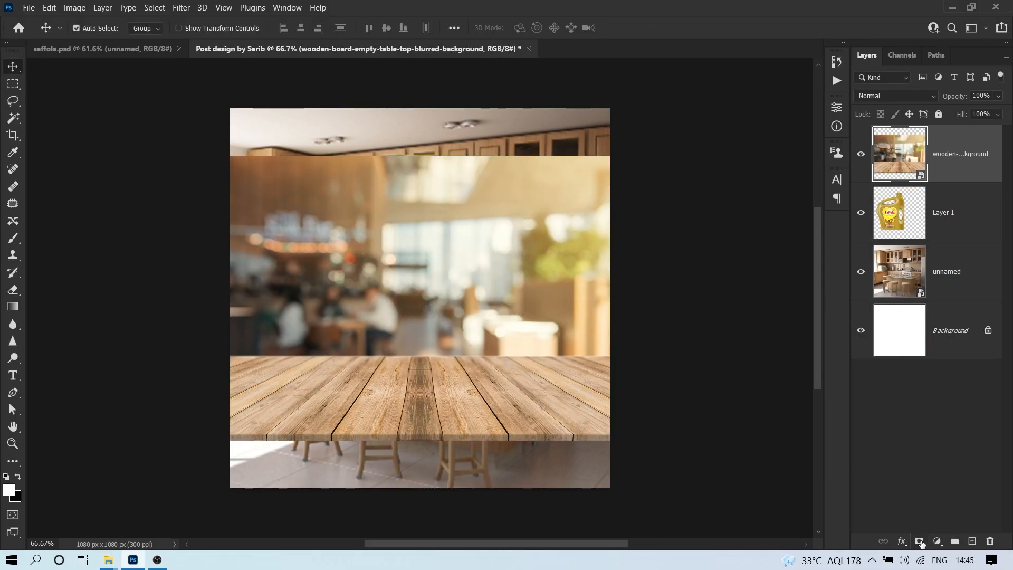
Add a layer mask to the wooden table image and hide its upper blurred area with a soft 136 px black brush.
click(919, 542)
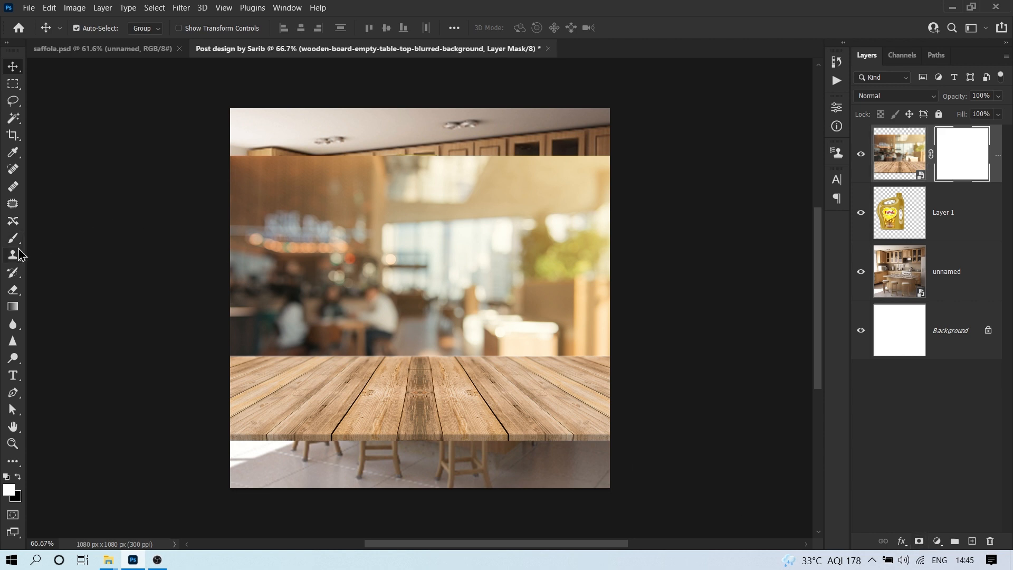
key(b)
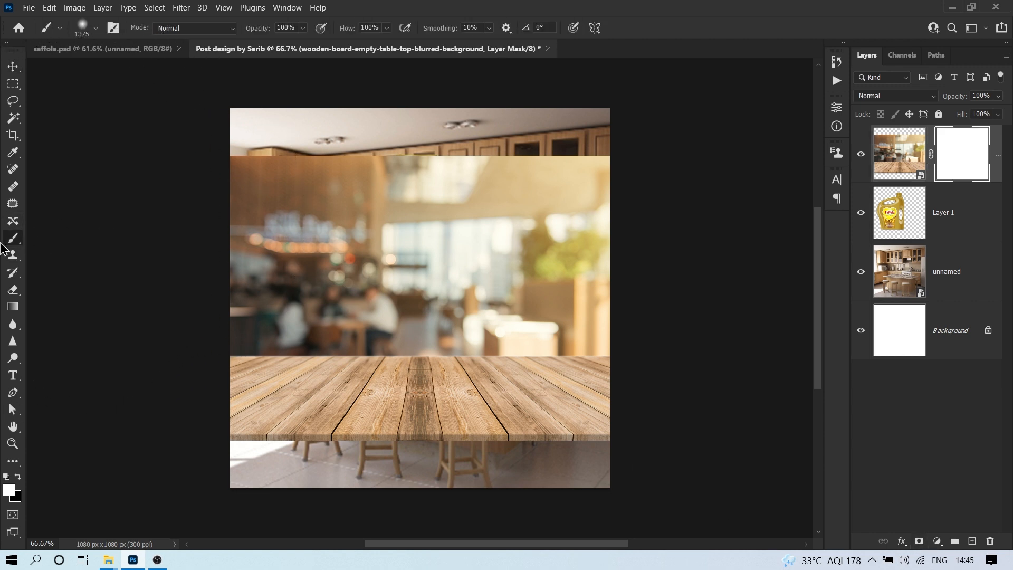
right_click(357, 191)
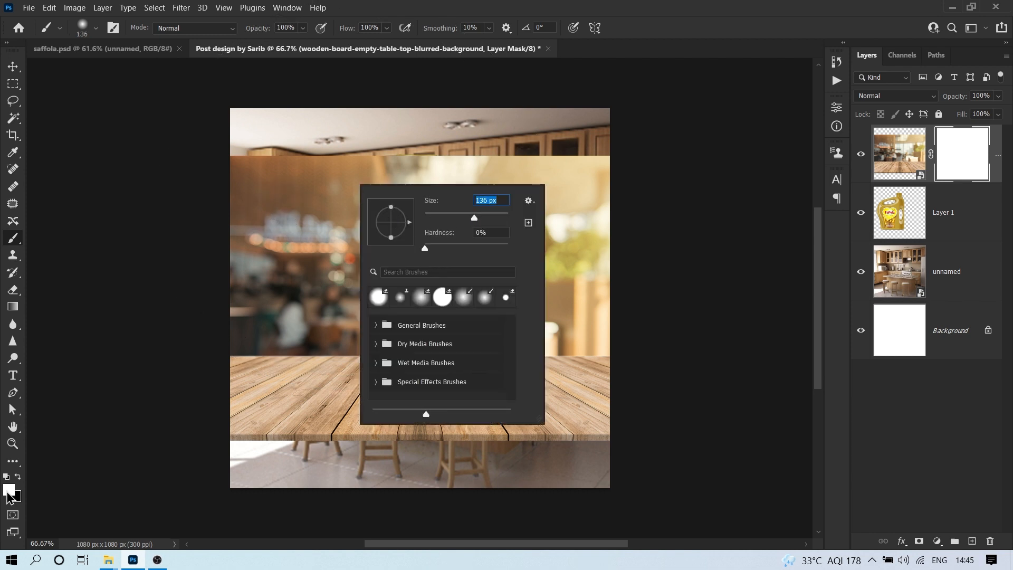
click(971, 145)
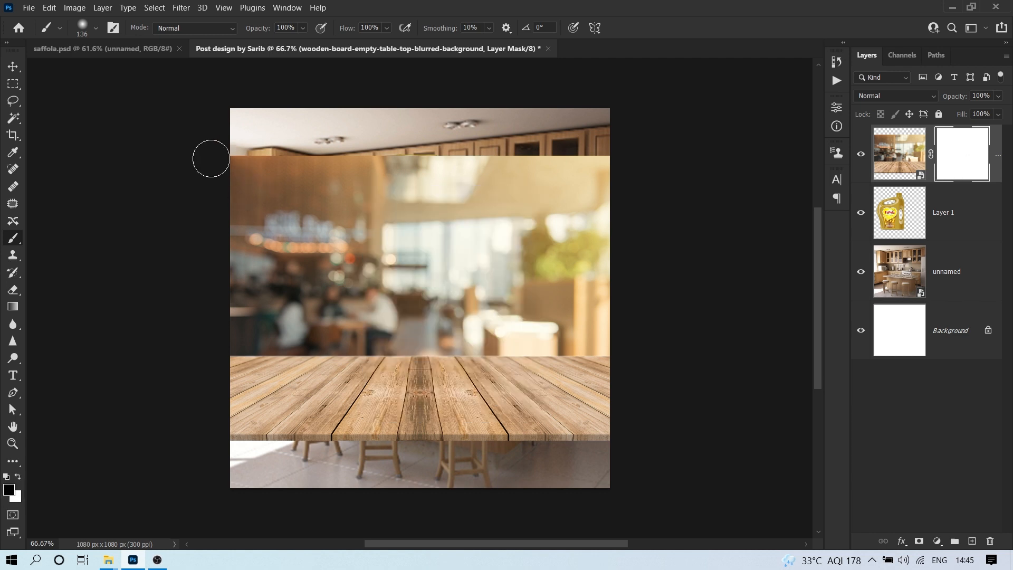
mouse_move(210, 159)
mouse_down()
mouse_move(683, 163)
mouse_move(266, 207)
mouse_move(603, 231)
mouse_move(345, 229)
mouse_move(280, 193)
mouse_up()
drag(190, 199, 248, 236)
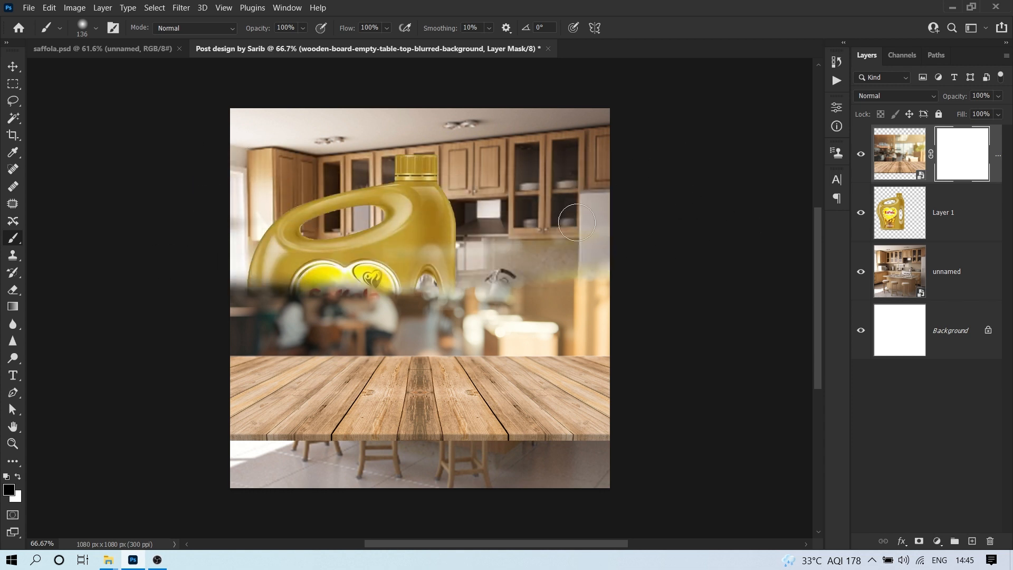
drag(349, 221, 414, 233)
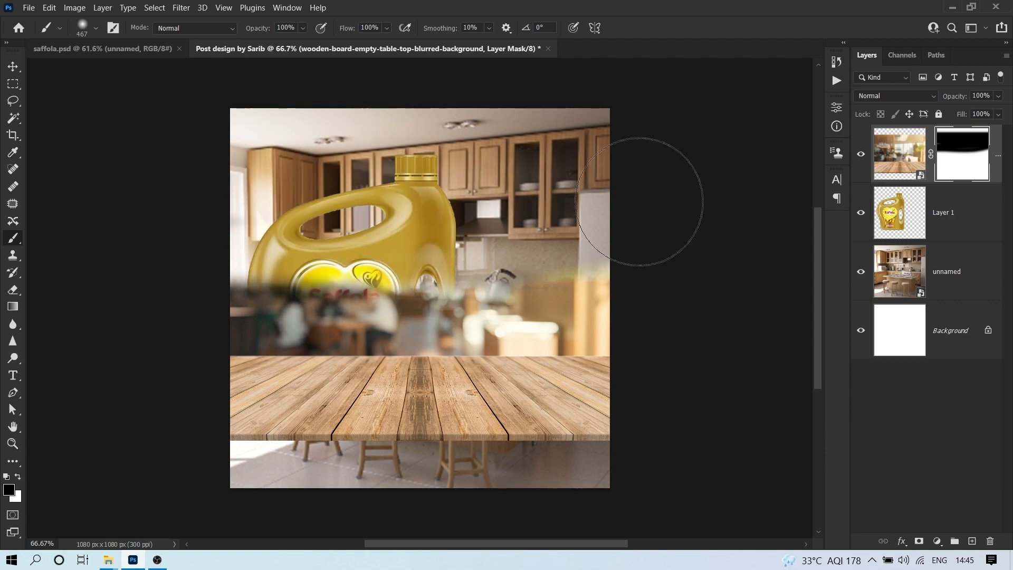
Mask out the remaining blurred backdrop down to the tabletop's back edge with a larger black brush of about 443 px.
drag(612, 263, 91, 255)
drag(92, 254, 528, 280)
drag(420, 193, 449, 547)
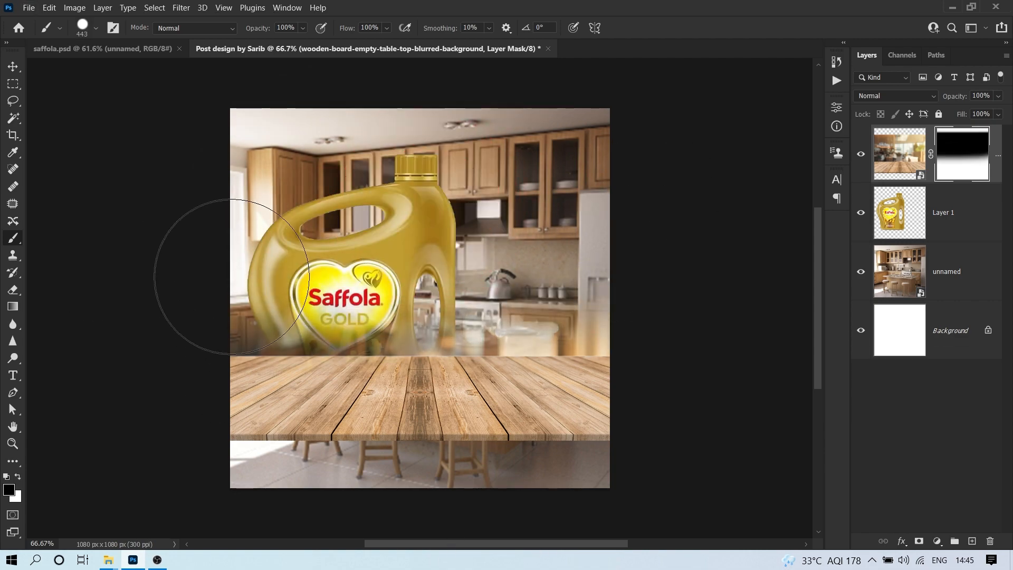
drag(233, 276, 739, 277)
mouse_move(607, 336)
mouse_down()
mouse_move(674, 344)
mouse_move(636, 346)
mouse_up()
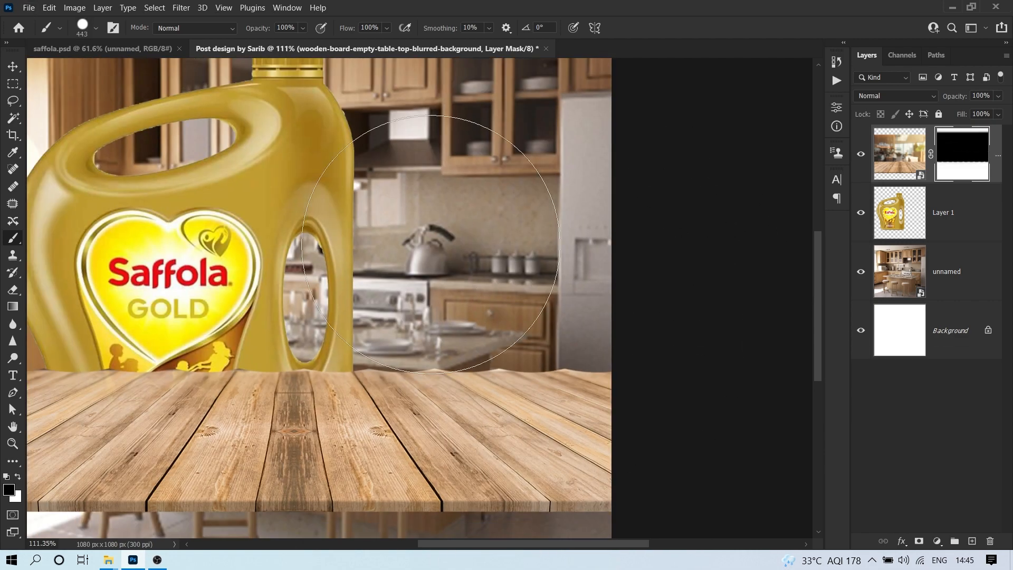
drag(607, 251, 796, 250)
mouse_move(132, 243)
mouse_down()
mouse_move(917, 296)
mouse_move(649, 296)
mouse_move(793, 267)
mouse_up()
drag(436, 279, 412, 278)
Move the wooden table down until its front edge meets the bottom of the canvas.
key(v)
drag(448, 401, 448, 465)
scroll(426, 263, down, 1)
Convert the bottle's Layer 1 to a smart object and move it above the wooden table layer.
ctrl+click(337, 259)
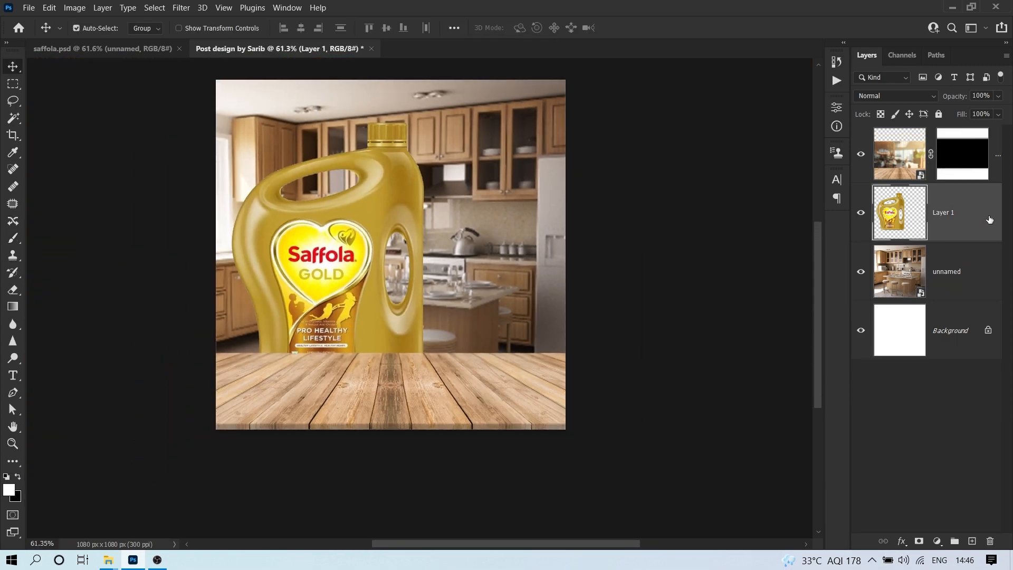
click(860, 214)
click(861, 214)
right_click(972, 223)
click(830, 178)
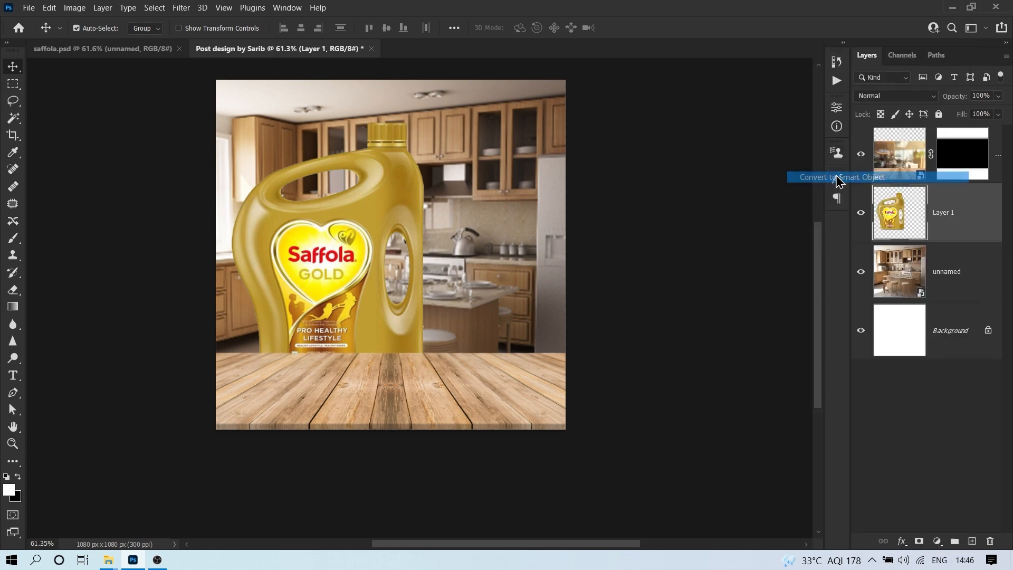
drag(978, 209, 970, 126)
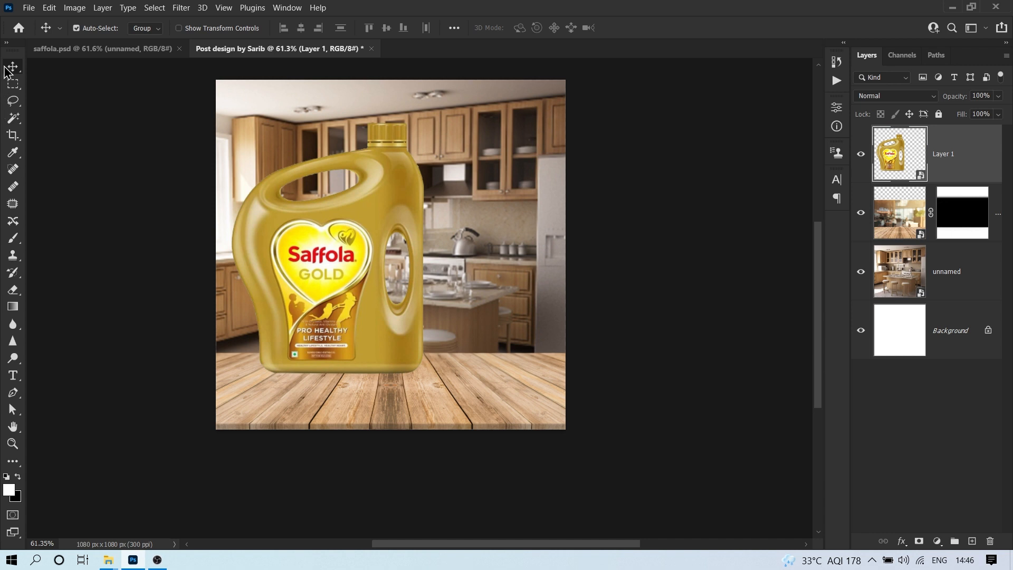
Scale the Saffola bottle down to roughly two thirds of its size and stand it on the wooden table's left half.
key(ctrl+t)
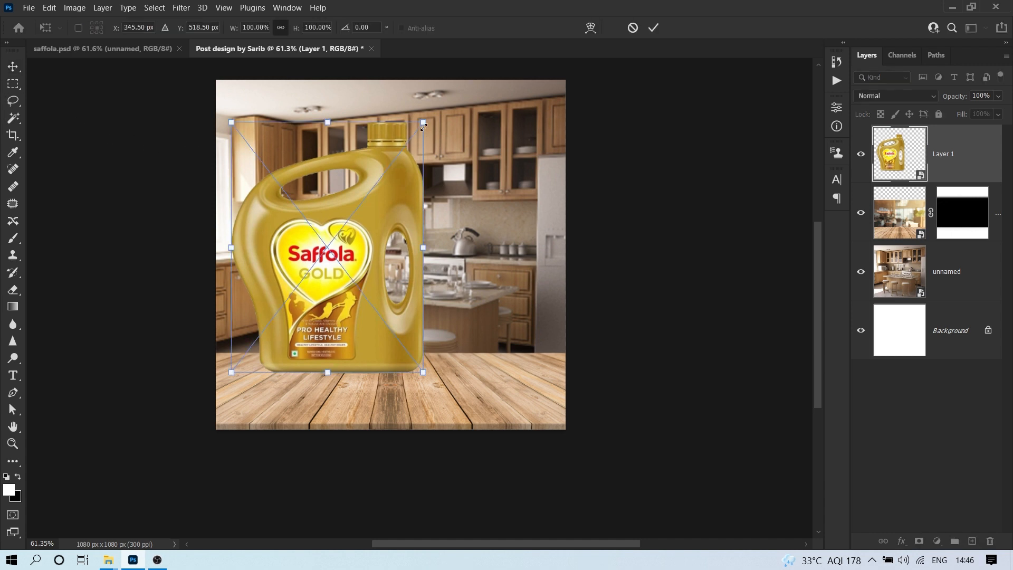
drag(423, 122, 379, 181)
drag(338, 262, 370, 230)
key(Return)
drag(329, 322, 336, 306)
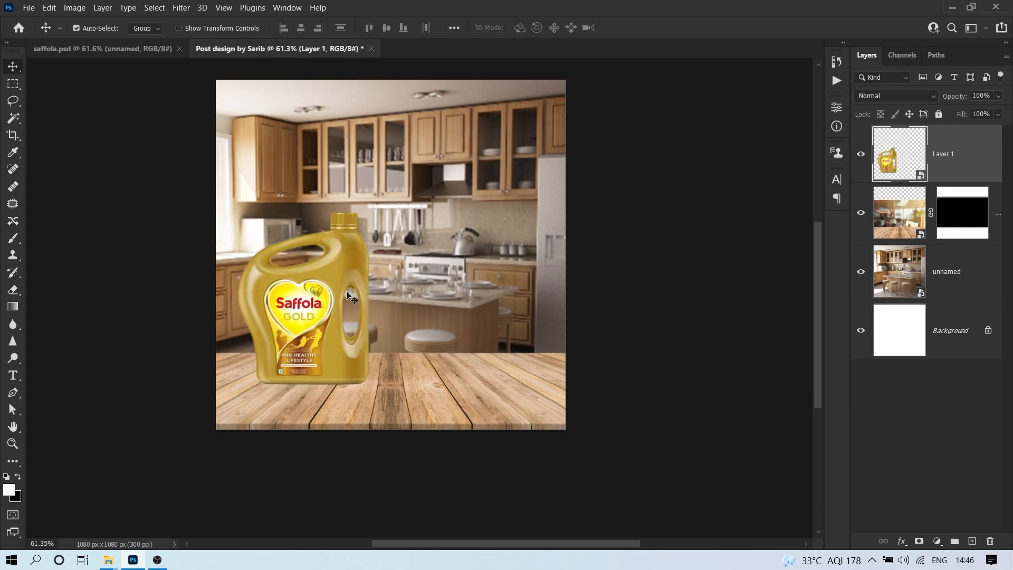
Place the 32-328997_fried-chicken-png and shutterstock_558230752 food images from the Safolla oil folder into the post.
key(alt+Tab)
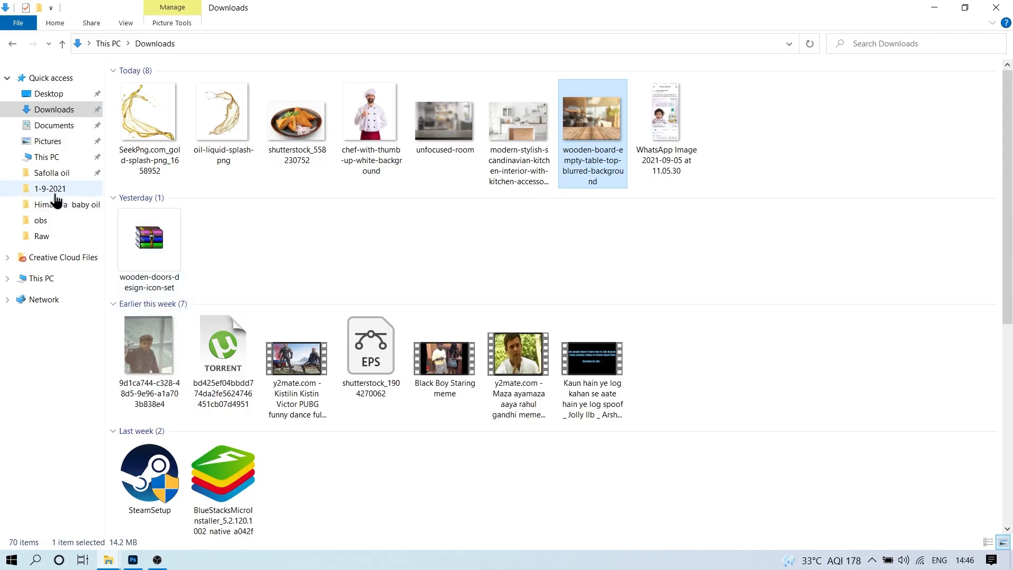
click(51, 172)
click(150, 104)
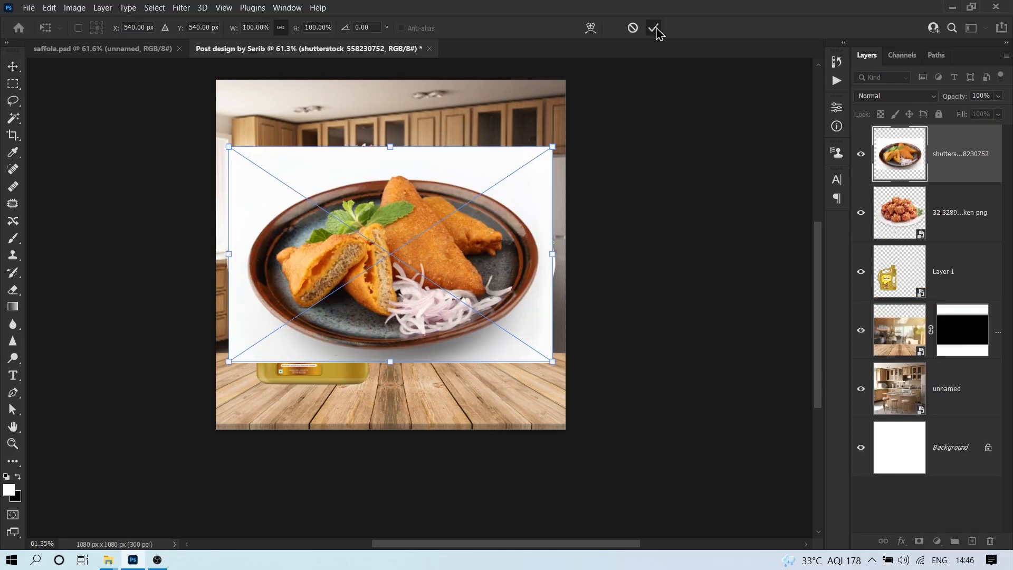
click(655, 29)
Select all the white background and shadow around the shutterstock plate with the Magic Wand.
scroll(417, 243, up, 5)
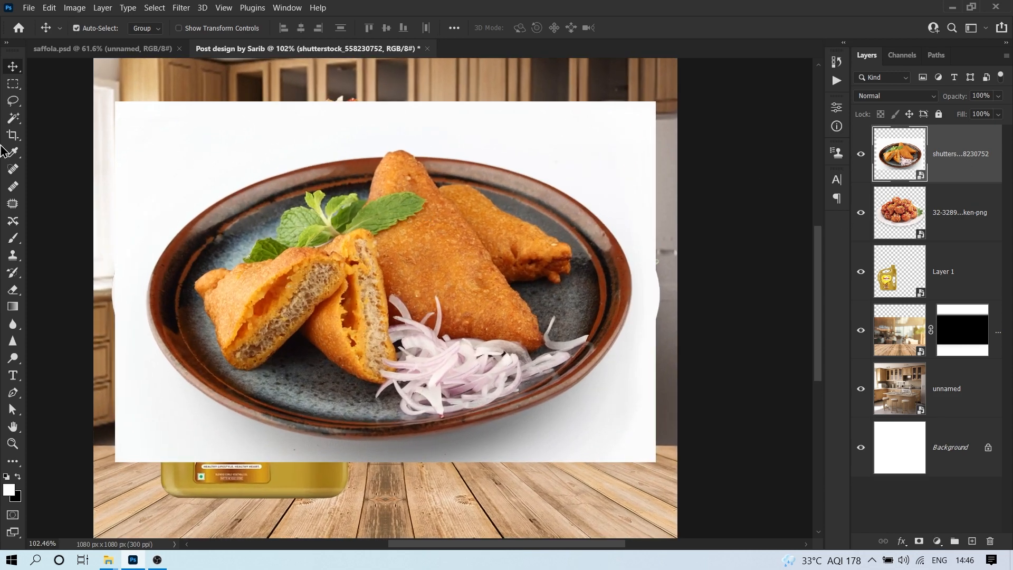
click(16, 119)
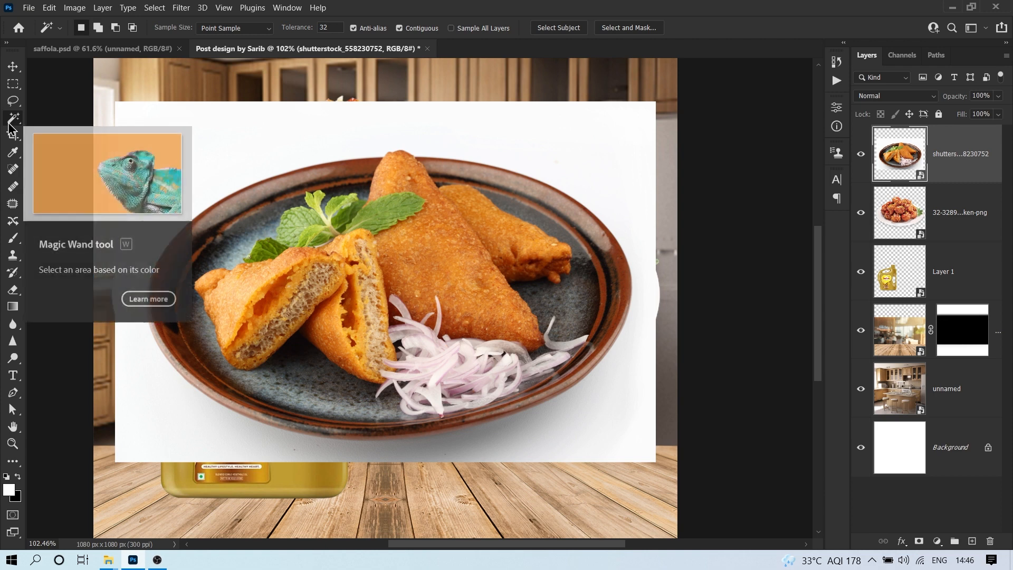
click(252, 141)
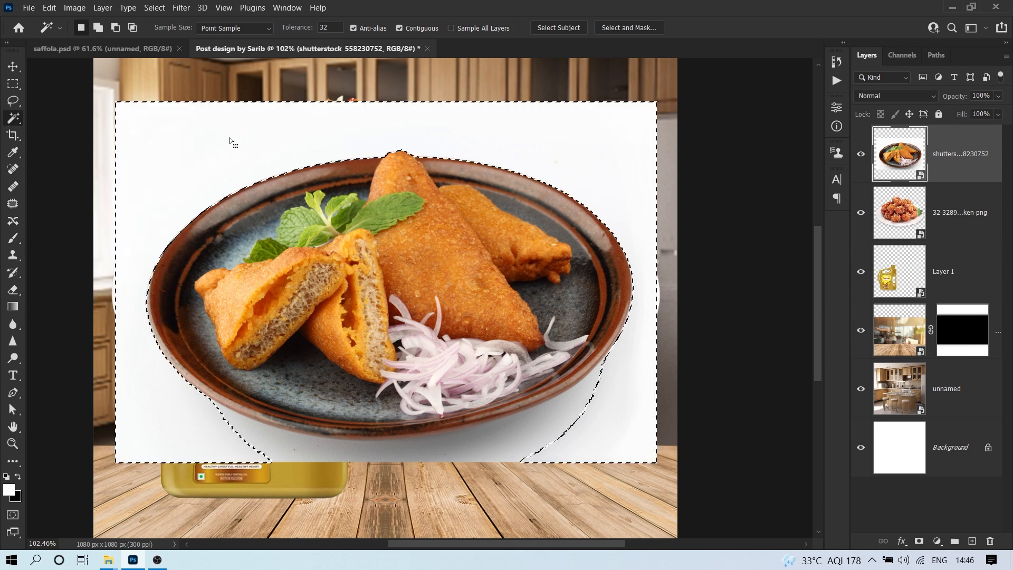
shift+click(531, 429)
shift+click(388, 450)
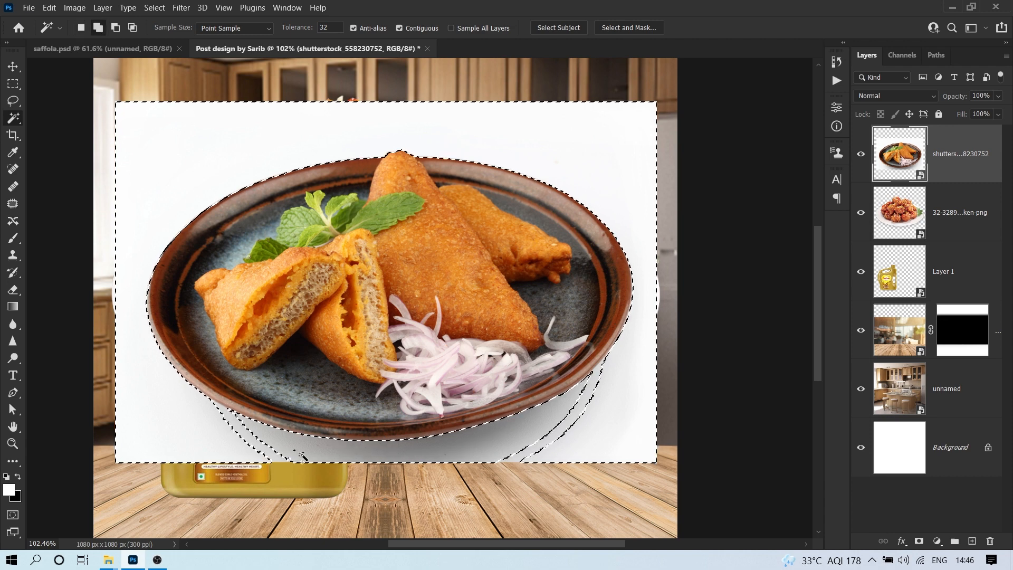
shift+click(247, 436)
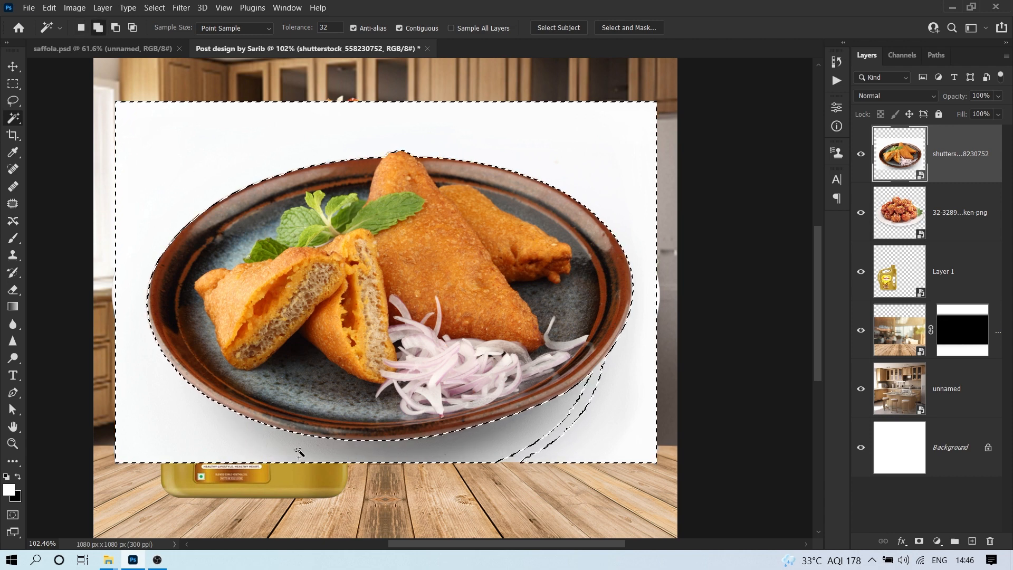
shift+click(561, 440)
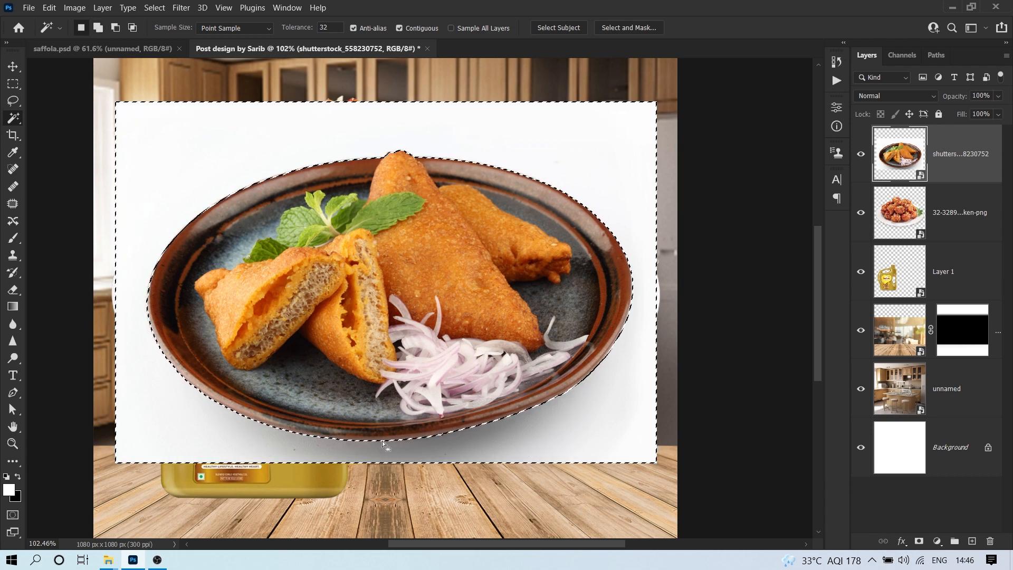
Invert the selection, copy the plate onto its own layer and delete the original shutterstock layer.
click(155, 8)
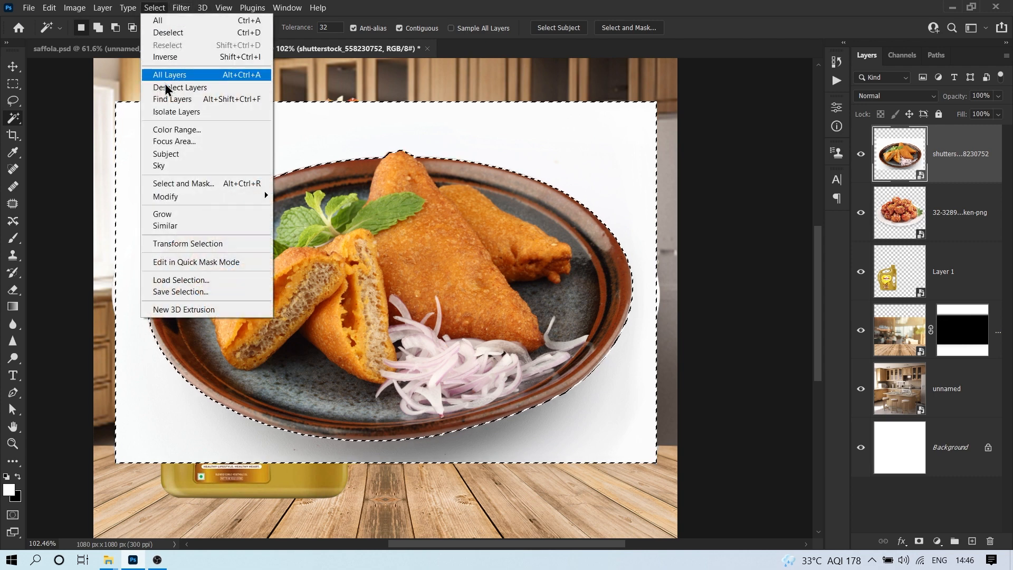
click(173, 56)
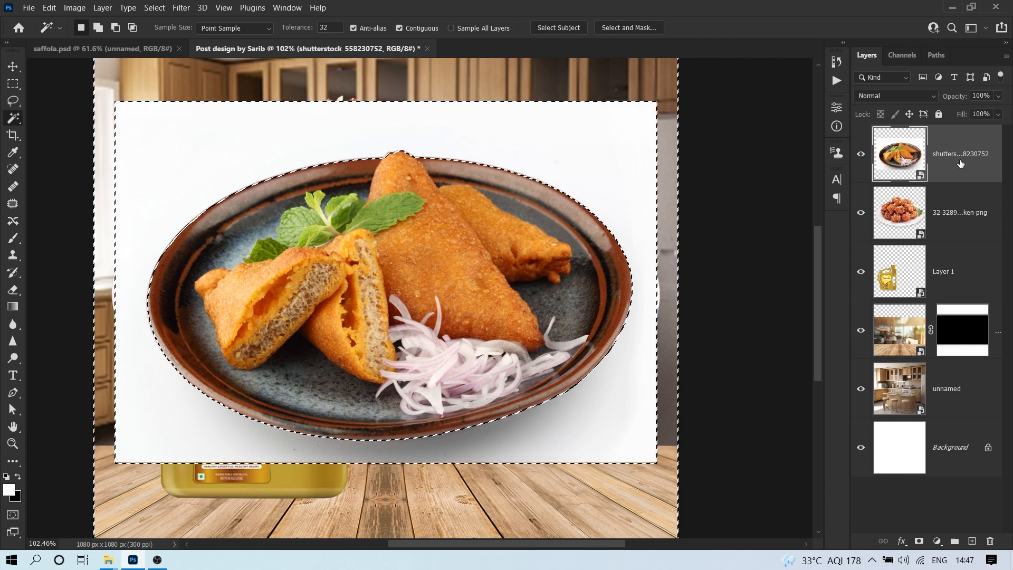
key(ctrl+j)
click(966, 232)
key(Delete)
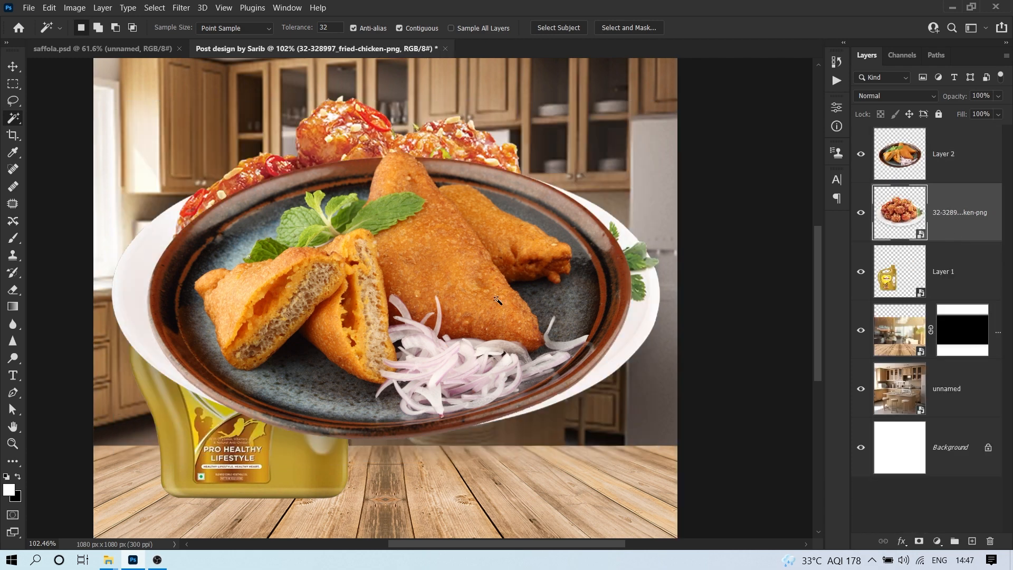
Convert the cut-out plate on Layer 2 to a smart object and move it down in front of the fried chicken.
key(v)
drag(495, 312, 507, 275)
right_click(964, 167)
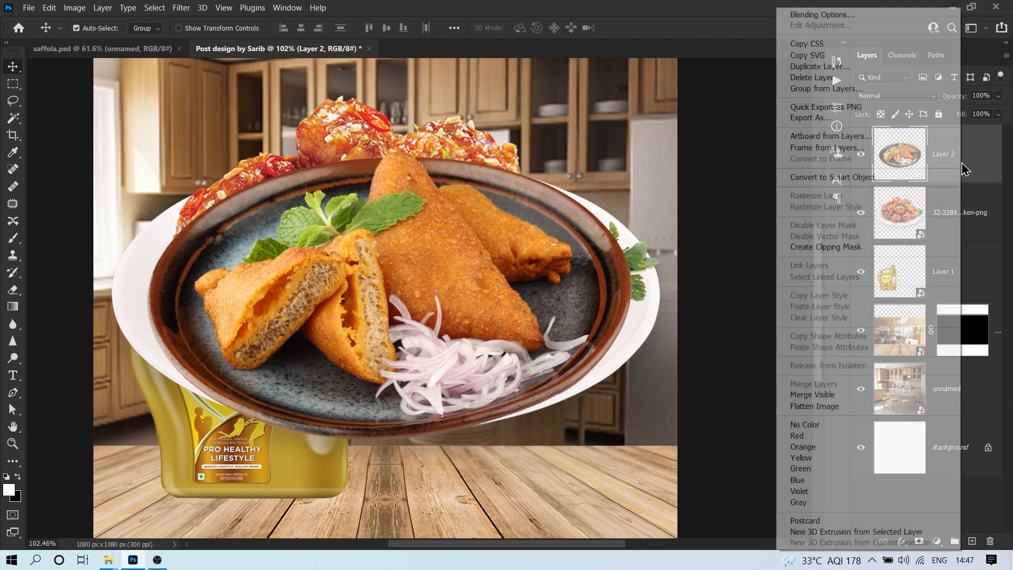
click(834, 177)
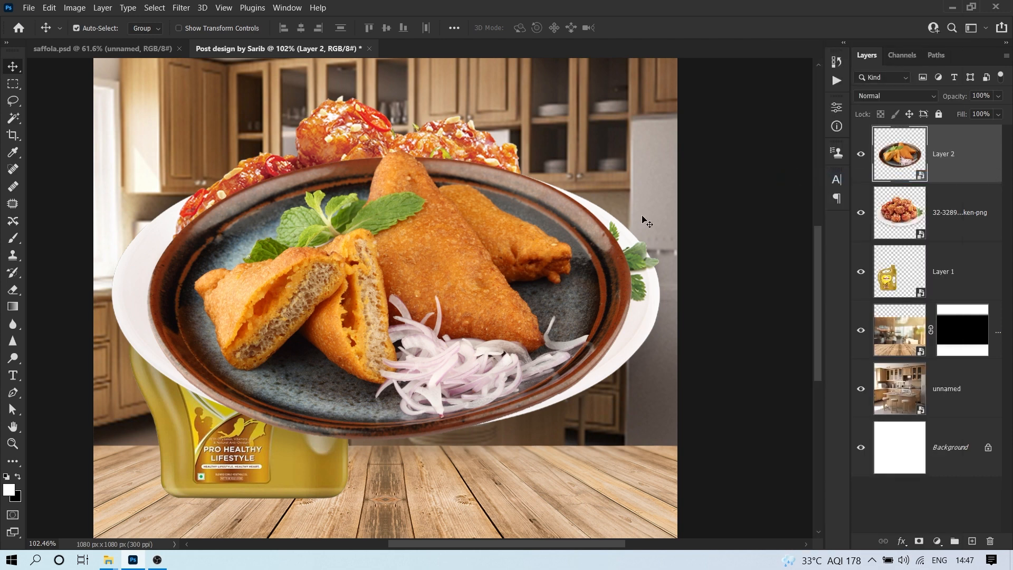
drag(449, 306, 410, 367)
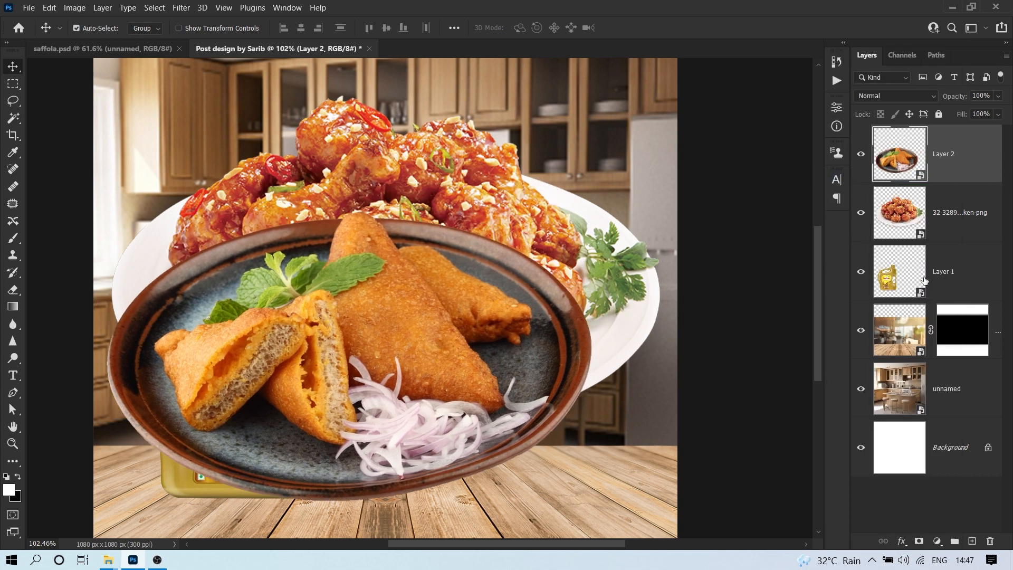
Scale both food plates down together and arrange them side by side on the table in front of the bottle.
shift+click(971, 210)
key(ctrl+t)
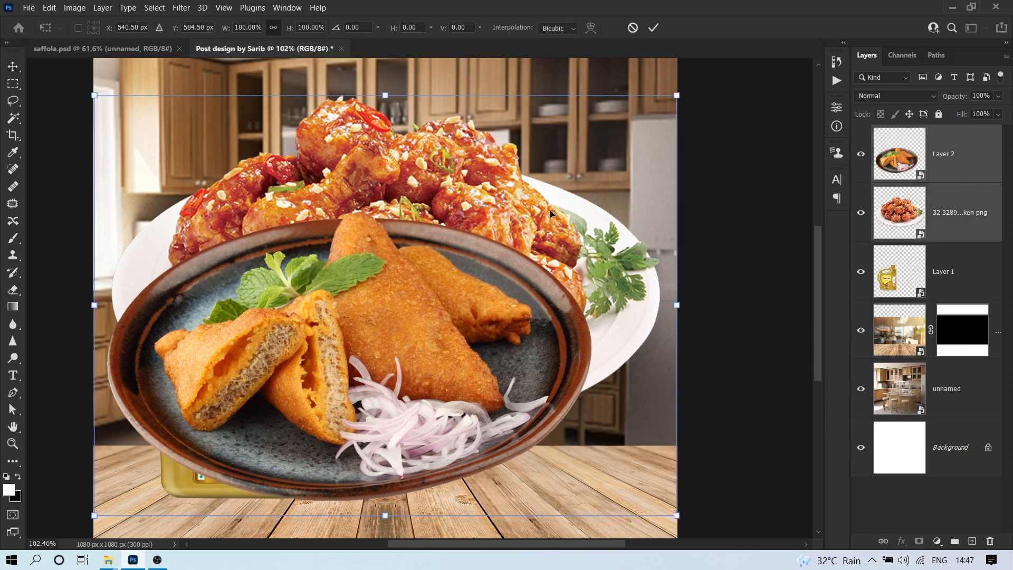
drag(683, 98, 535, 227)
key(Return)
drag(369, 338, 383, 438)
click(581, 327)
drag(368, 452, 466, 348)
drag(465, 349, 318, 405)
drag(514, 243, 534, 310)
Shrink both plates further and position them close together at the bottle's lower right corner.
shift+click(958, 158)
key(ctrl+t)
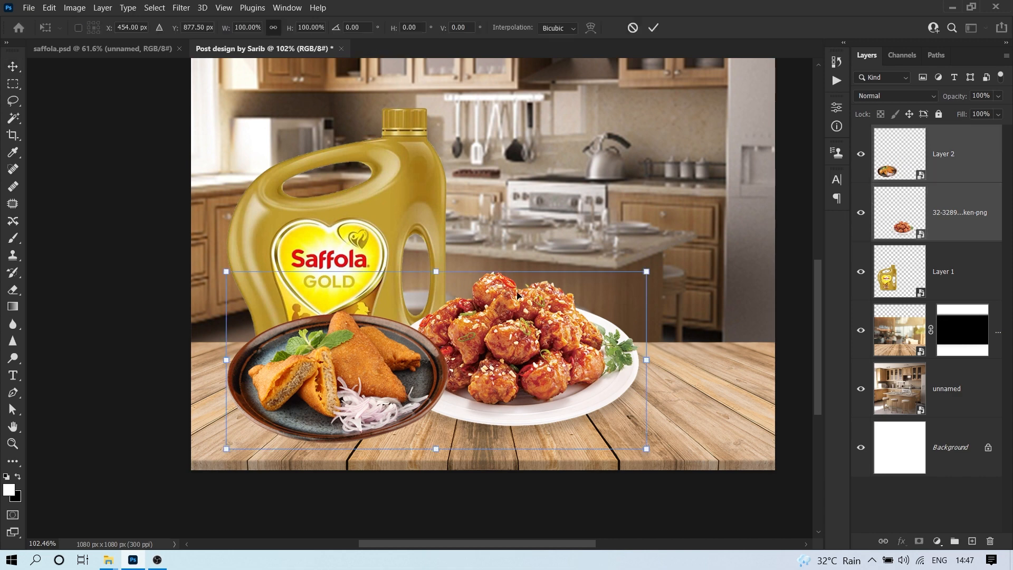
drag(643, 273, 583, 331)
key(Return)
drag(386, 374, 408, 392)
drag(410, 393, 396, 399)
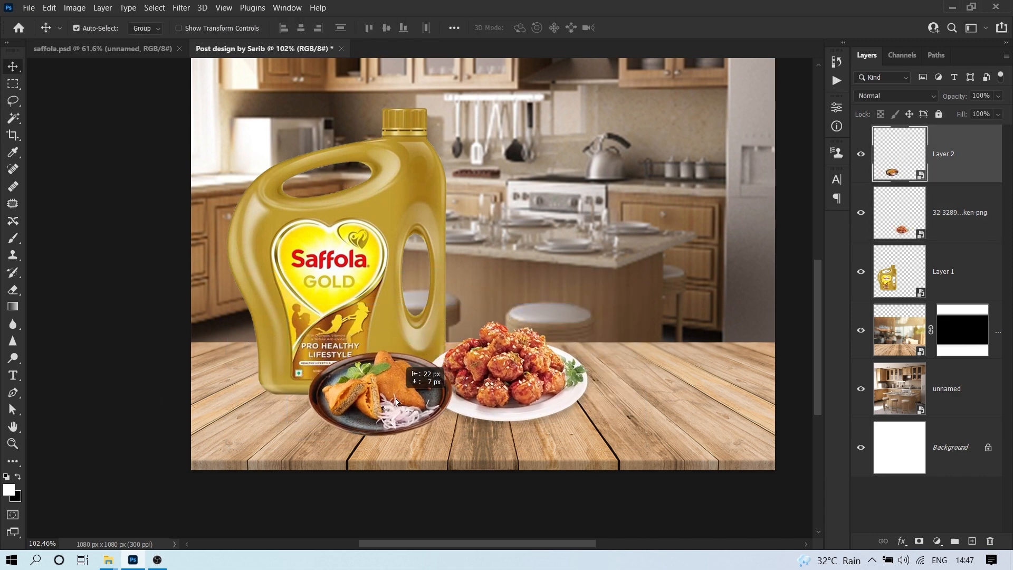
drag(492, 382, 480, 383)
click(79, 346)
drag(446, 247, 416, 259)
Place the young Indian woman with kitchen utensil image from the Safolla oil folder, enlarged to 183.48%.
key(alt+Tab)
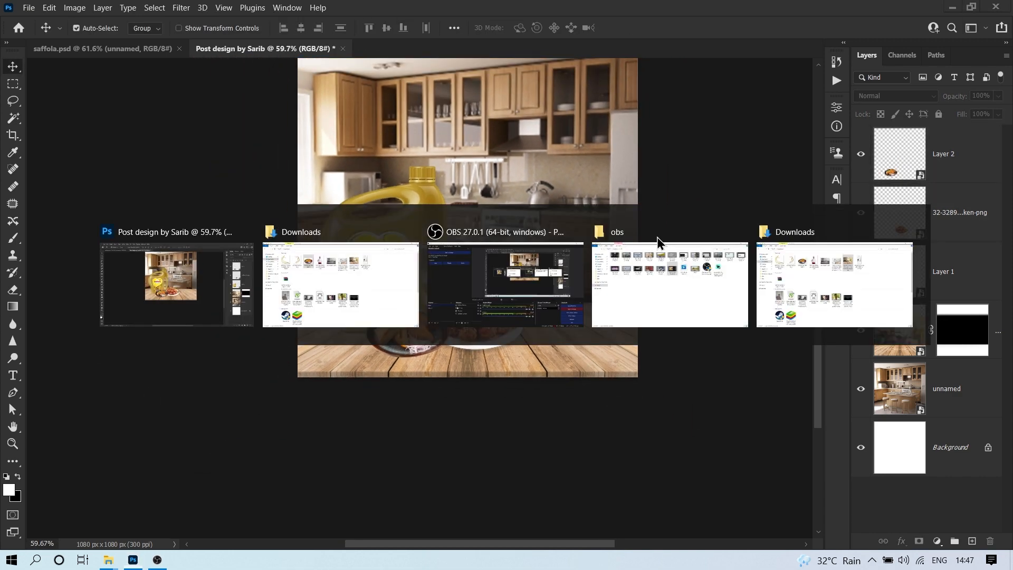
click(63, 175)
drag(521, 114, 467, 237)
drag(595, 301, 697, 371)
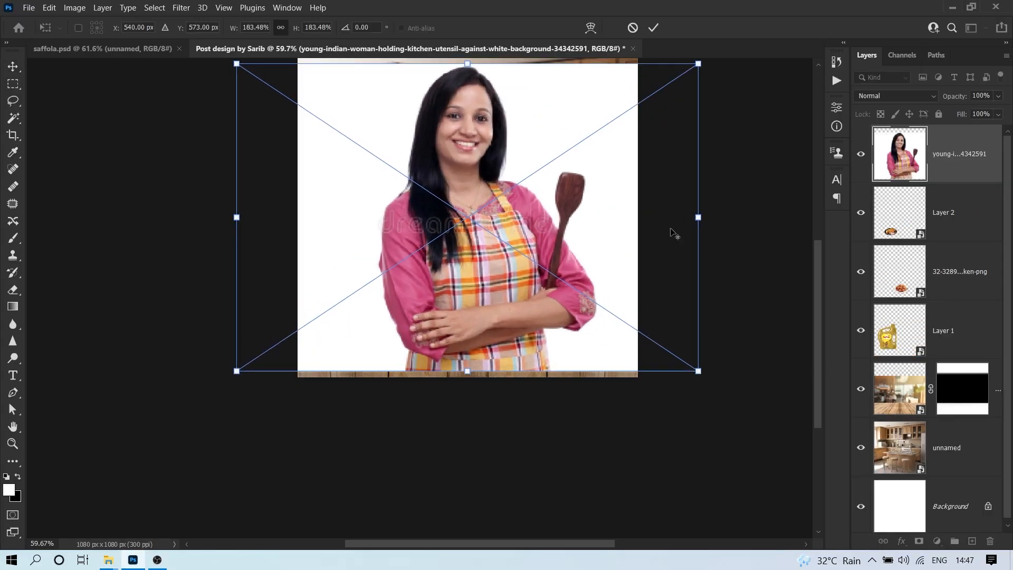
key(Return)
Select the woman with the Magic Wand, copy her onto a new layer and delete the original image layer.
drag(518, 194, 445, 294)
click(12, 119)
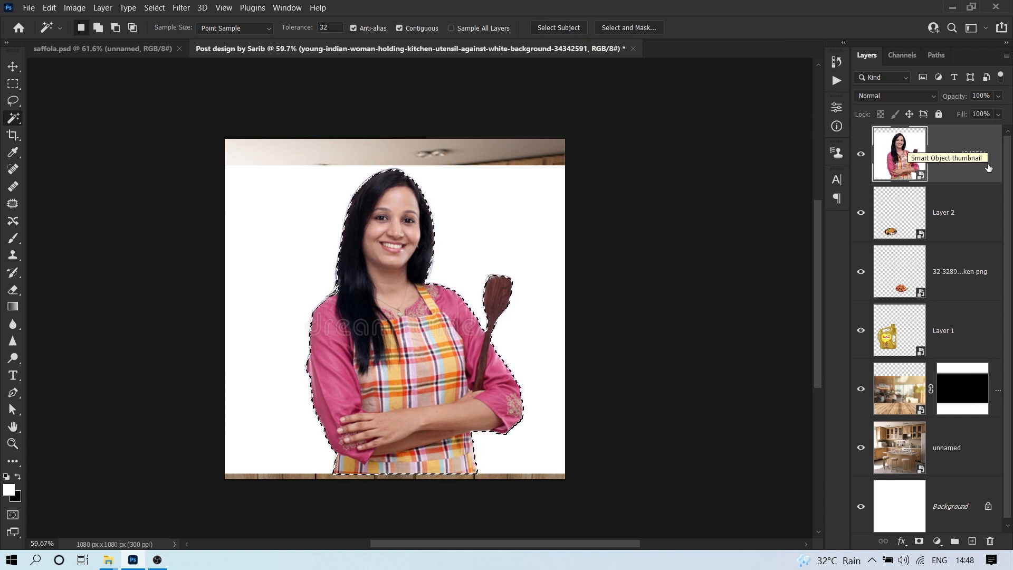
key(ctrl+j)
click(976, 228)
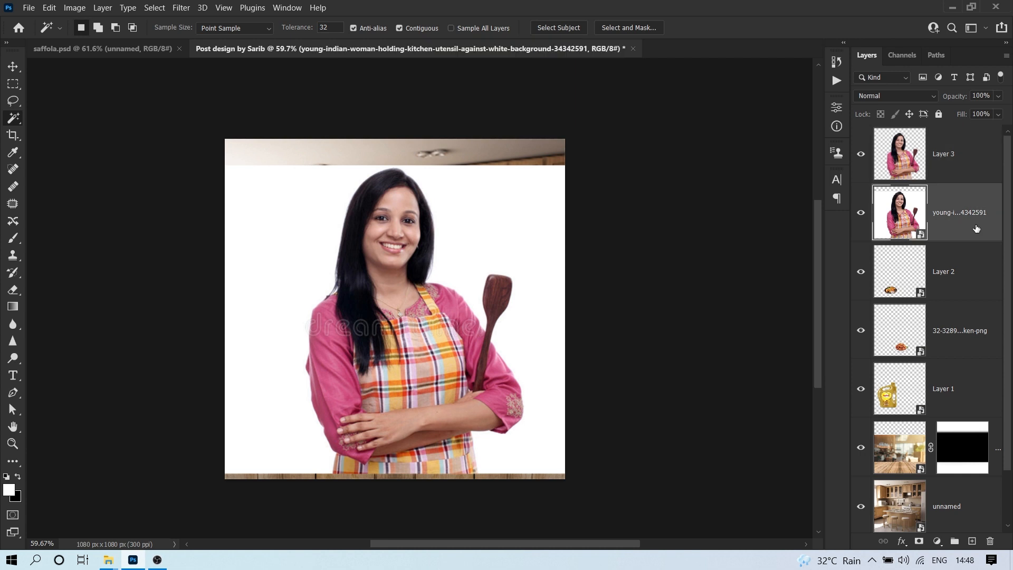
key(Delete)
Flip the woman on Layer 3 horizontally, scale her to 81.32% and move her to the right of the bottle.
key(v)
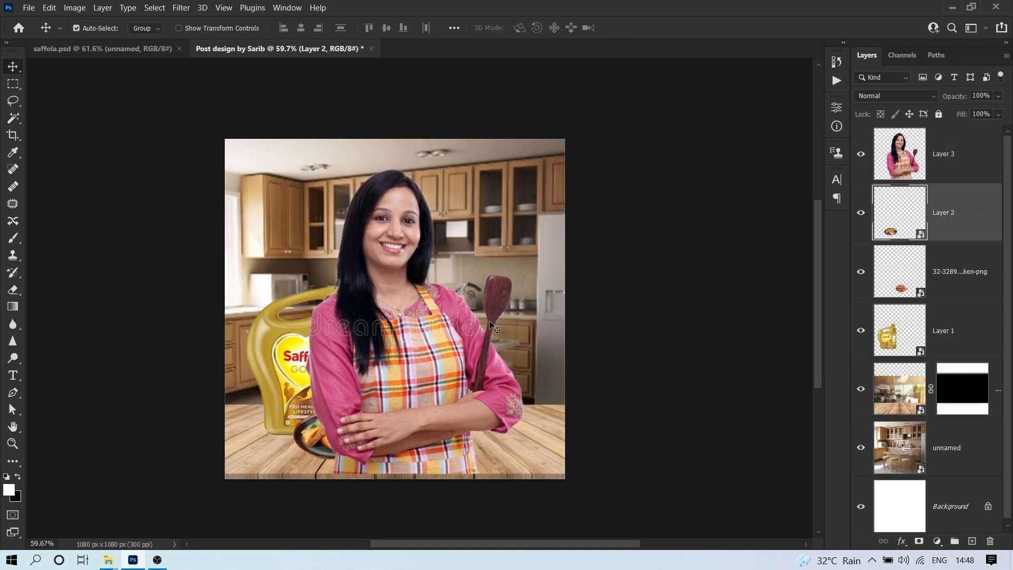
click(968, 178)
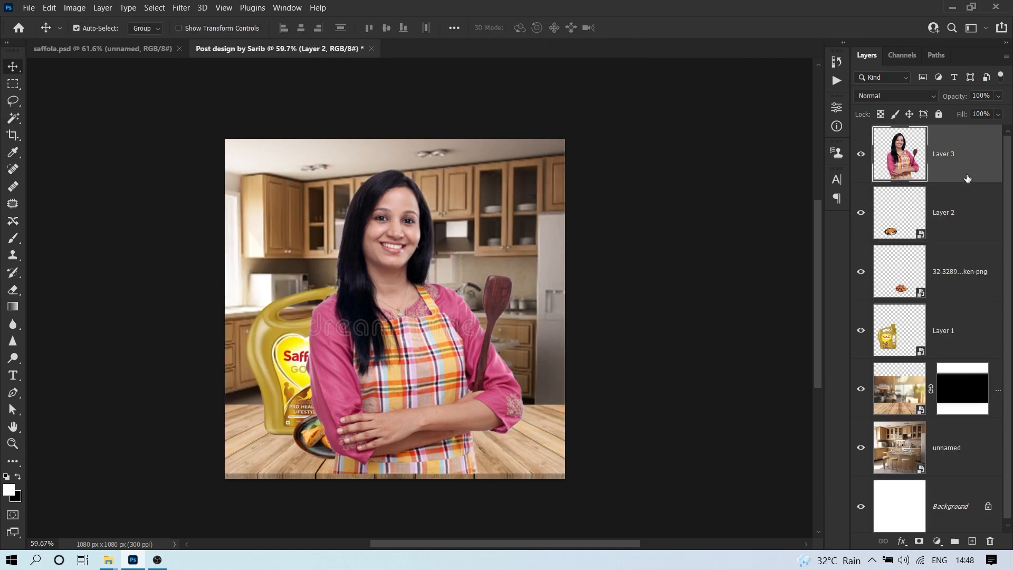
click(861, 154)
click(861, 154)
key(ctrl+t)
right_click(434, 250)
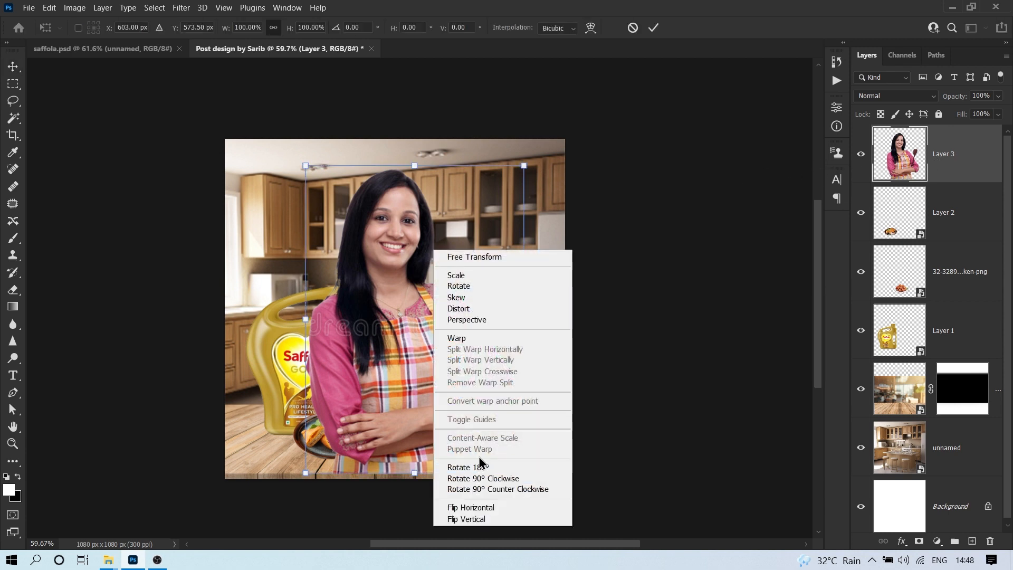
click(467, 506)
drag(438, 274, 484, 242)
key(Return)
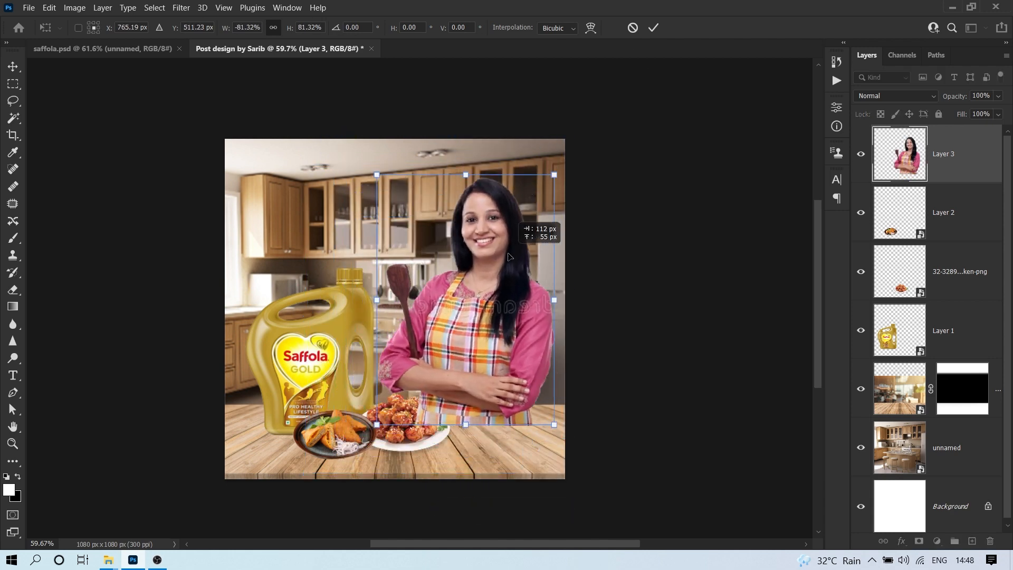
Move the woman further toward the canvas's right edge, behind the table area.
drag(499, 279, 561, 310)
drag(595, 281, 640, 288)
drag(534, 277, 512, 283)
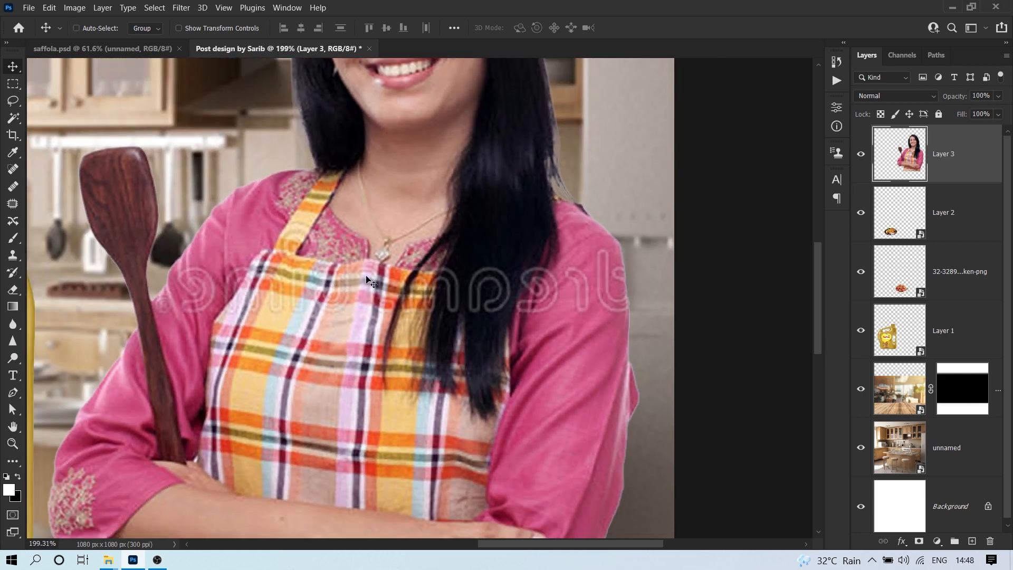
Clone clean pink fabric over the watermark lettering on the sleeve beside the woman's hair, using a soft 21 px brush.
drag(341, 243, 335, 301)
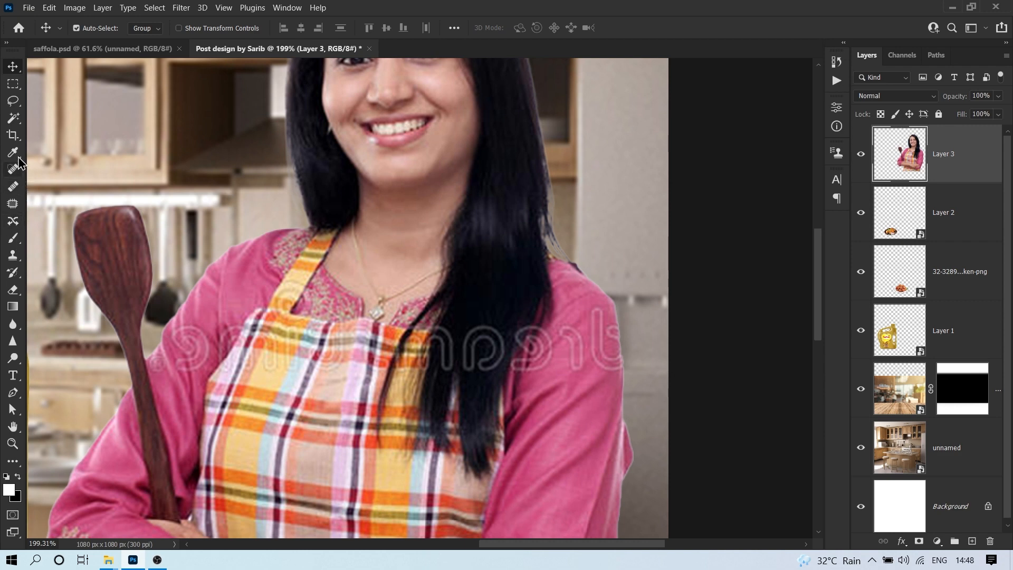
click(59, 255)
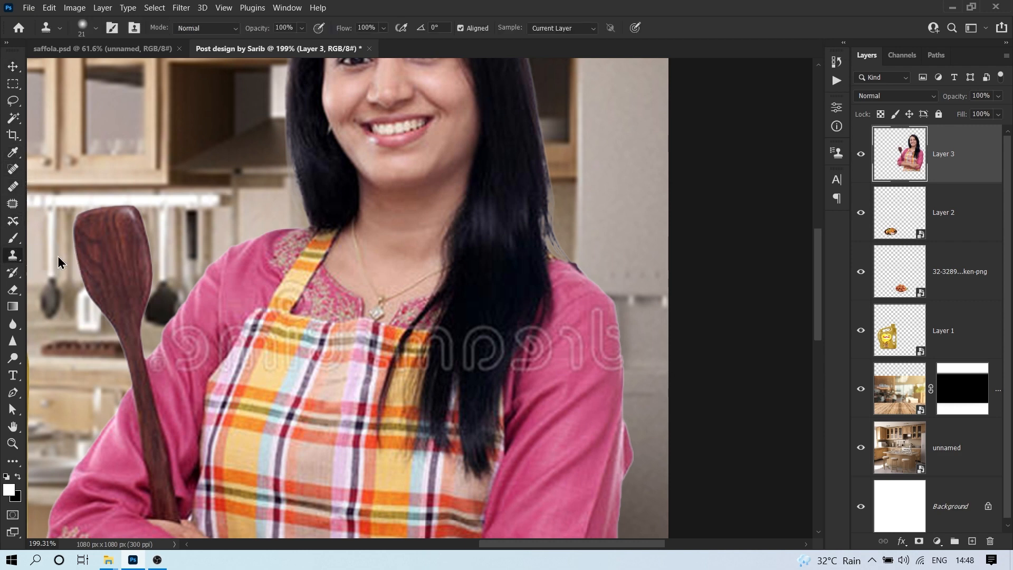
scroll(629, 336, up, 6)
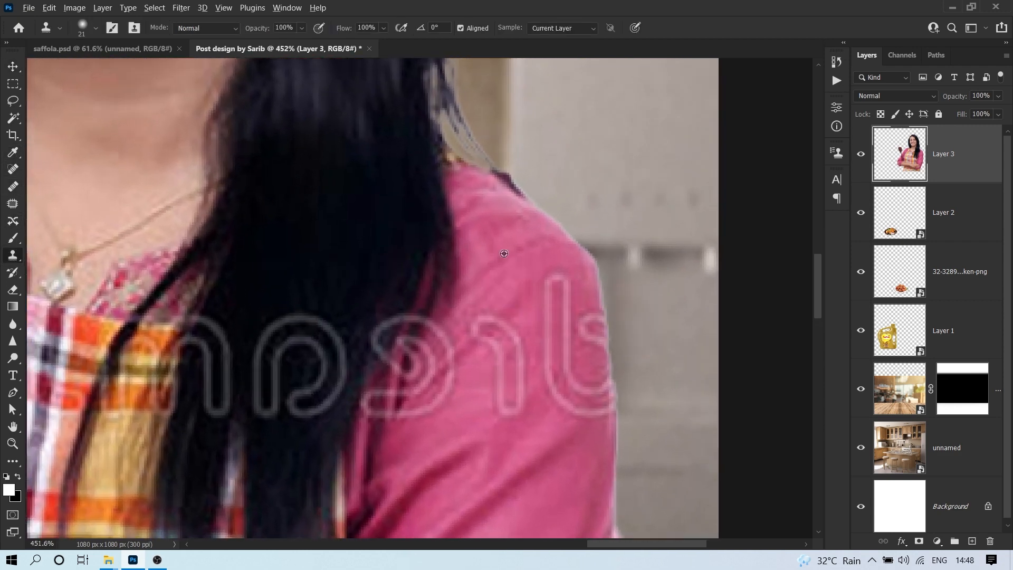
alt+click(504, 265)
mouse_move(482, 333)
mouse_down()
mouse_move(501, 394)
mouse_move(493, 378)
mouse_move(501, 388)
mouse_move(515, 358)
mouse_move(510, 411)
mouse_up()
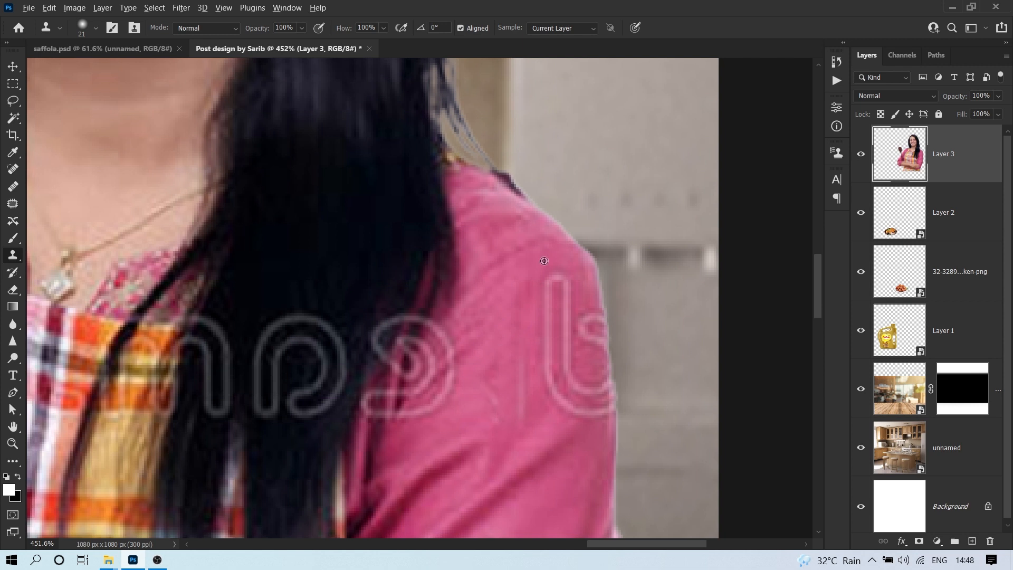
alt+click(514, 270)
mouse_move(543, 281)
mouse_down()
mouse_move(541, 363)
mouse_move(543, 380)
mouse_move(562, 312)
mouse_move(555, 375)
mouse_move(518, 397)
mouse_move(575, 387)
mouse_move(589, 374)
mouse_move(592, 323)
mouse_move(597, 397)
mouse_up()
alt+click(597, 397)
Clone out the watermark letter where the woman's hair meets the pink sleeve.
mouse_move(451, 325)
mouse_down()
mouse_move(453, 362)
mouse_move(406, 413)
mouse_move(426, 378)
mouse_up()
alt+click(439, 430)
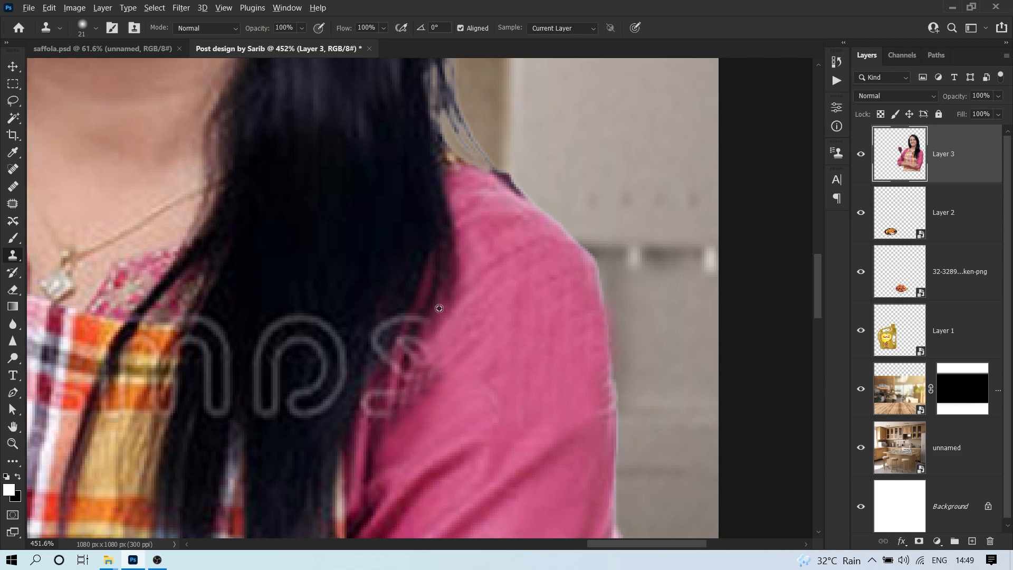
alt+click(439, 309)
mouse_move(414, 334)
mouse_down()
mouse_move(426, 384)
mouse_move(385, 323)
mouse_move(374, 380)
mouse_up()
alt+click(399, 299)
Clone dark strands over the watermark letters across the woman's long hair and its edge over the apron.
drag(463, 401, 723, 389)
alt+click(570, 275)
mouse_move(554, 319)
mouse_down()
mouse_move(531, 348)
mouse_move(537, 316)
mouse_up()
mouse_move(599, 327)
mouse_down()
mouse_move(563, 391)
mouse_move(540, 369)
mouse_move(524, 388)
mouse_up()
alt+click(517, 290)
mouse_move(481, 327)
mouse_down()
mouse_move(489, 376)
mouse_move(453, 341)
mouse_up()
alt+click(474, 316)
Clone matching checked fabric over the watermark lettering on the apron beside the hair.
drag(408, 401, 564, 325)
alt+click(355, 351)
drag(365, 317, 391, 241)
alt+click(547, 291)
mouse_move(567, 269)
mouse_down()
mouse_move(579, 270)
mouse_move(575, 317)
mouse_up()
alt+click(483, 328)
drag(487, 311, 484, 317)
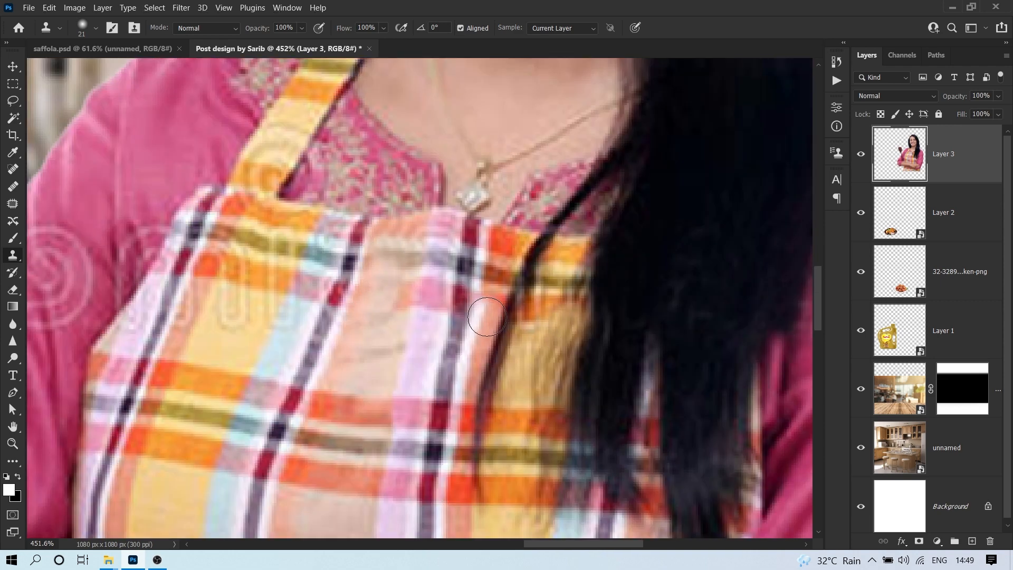
Clone clean pink fabric over the watermark lettering on the sleeve between the wooden spoon and the apron.
mouse_move(287, 311)
mouse_down()
mouse_move(456, 296)
mouse_move(446, 300)
mouse_move(448, 283)
mouse_up()
alt+click(390, 278)
alt+click(242, 230)
drag(227, 215, 182, 264)
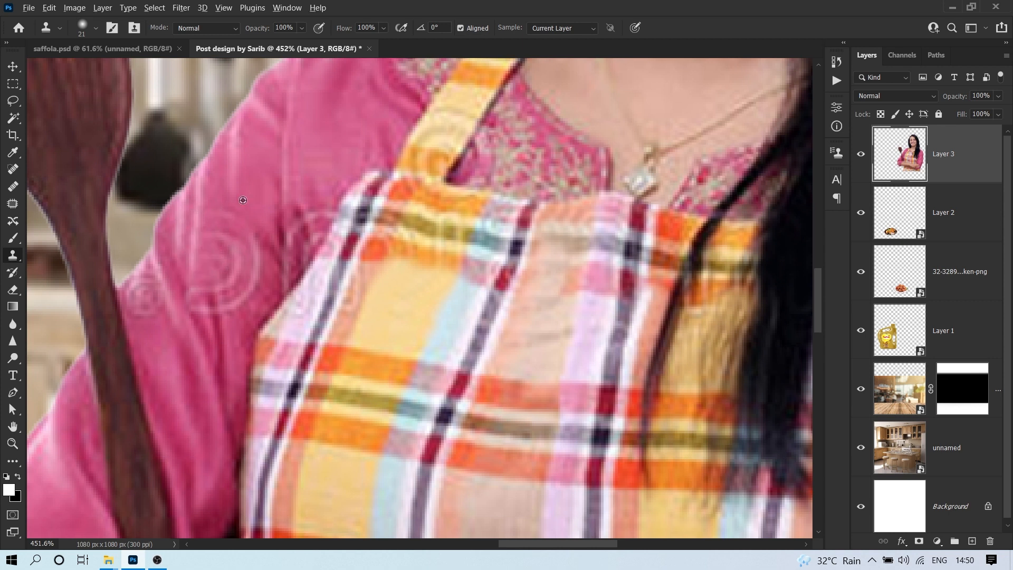
alt+click(243, 200)
drag(196, 224, 212, 290)
drag(252, 233, 211, 304)
mouse_move(148, 291)
mouse_down()
mouse_move(156, 314)
mouse_move(150, 275)
mouse_up()
drag(246, 259, 217, 314)
Clone matching fabric over the watermark traces along the apron's edge and shoulder strap beside the pink sleeve.
alt+click(245, 227)
drag(325, 217, 301, 235)
drag(430, 170, 413, 214)
alt+click(425, 112)
drag(401, 146, 370, 198)
Clone yellow and light-blue checked fabric over the watermark letters across the upper part of the apron.
alt+click(342, 301)
mouse_move(344, 281)
mouse_down()
mouse_move(396, 296)
mouse_move(411, 258)
mouse_move(352, 303)
mouse_move(367, 258)
mouse_move(394, 277)
mouse_up()
alt+click(351, 302)
alt+click(473, 340)
drag(511, 318, 507, 323)
alt+click(439, 262)
drag(441, 283, 439, 325)
drag(598, 332, 507, 347)
alt+click(290, 317)
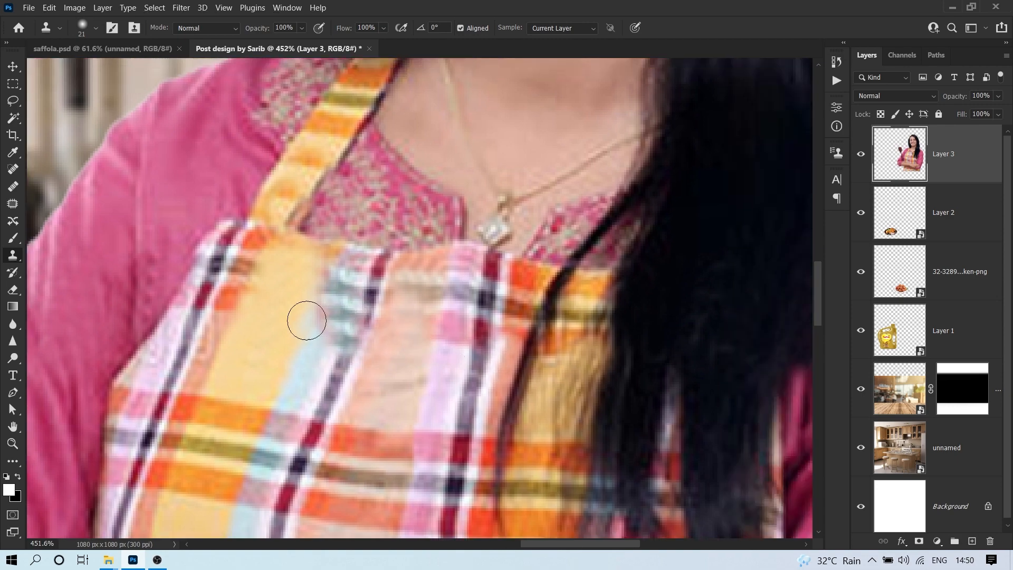
drag(307, 322, 341, 251)
Clone clean checks over the remaining watermark marks near the apron's upper corner on the spoon side.
scroll(342, 258, down, 10)
scroll(342, 264, up, 8)
scroll(242, 288, up, 5)
alt+click(238, 341)
mouse_move(245, 285)
mouse_down()
mouse_move(251, 299)
mouse_move(240, 314)
mouse_up()
alt+click(222, 319)
drag(198, 314, 190, 319)
mouse_move(629, 285)
mouse_down()
mouse_move(483, 322)
mouse_move(476, 337)
mouse_up()
scroll(506, 369, down, 10)
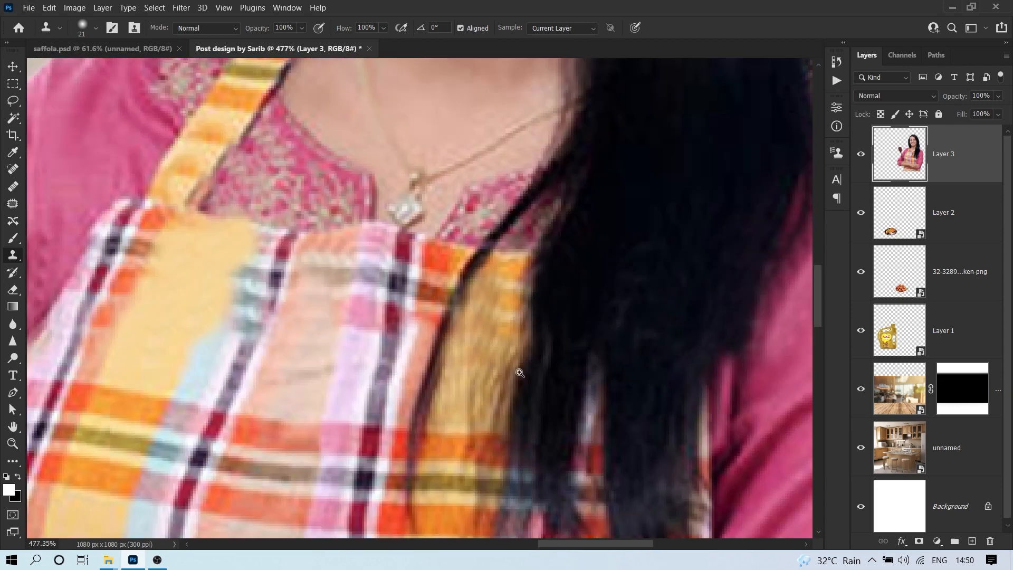
key(v)
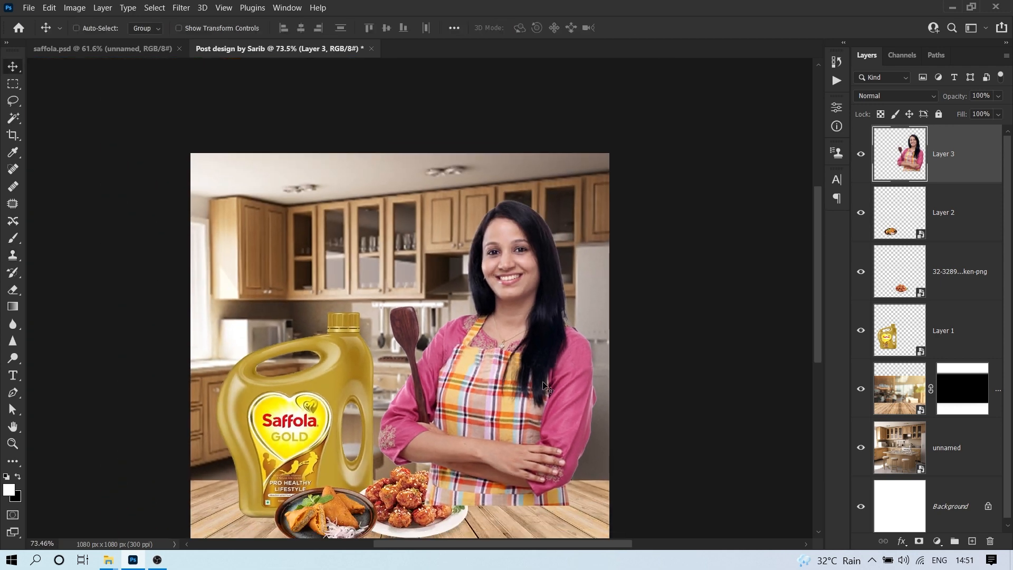
scroll(514, 370, down, 3)
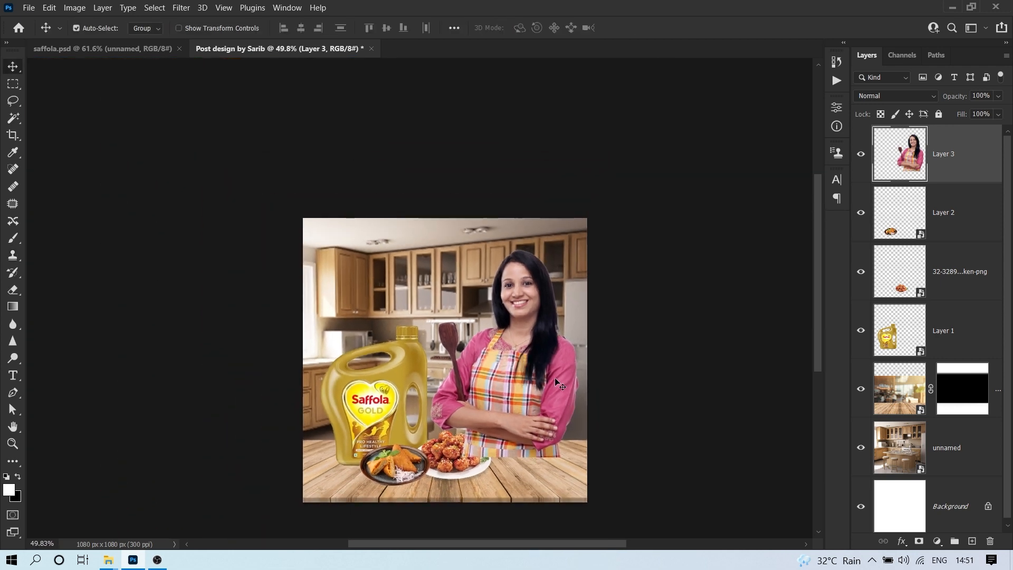
scroll(494, 376, up, 3)
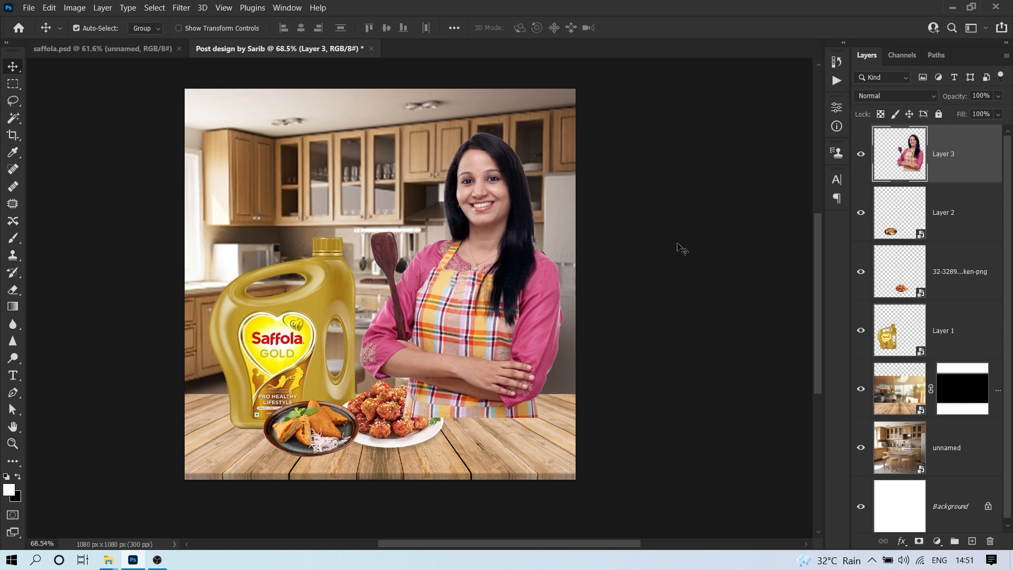
Move the woman's layer below the wooden table layer so the tabletop covers her lower edge.
drag(992, 175, 953, 415)
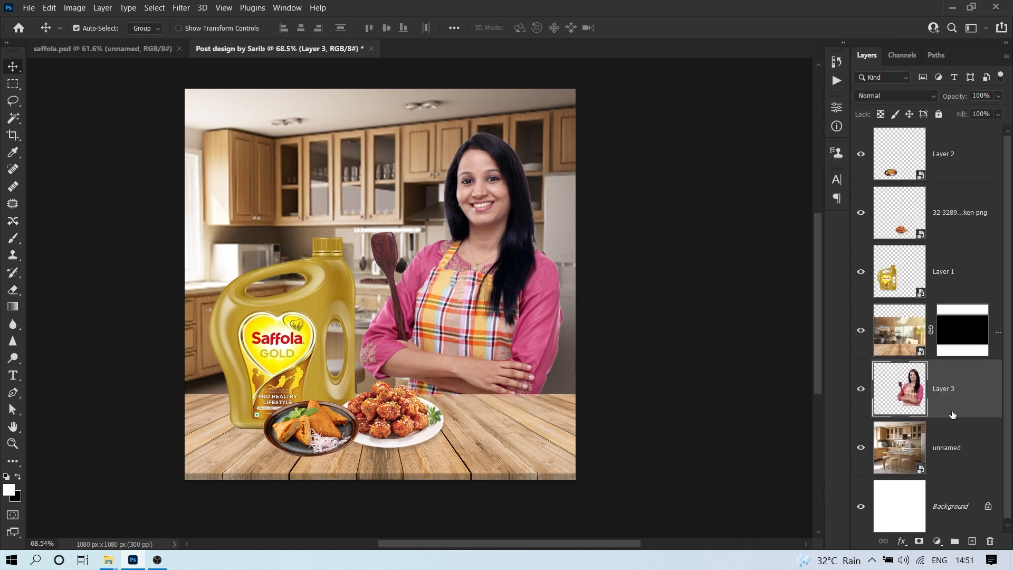
click(869, 332)
click(870, 331)
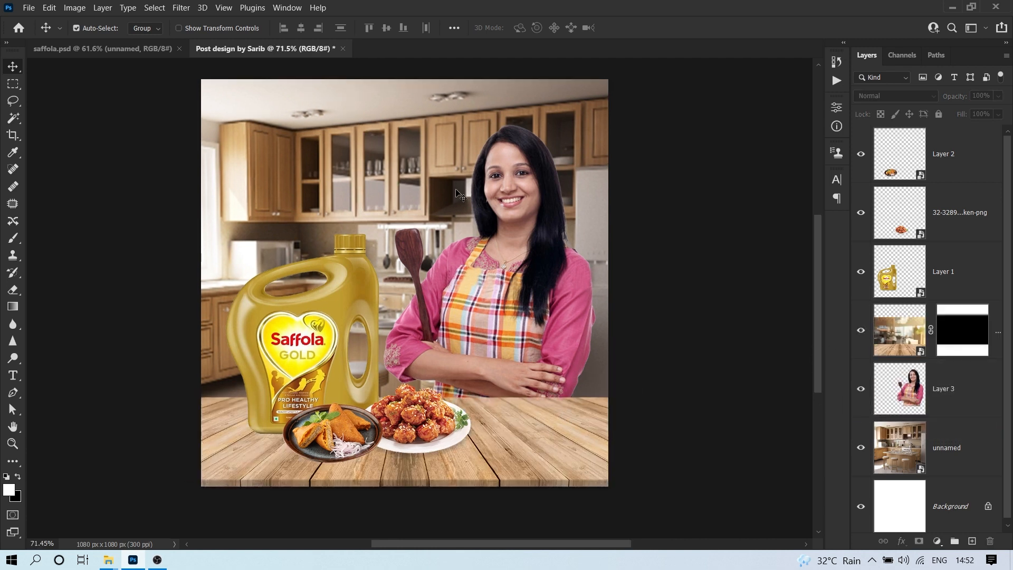
Add a new layer and paint one soft black 102 px brush spot on the table beside the chicken plate.
drag(276, 456, 295, 453)
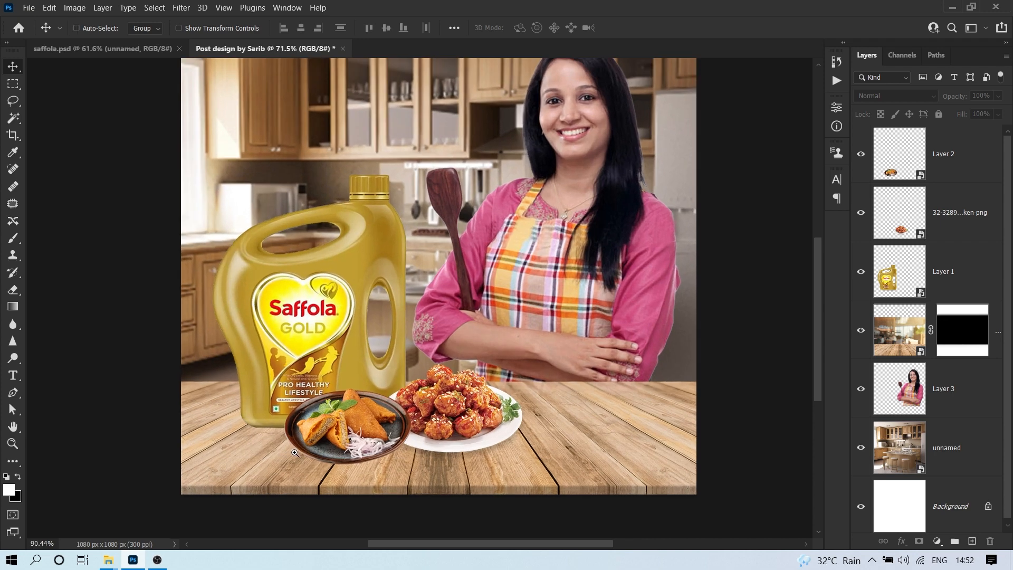
drag(502, 439, 468, 393)
drag(401, 373, 423, 371)
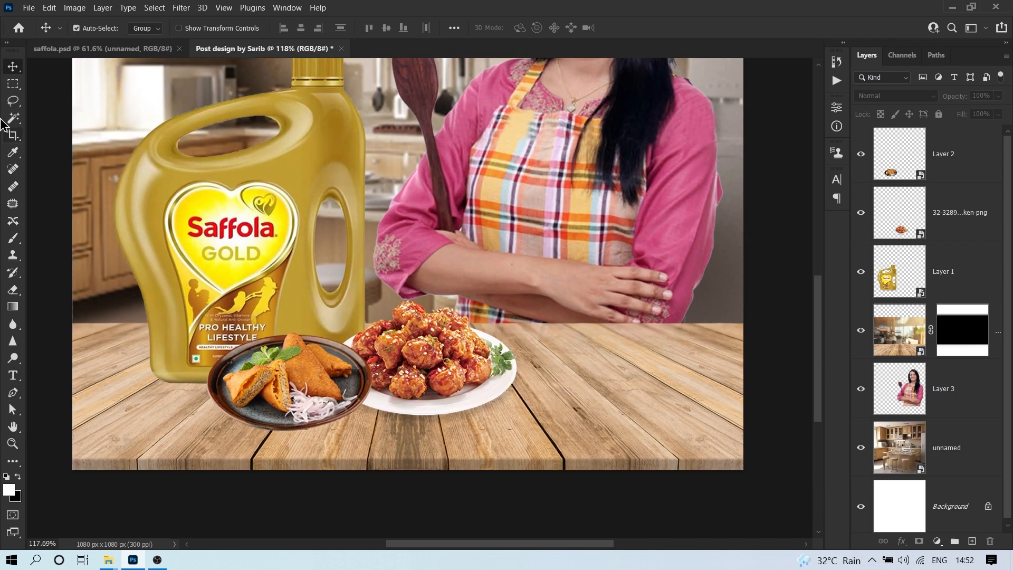
click(971, 542)
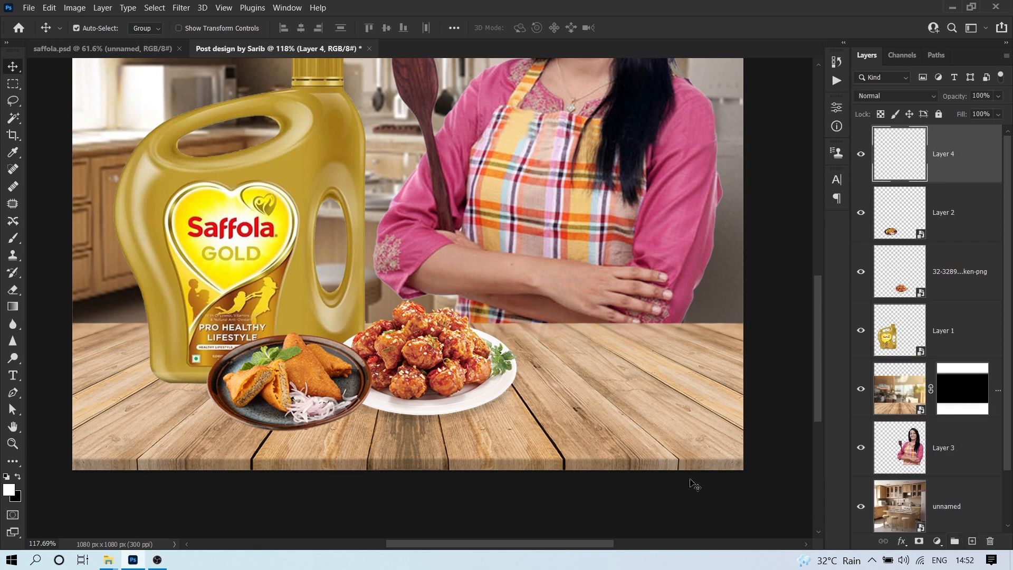
key(b)
right_click(463, 226)
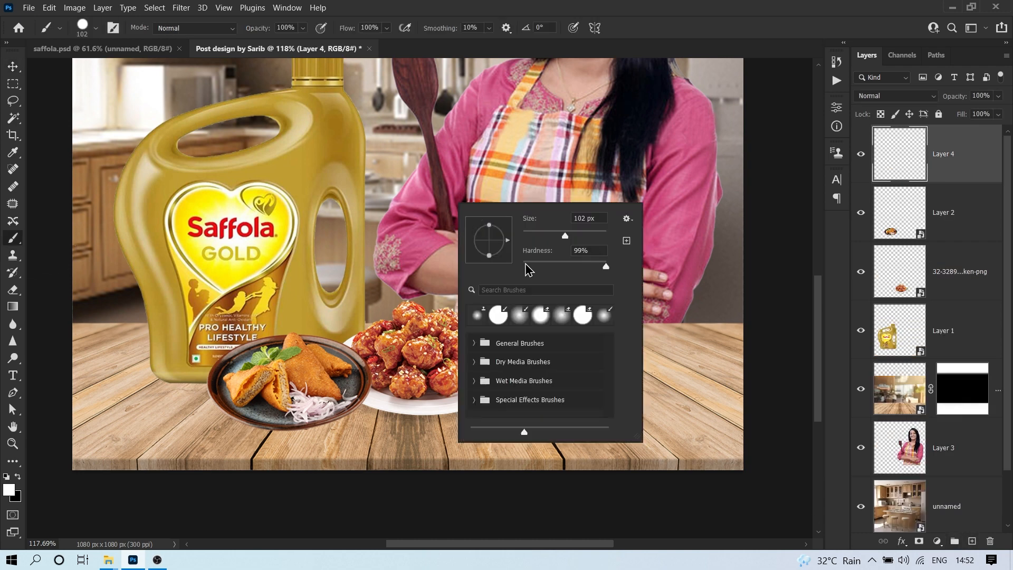
drag(526, 267, 520, 268)
click(20, 477)
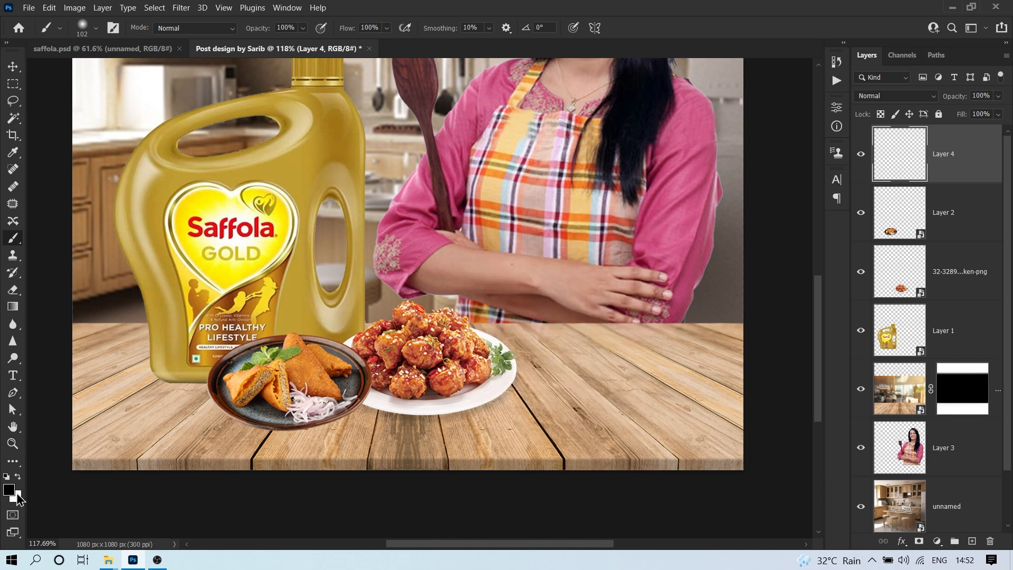
click(555, 372)
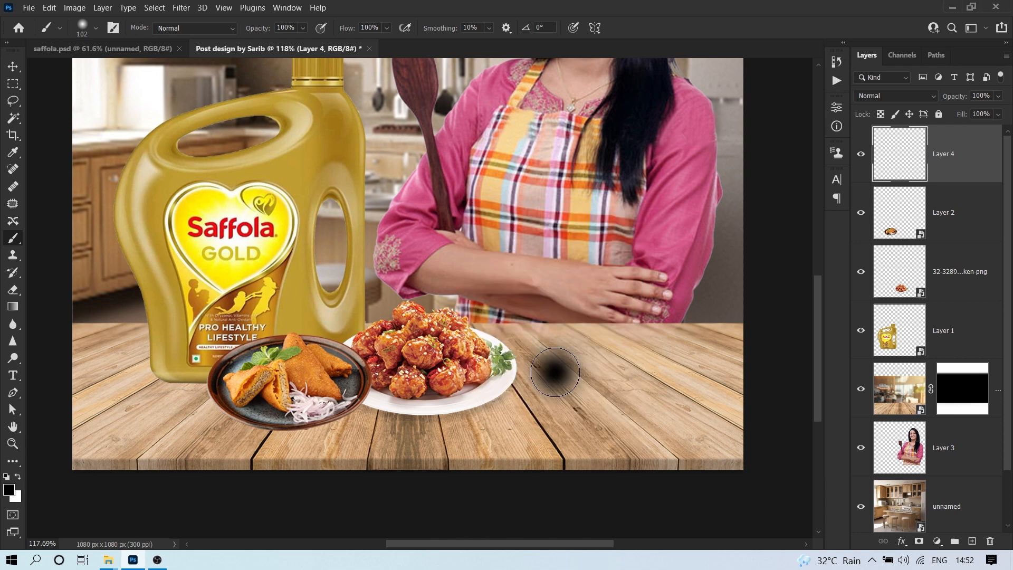
Reshape the black spot into a flat shadow under the chicken plate, about 302% wide and 49% high.
key(ctrl+t)
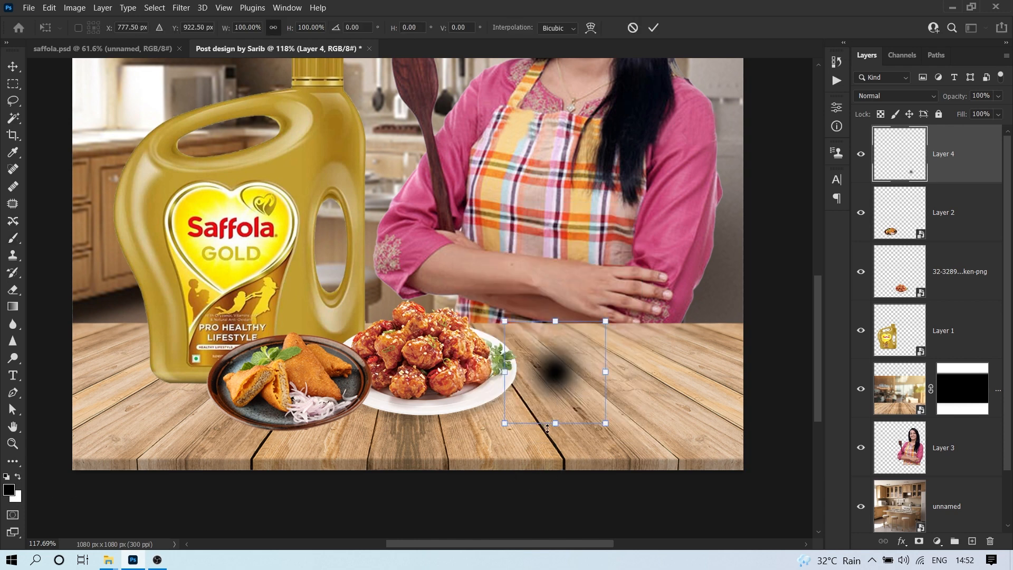
mouse_move(547, 428)
mouse_down()
mouse_move(551, 340)
mouse_move(418, 369)
mouse_move(439, 422)
mouse_up()
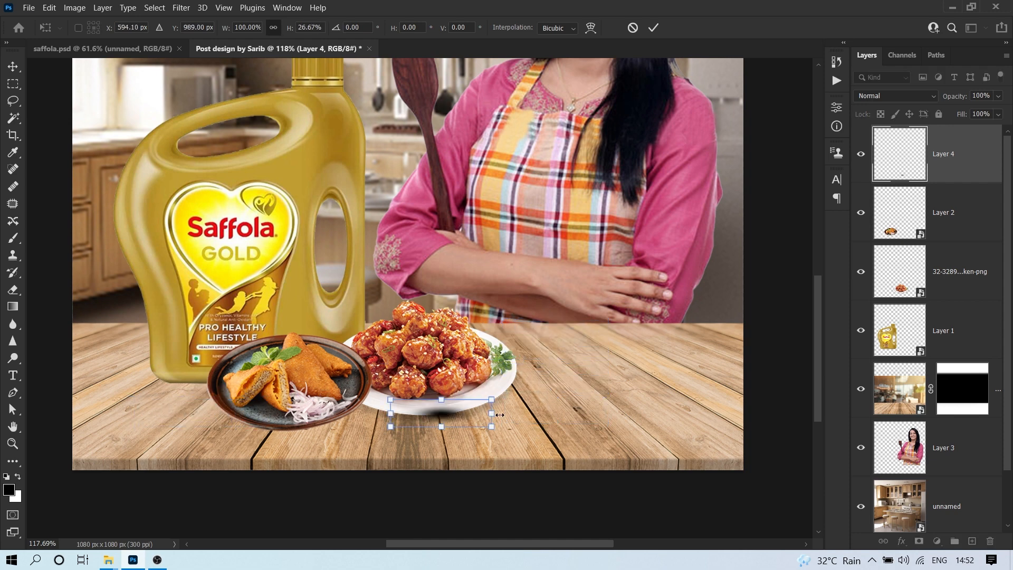
drag(499, 415, 595, 410)
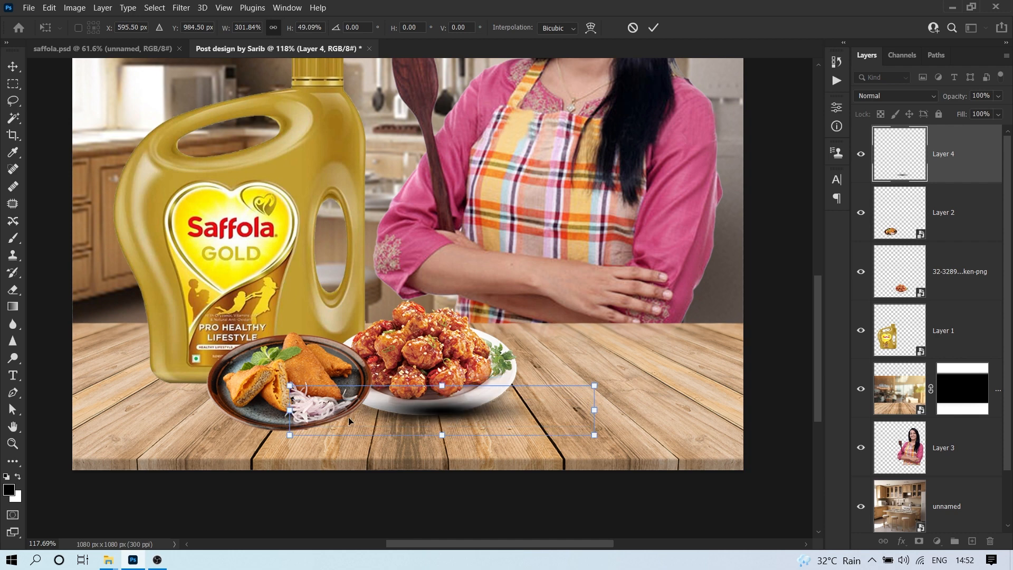
key(Return)
key(b)
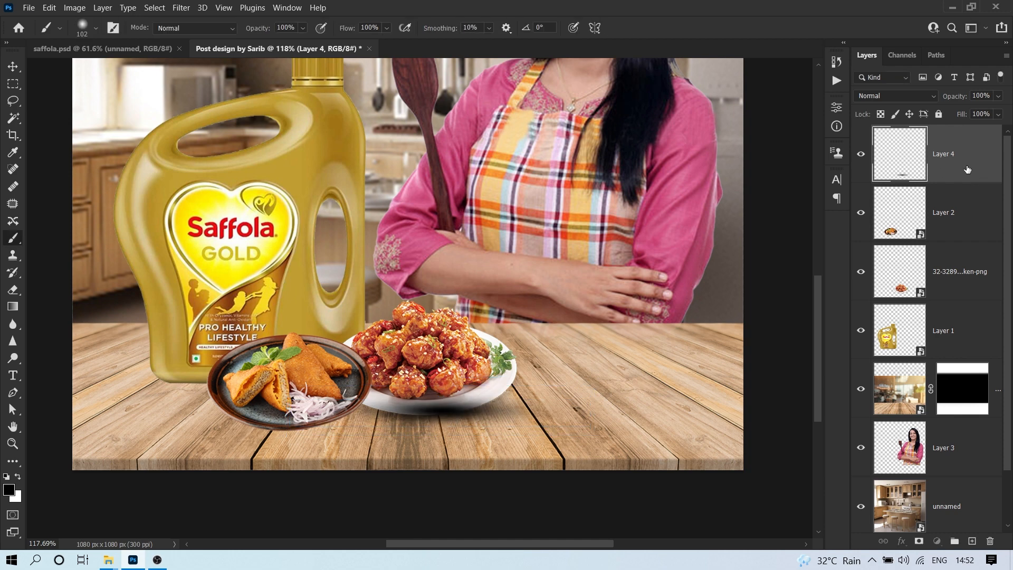
Place the shadow layer directly beneath the oil bottle's layer and shift it under the chicken plate.
drag(968, 158, 956, 237)
key(v)
scroll(470, 379, up, 3)
drag(564, 425, 531, 424)
scroll(530, 425, down, 3)
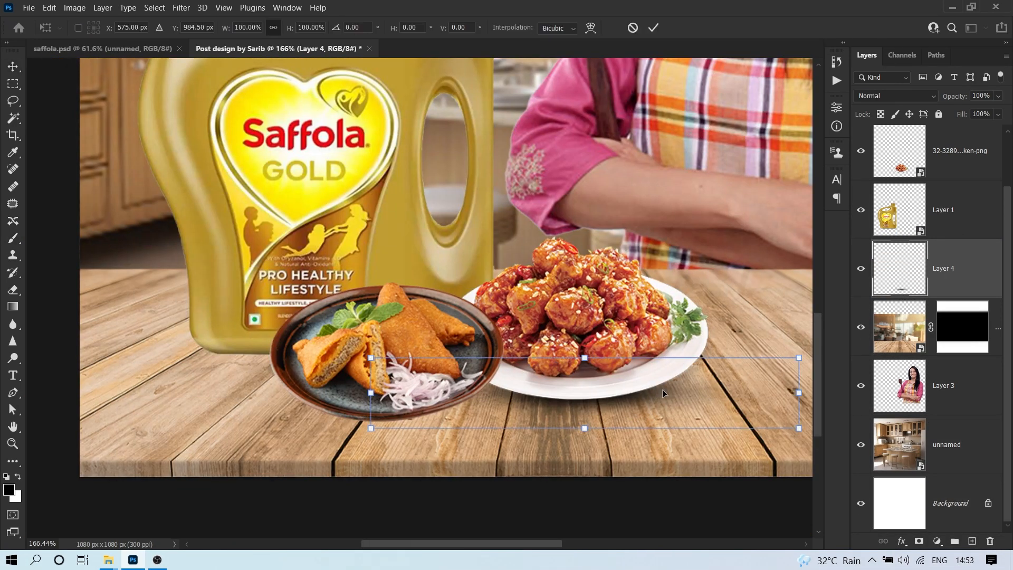
Duplicate the plate shadow and position the copy under the dark samosa plate.
drag(661, 410, 468, 429)
key(Down)
key(Down)
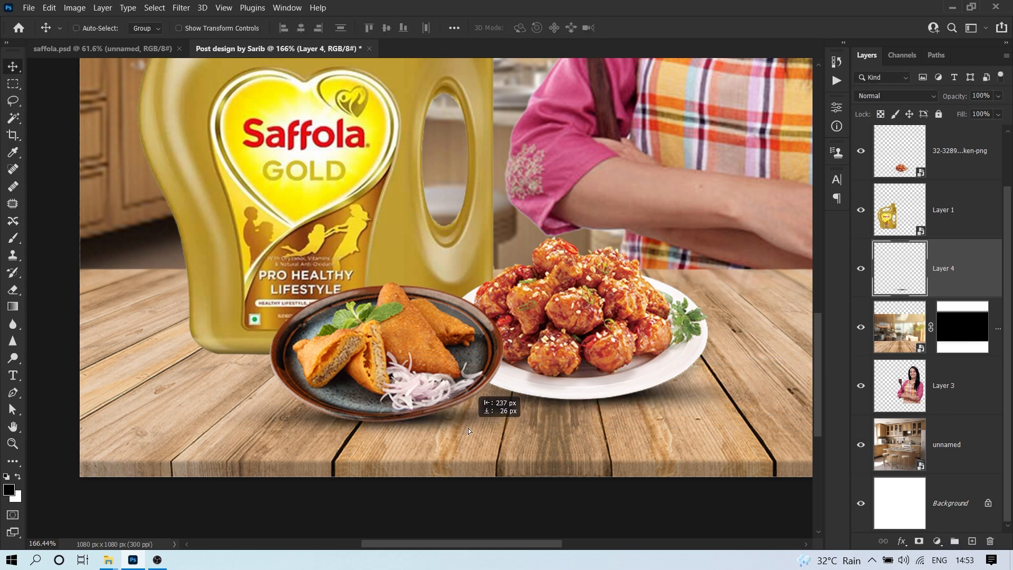
key(ctrl+j)
scroll(417, 396, up, 2)
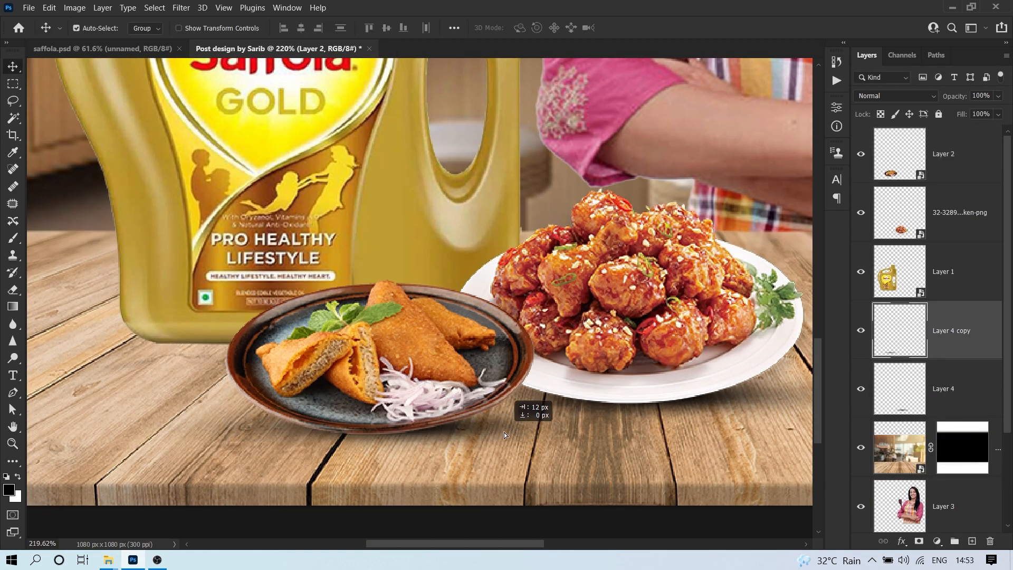
Duplicate the shadow under the oil bottle's base, stretch its height to about 136% and set its opacity to 84%.
drag(504, 432, 248, 378)
scroll(274, 359, down, 8)
scroll(226, 327, up, 3)
key(ctrl+t)
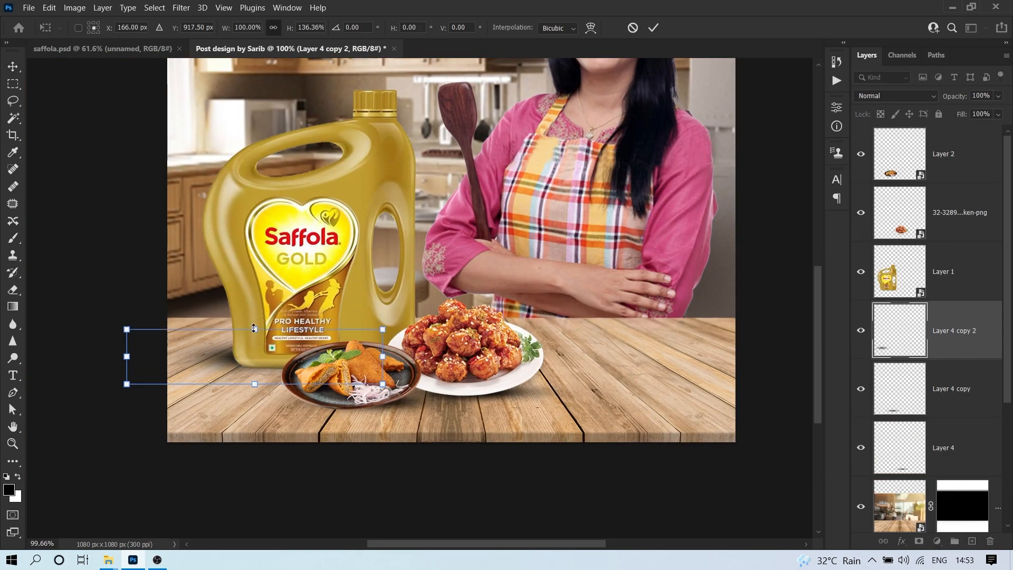
key(Return)
drag(238, 343, 250, 394)
key(8)
key(4)
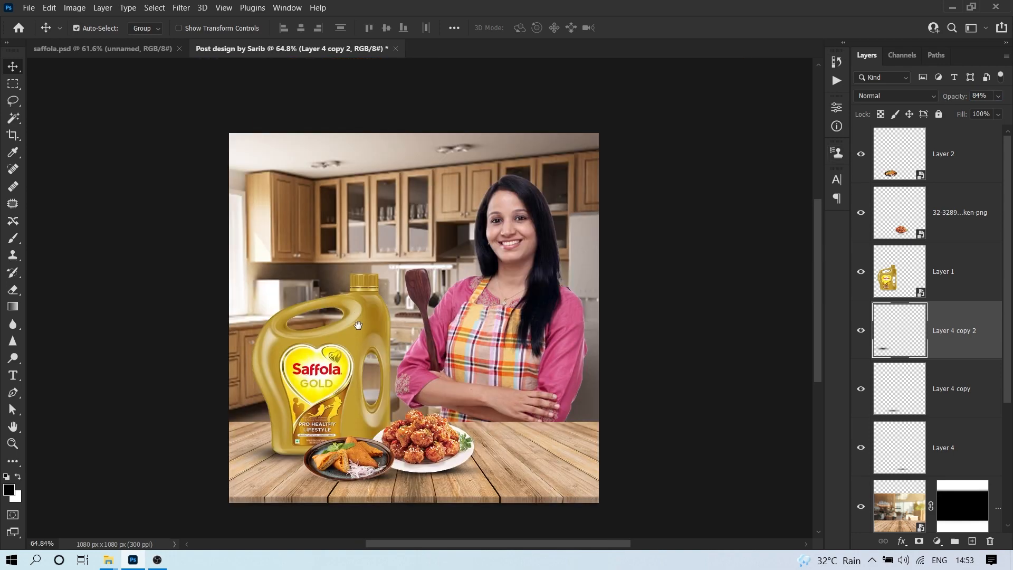
scroll(258, 478, down, 4)
scroll(258, 478, up, 4)
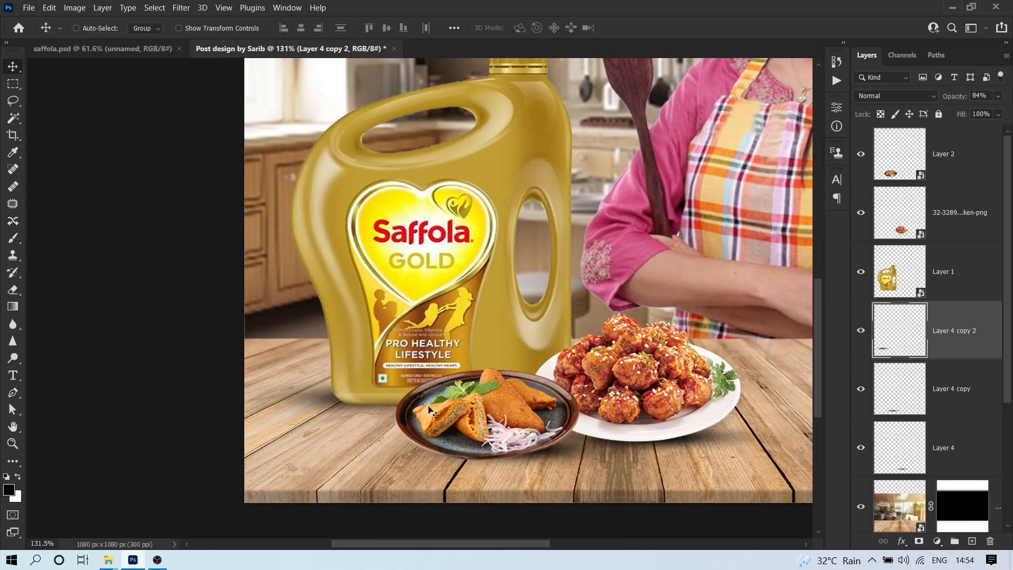
Add a Brightness/Contrast adjustment clipped to the wooden table layer.
scroll(431, 410, down, 4)
ctrl+click(733, 401)
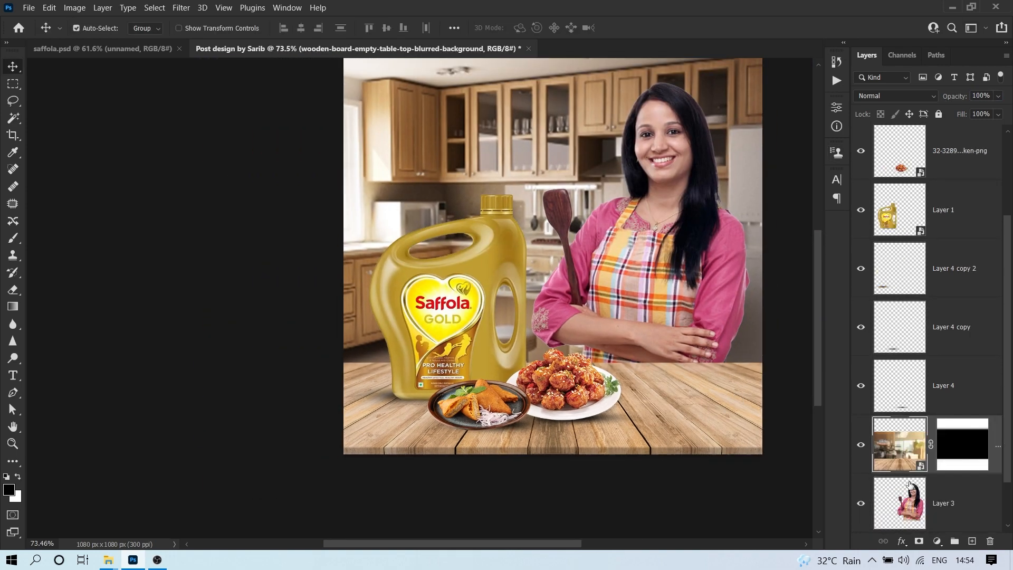
scroll(910, 485, down, 2)
click(862, 326)
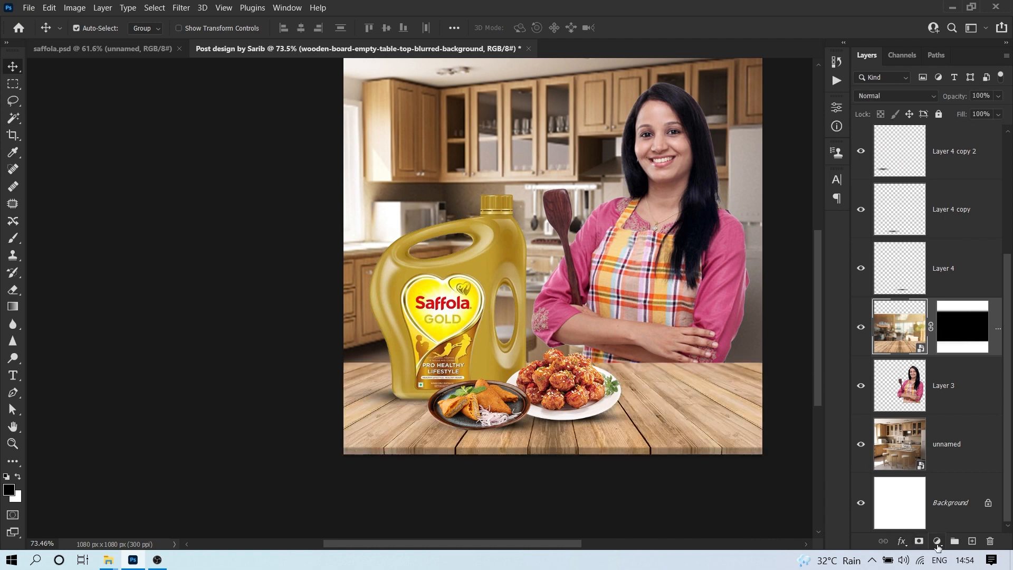
click(938, 544)
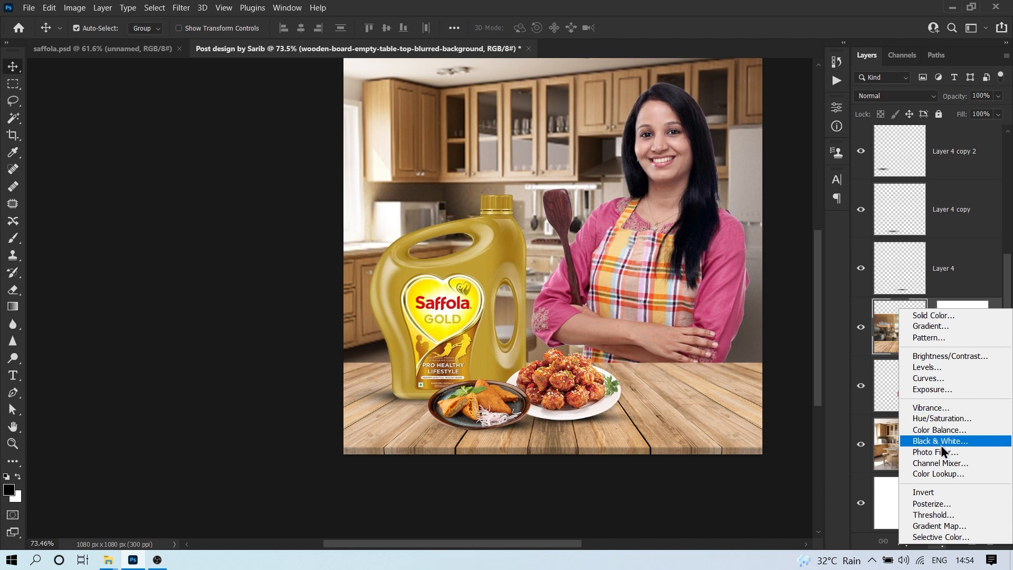
click(939, 357)
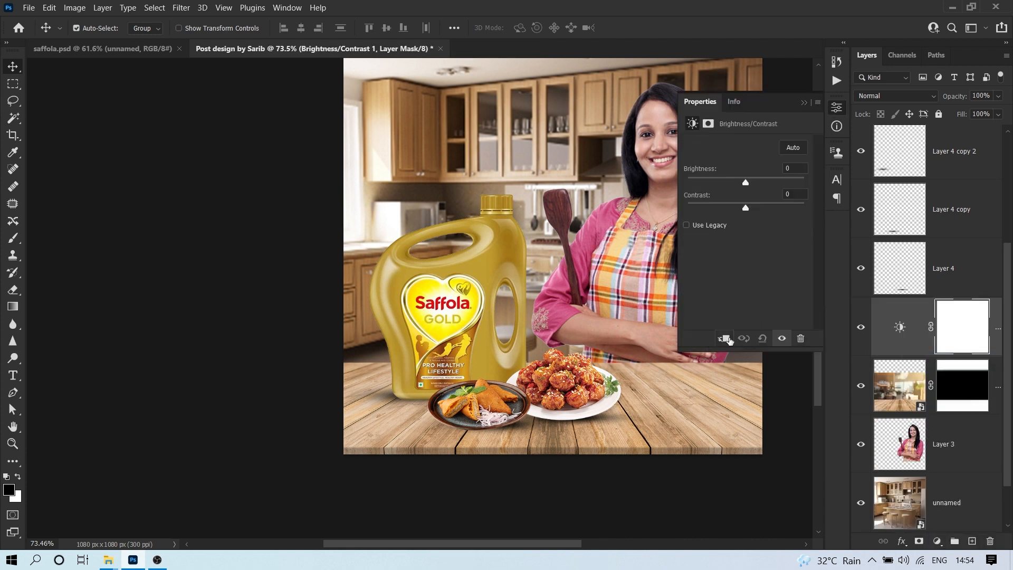
click(723, 339)
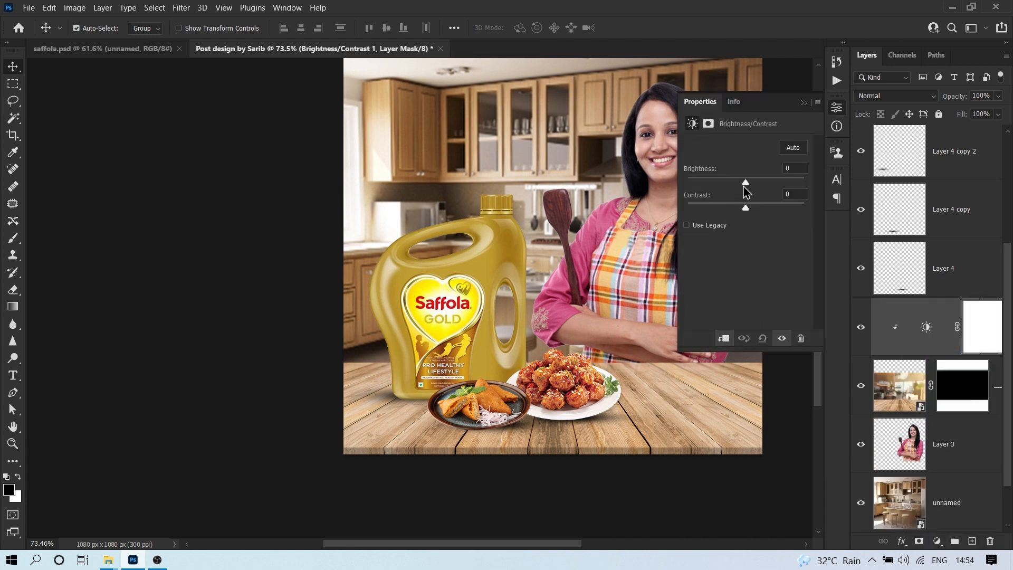
Set the table adjustment's brightness to -26 and its contrast to 11.
drag(745, 186, 734, 189)
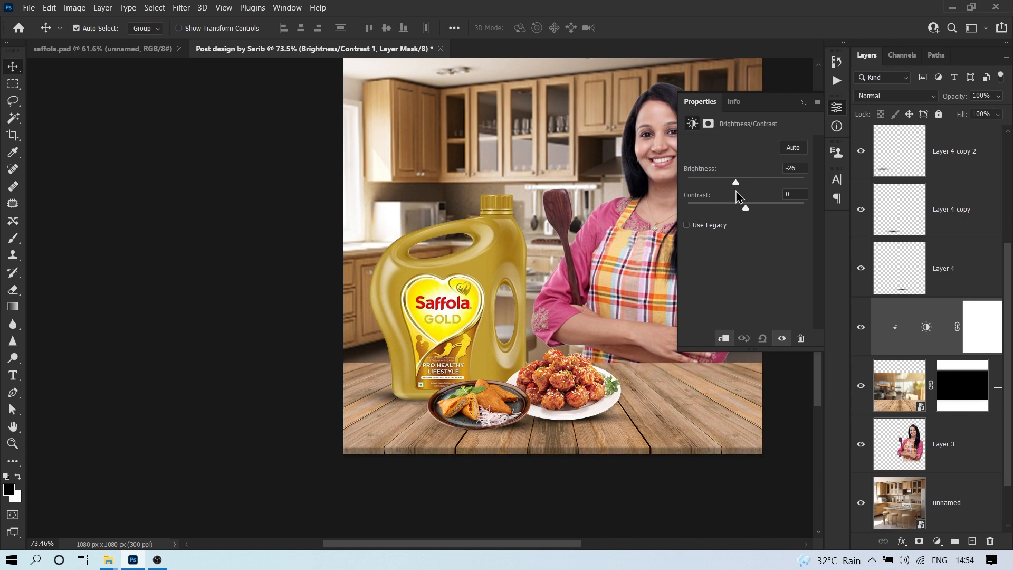
mouse_move(743, 211)
mouse_down()
mouse_move(761, 210)
mouse_move(753, 212)
mouse_up()
drag(504, 272, 334, 322)
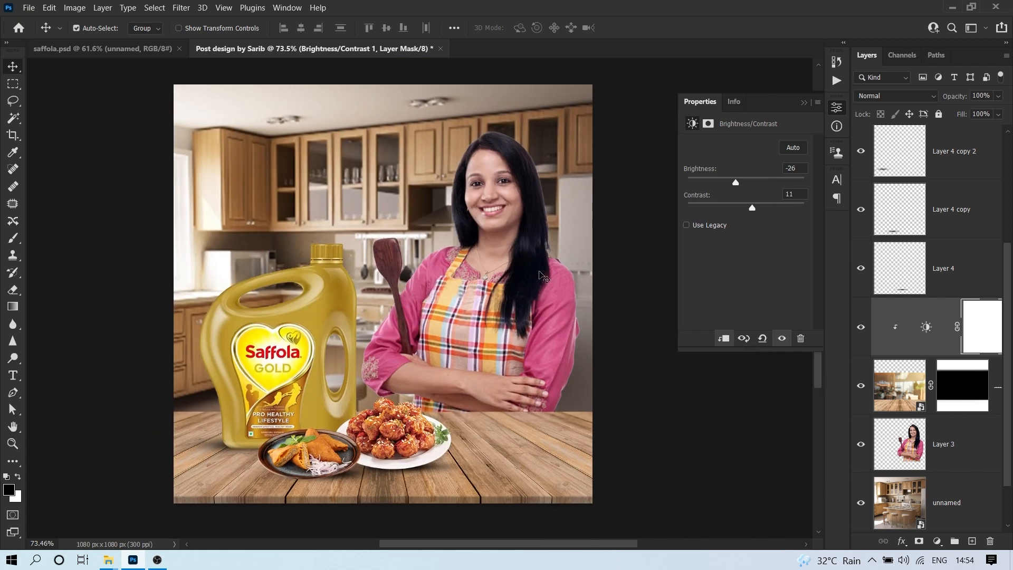
click(804, 103)
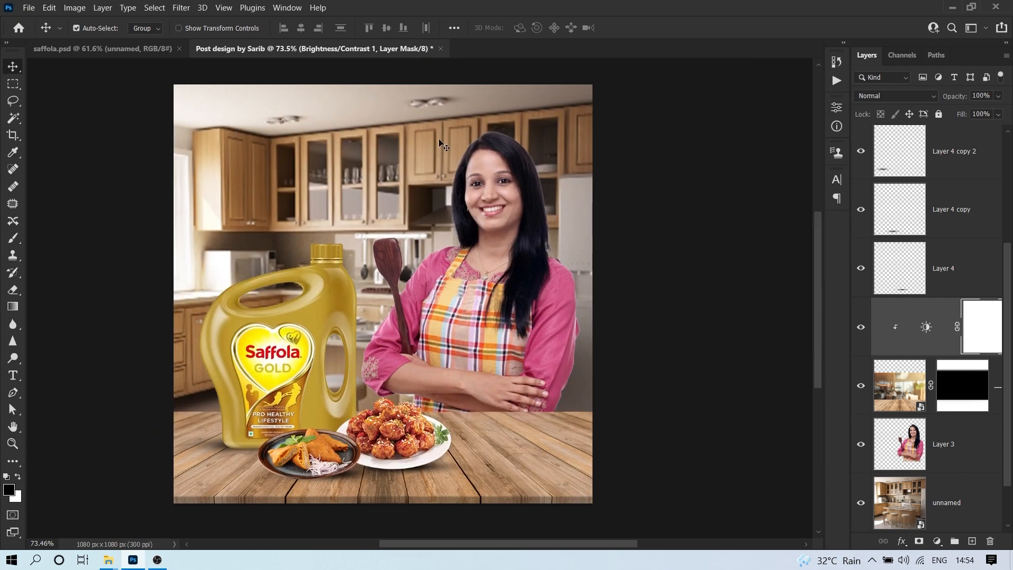
Apply a Gaussian Blur with a 10-pixel radius to the kitchen background layer.
click(395, 117)
scroll(891, 424, down, 1)
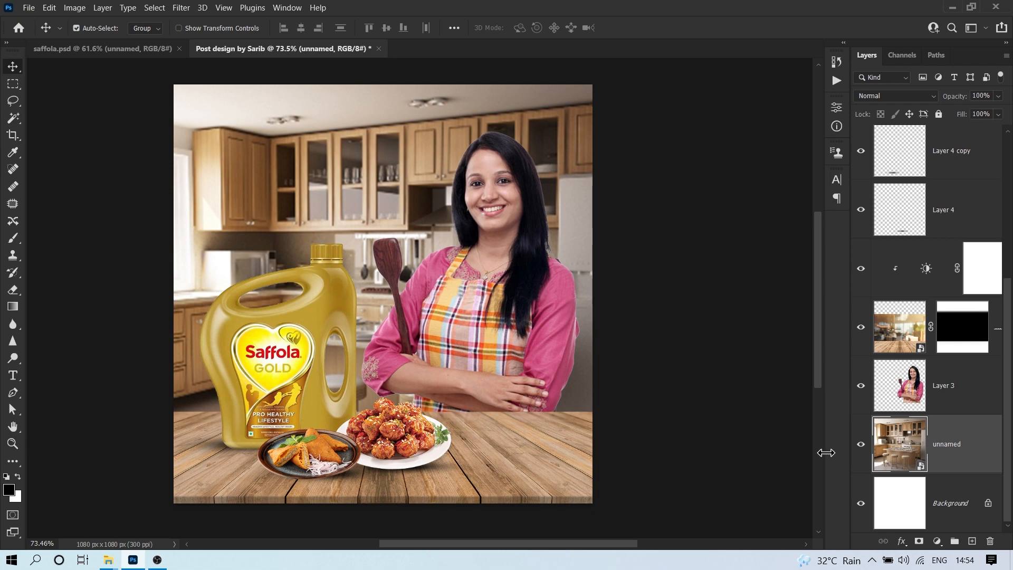
click(861, 444)
click(861, 445)
click(183, 9)
mouse_move(236, 166)
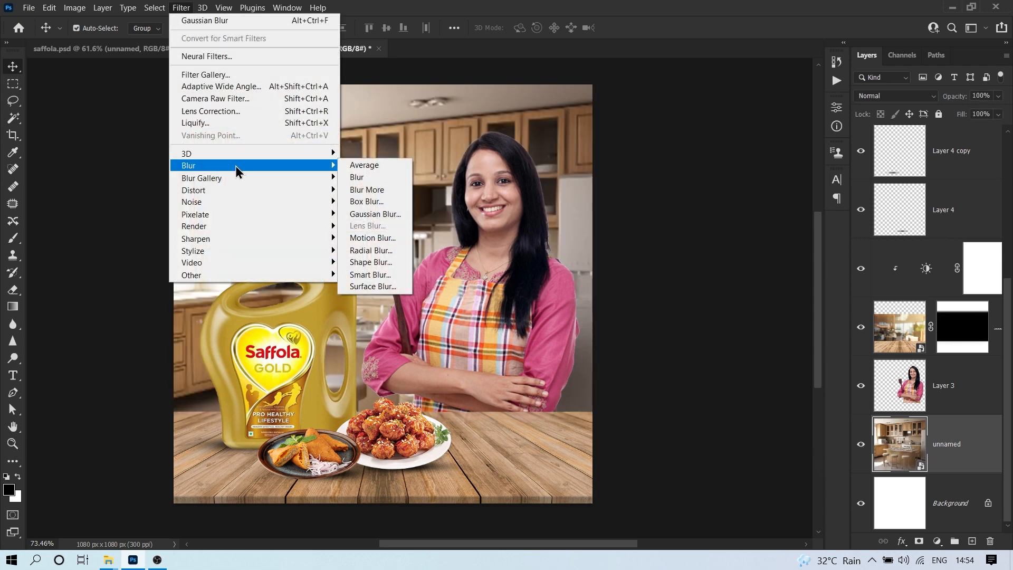
click(363, 215)
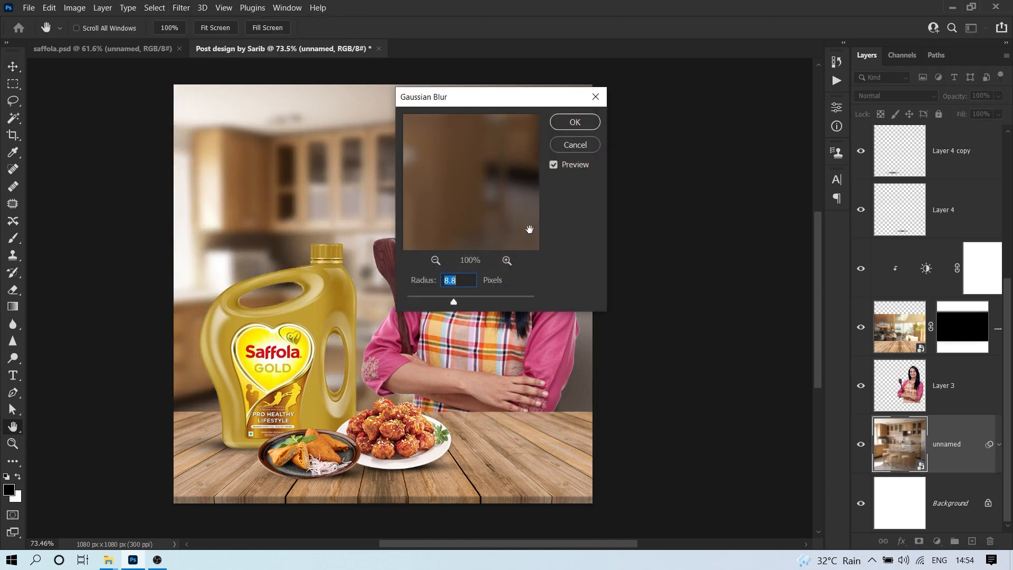
drag(509, 97, 738, 106)
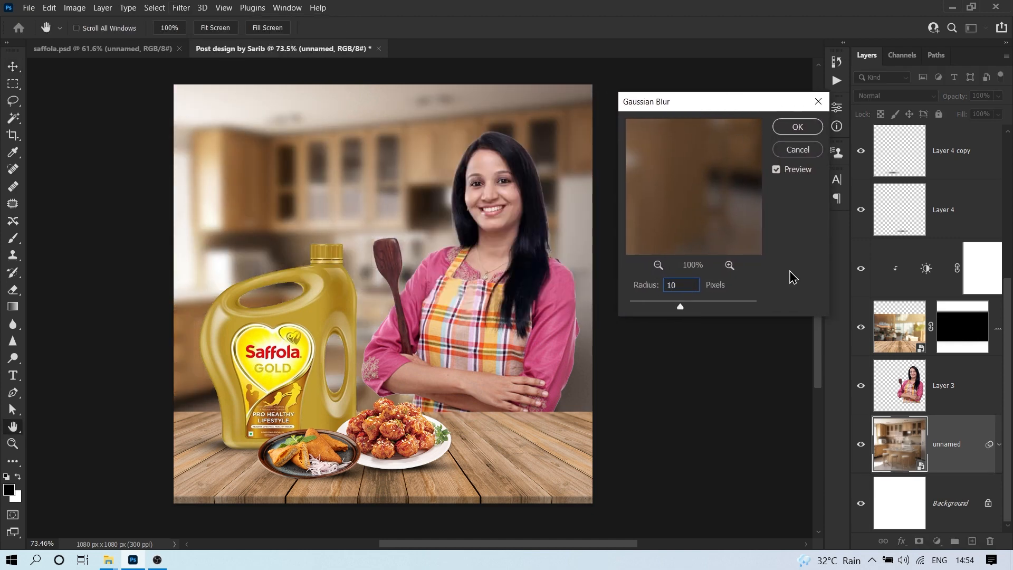
key(Tab)
click(797, 127)
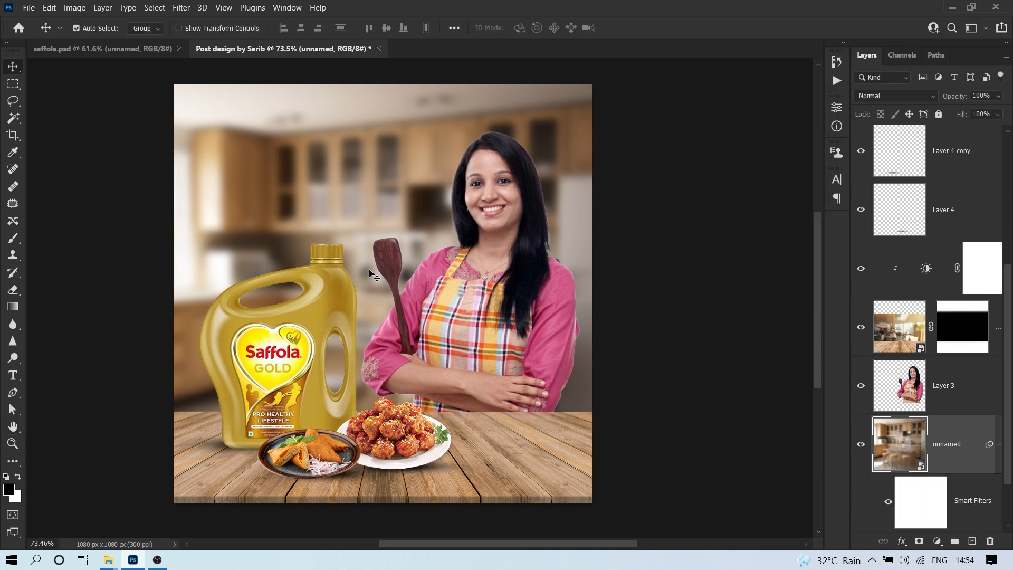
Copy the red "Keep your family heart healthy." headline from saffola.psd into the post and place it above the bottle.
click(129, 49)
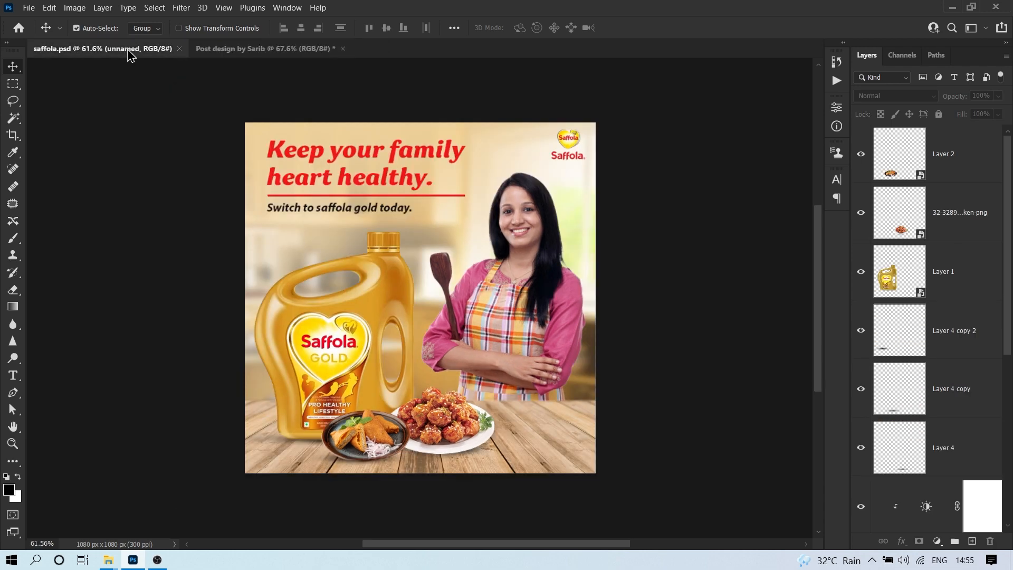
drag(300, 169, 314, 55)
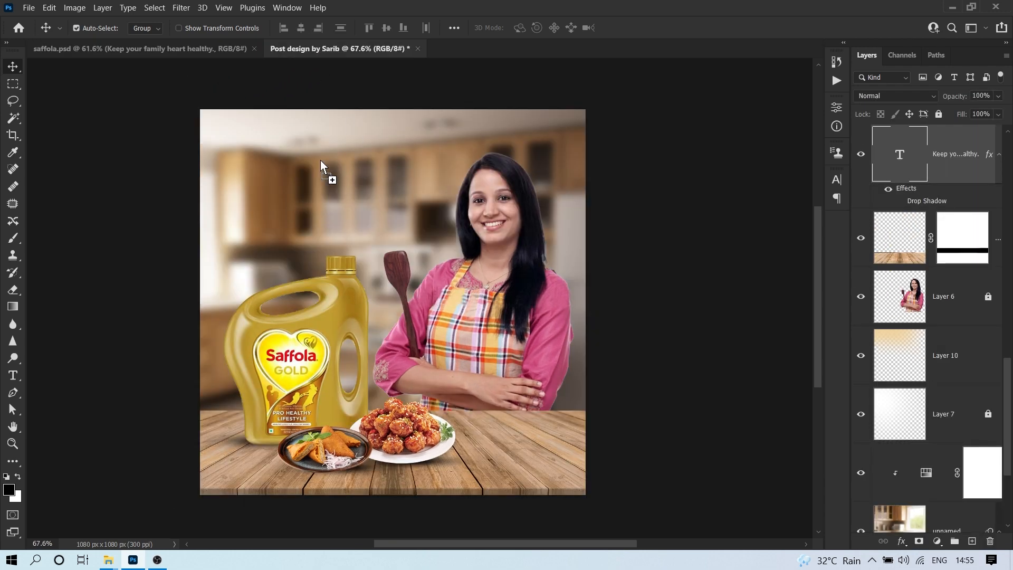
mouse_move(320, 160)
mouse_down()
mouse_move(368, 157)
mouse_move(323, 169)
mouse_up()
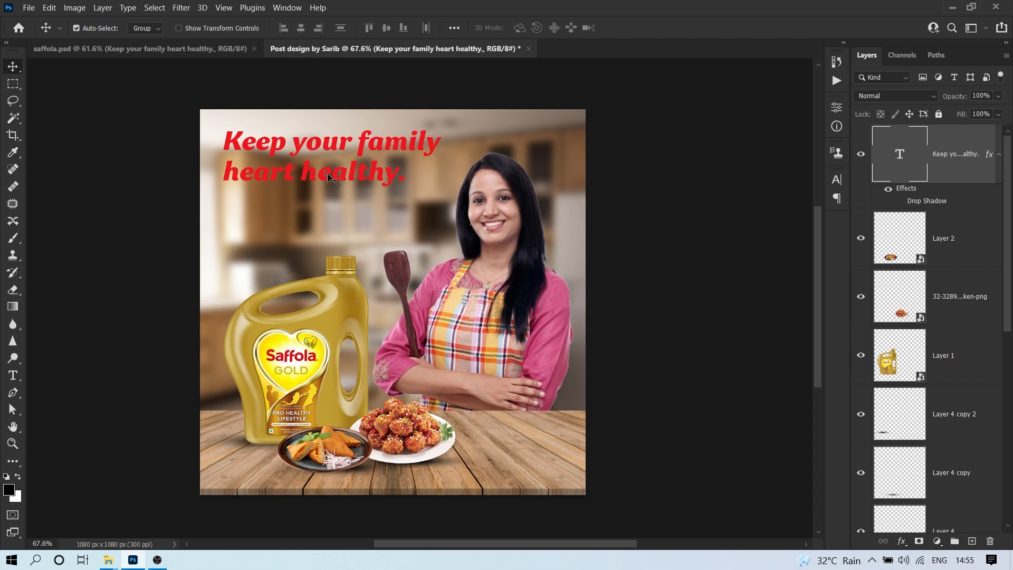
click(447, 257)
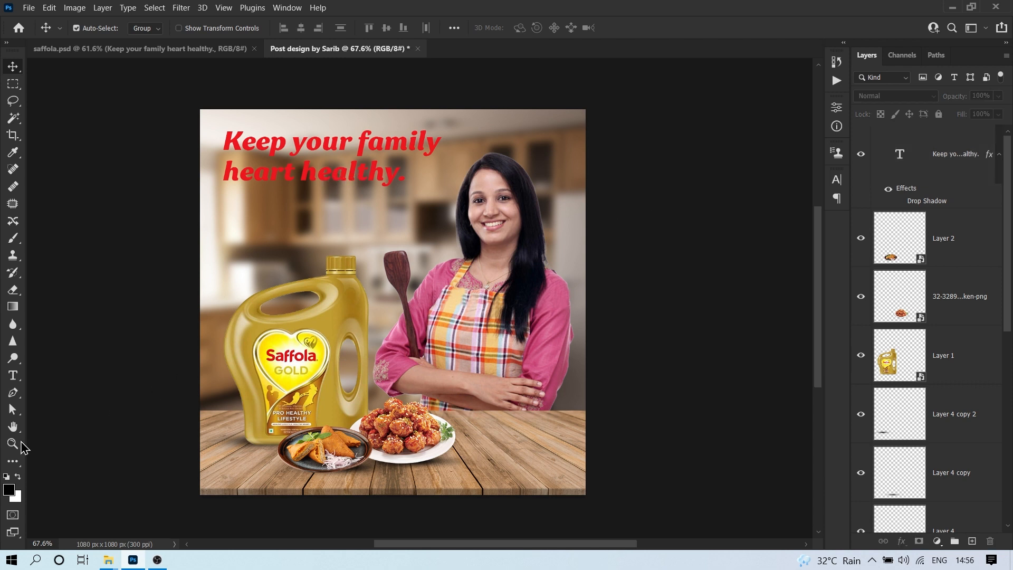
Add a new layer above the headline and set the brush colour to a light peach based on a tone sampled from the kitchen.
click(972, 541)
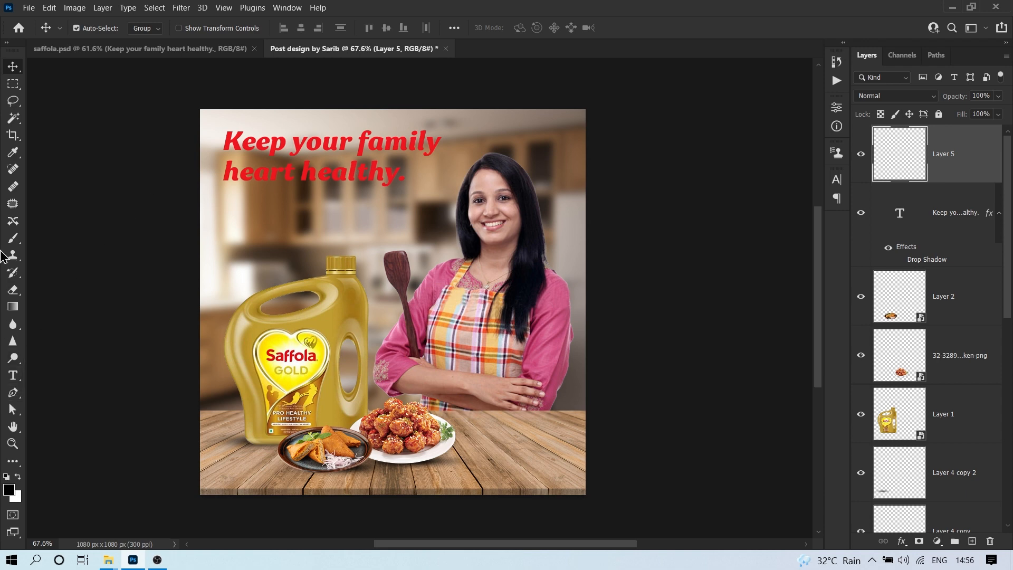
key(b)
click(8, 490)
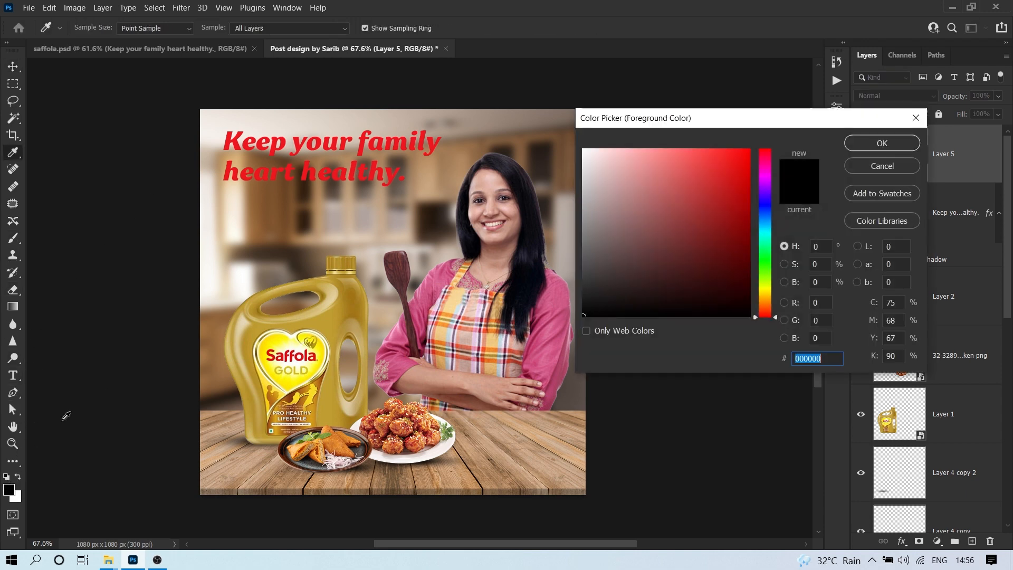
click(234, 154)
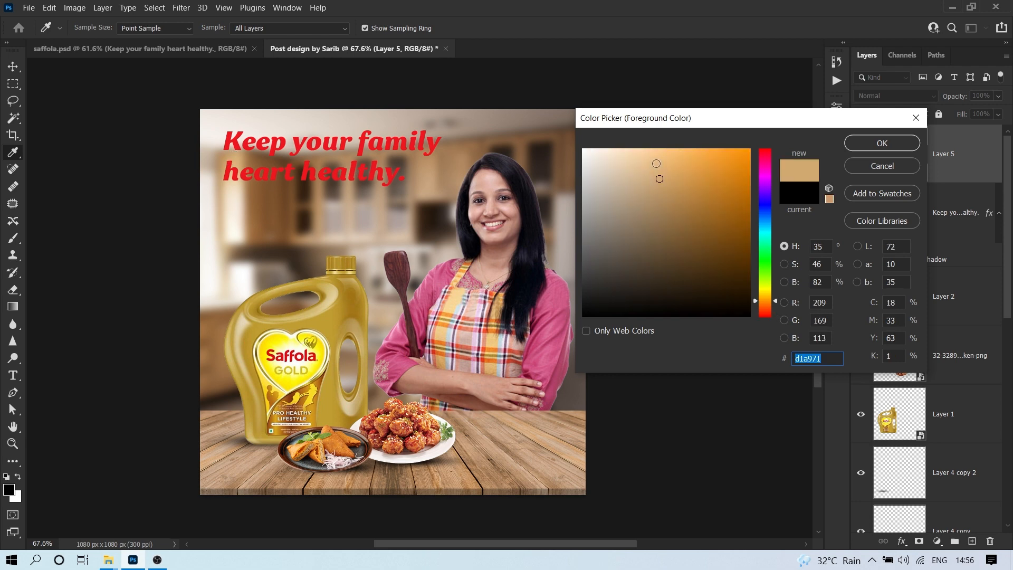
click(651, 154)
click(882, 143)
key(b)
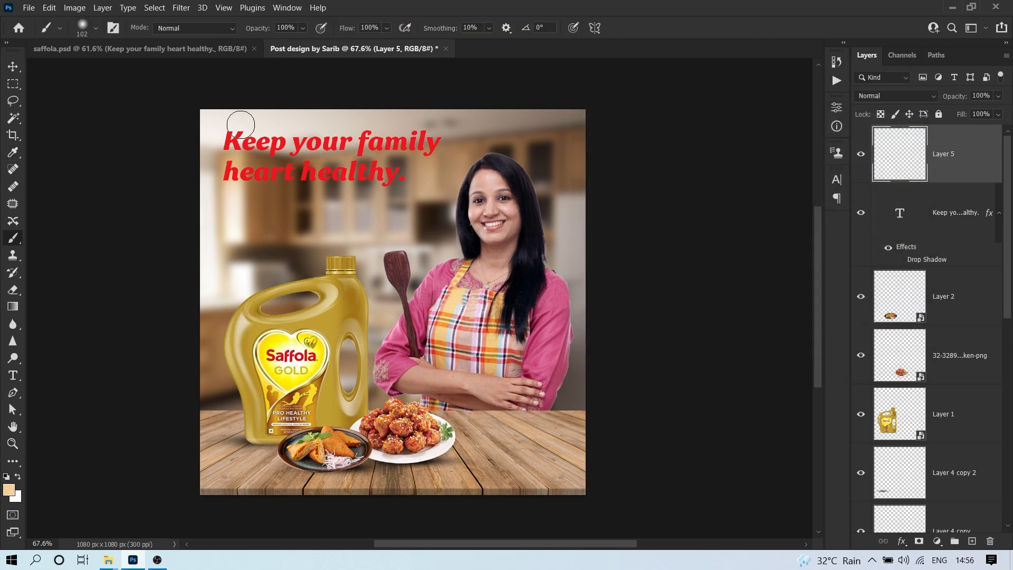
Paint a soft peach band across the upper part of the post with a 748 px brush at 0% hardness.
drag(267, 124, 417, 139)
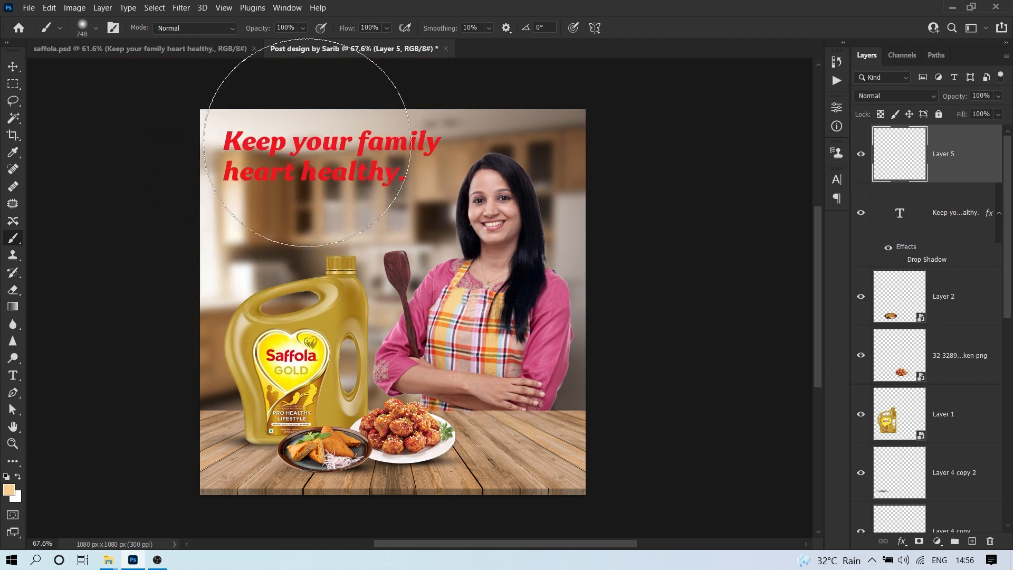
right_click(397, 168)
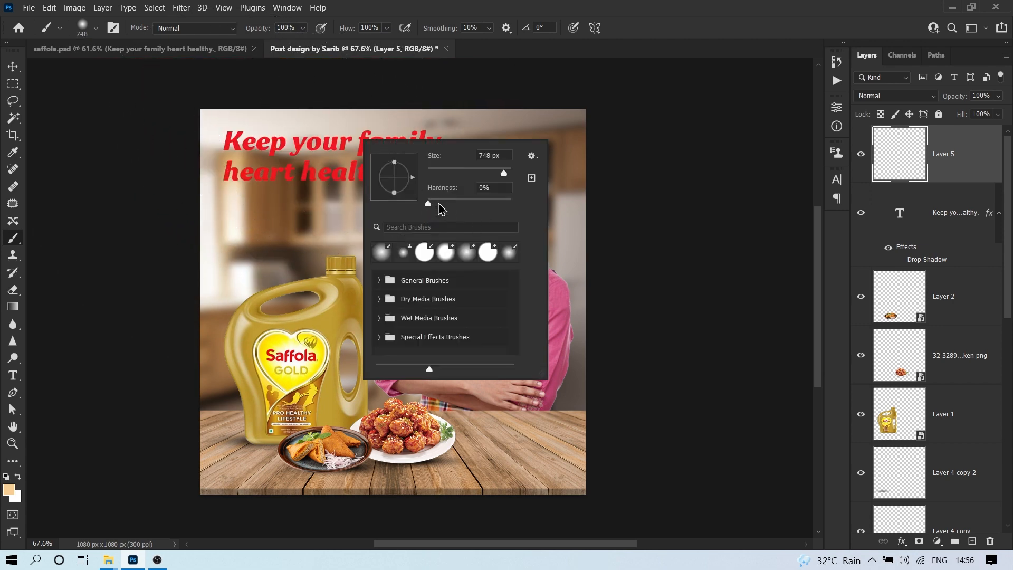
click(199, 135)
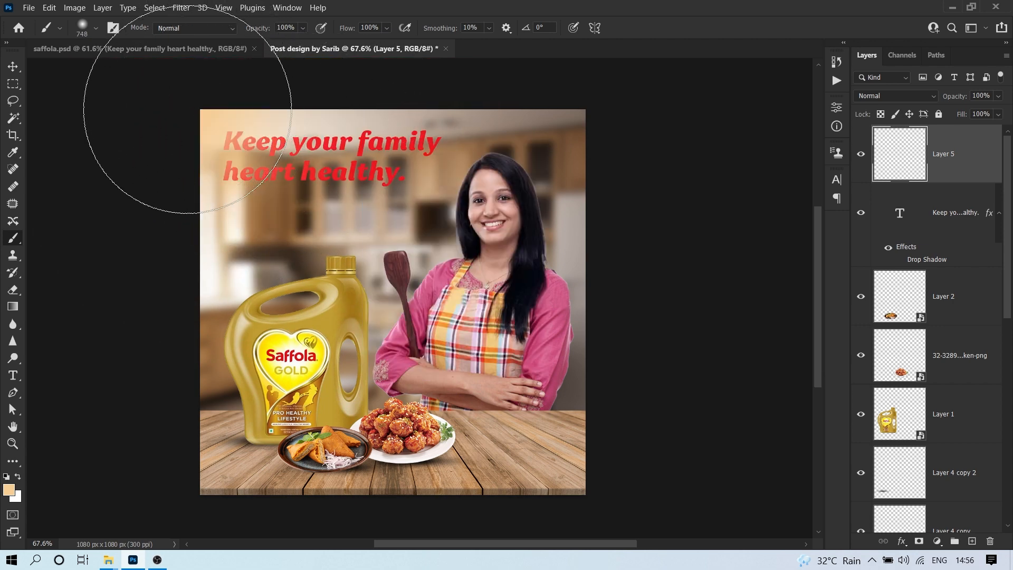
drag(199, 136, 650, 111)
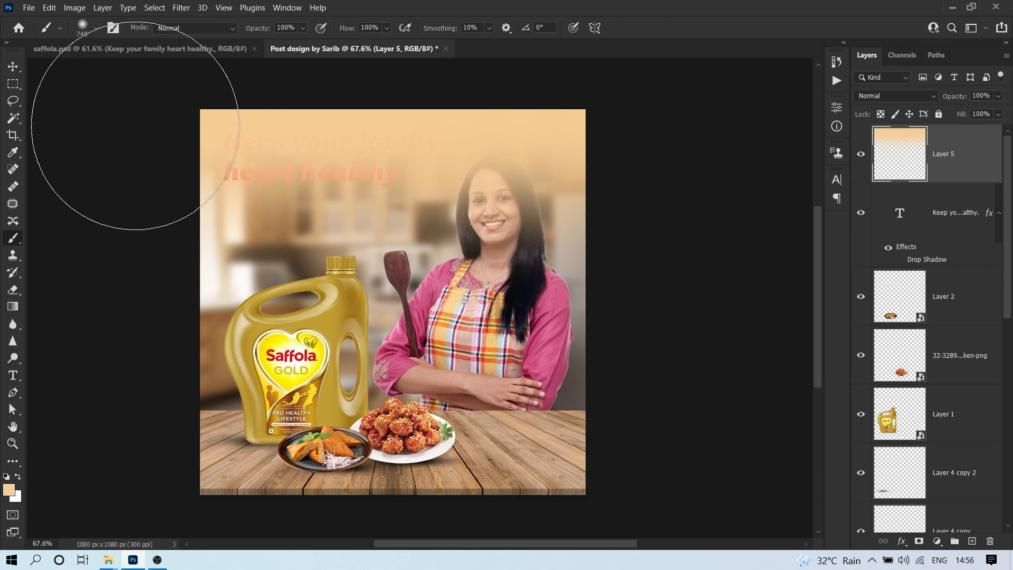
drag(125, 124, 620, 146)
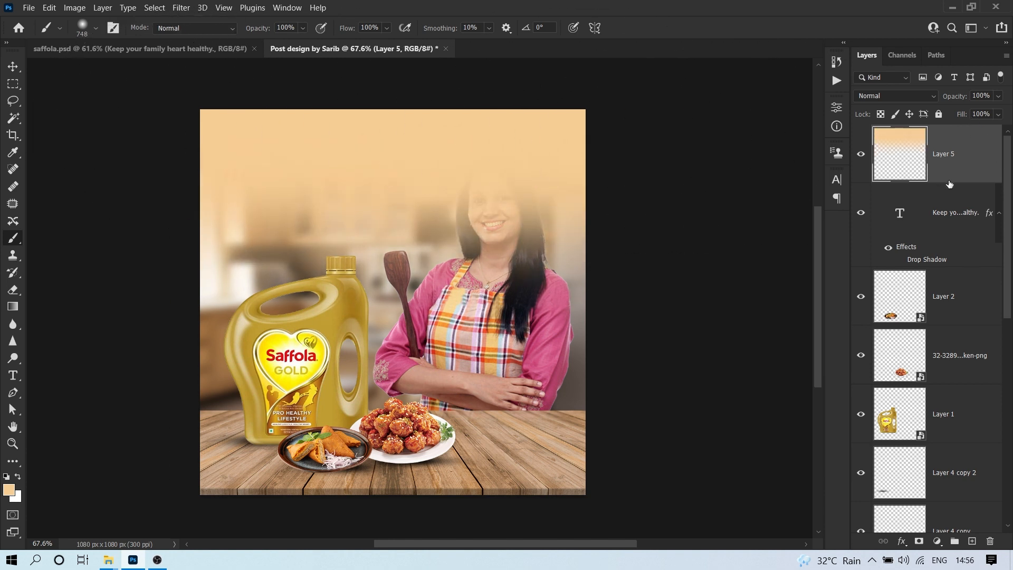
Move the peach layer beneath the woman, directly above the kitchen background, and set its opacity to 88%.
mouse_move(959, 178)
mouse_down()
mouse_move(945, 258)
mouse_move(933, 568)
mouse_move(966, 177)
mouse_up()
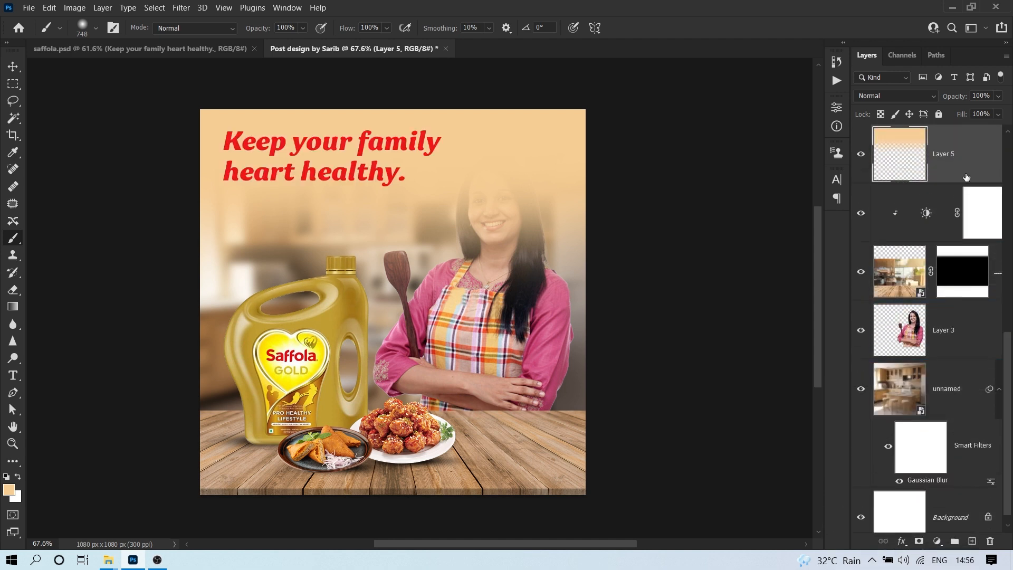
drag(460, 161, 466, 214)
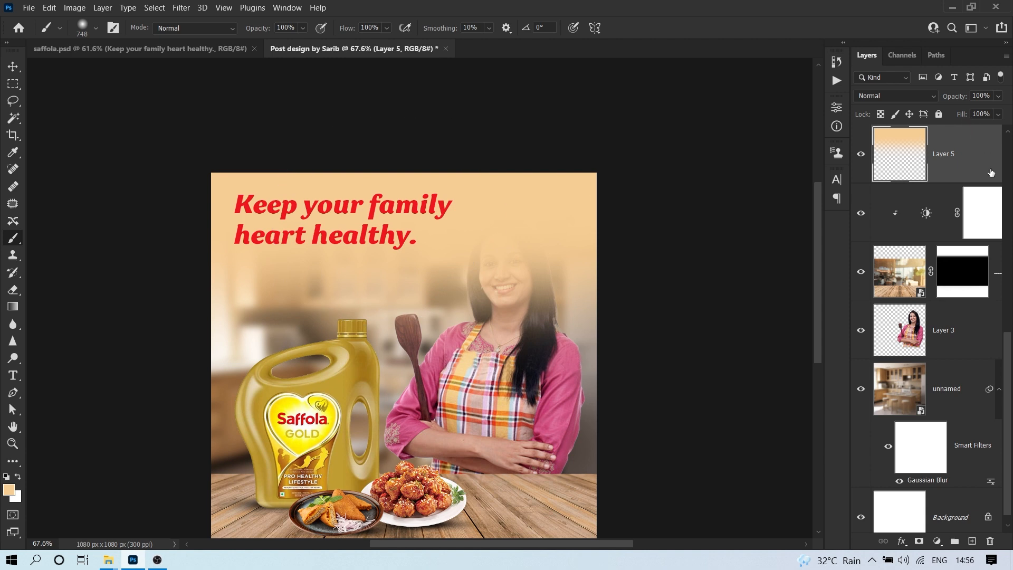
drag(955, 100, 929, 103)
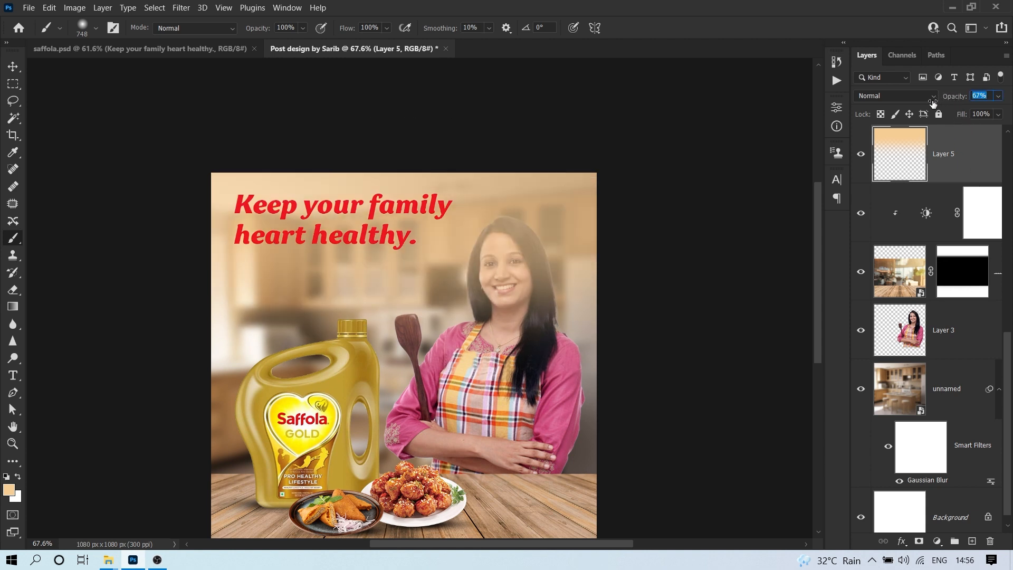
mouse_move(957, 170)
mouse_down()
mouse_move(948, 364)
mouse_move(961, 375)
mouse_up()
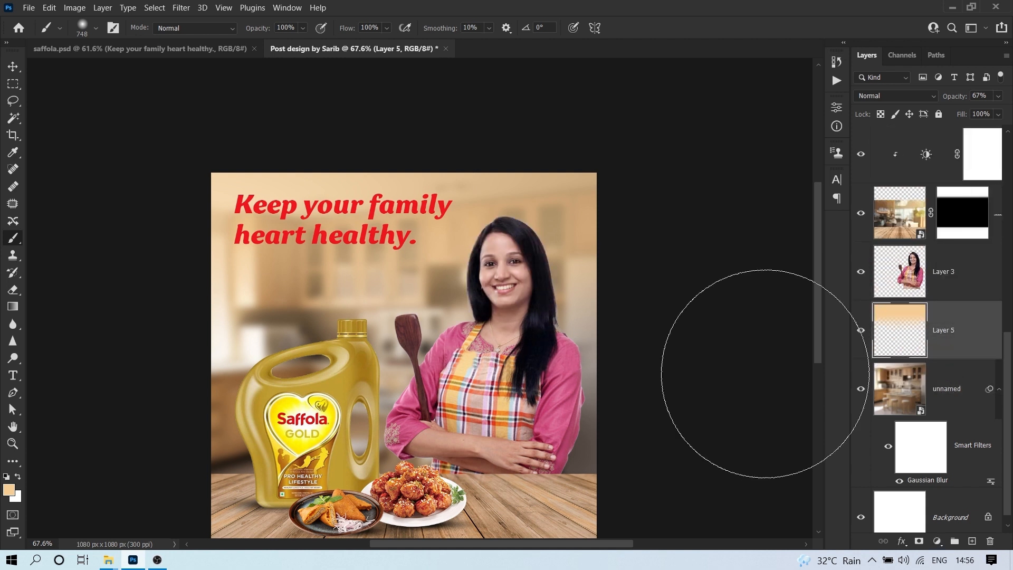
key(v)
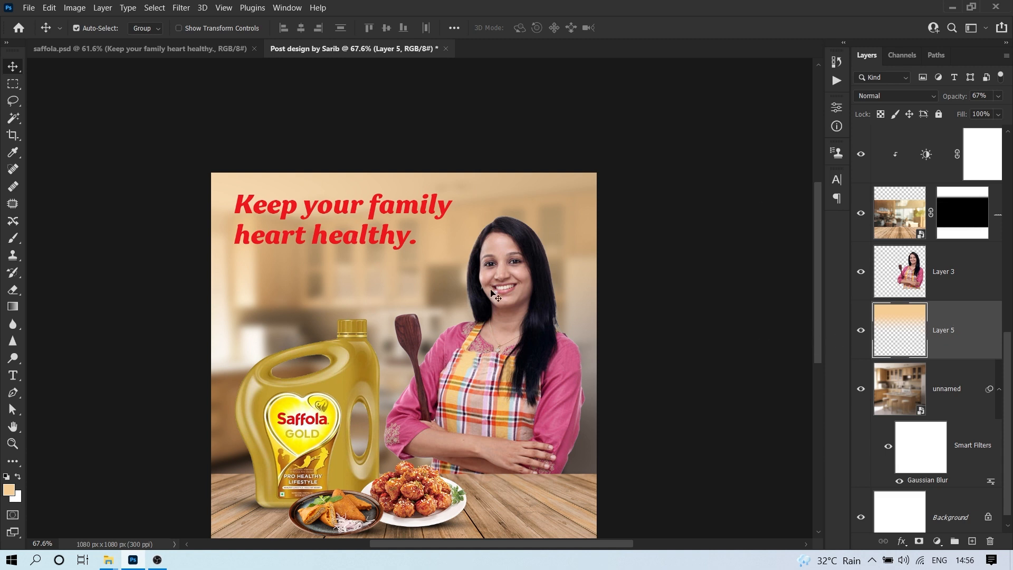
drag(959, 97, 959, 100)
drag(954, 100, 968, 100)
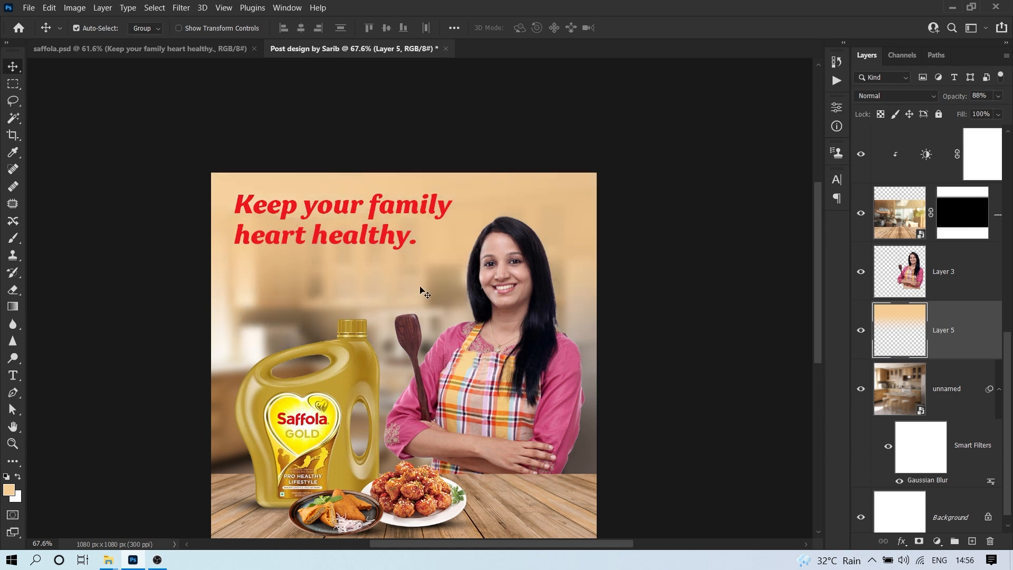
Add a layer mask to the peach layer and paint it black around the woman and across the middle of the scene.
click(919, 542)
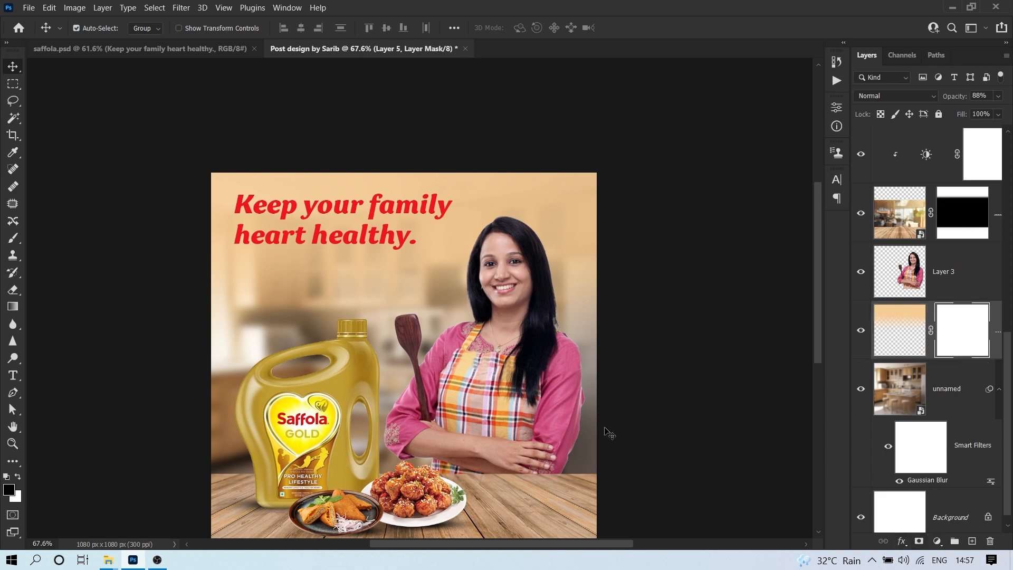
key(b)
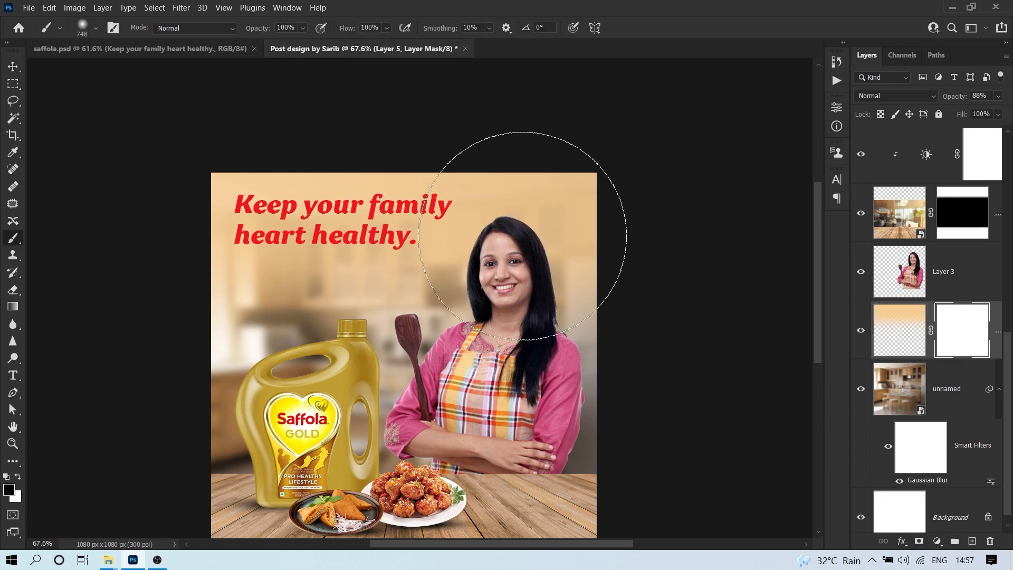
mouse_move(578, 269)
mouse_down()
mouse_move(585, 264)
mouse_move(226, 414)
mouse_move(222, 429)
mouse_up()
drag(508, 323, 531, 271)
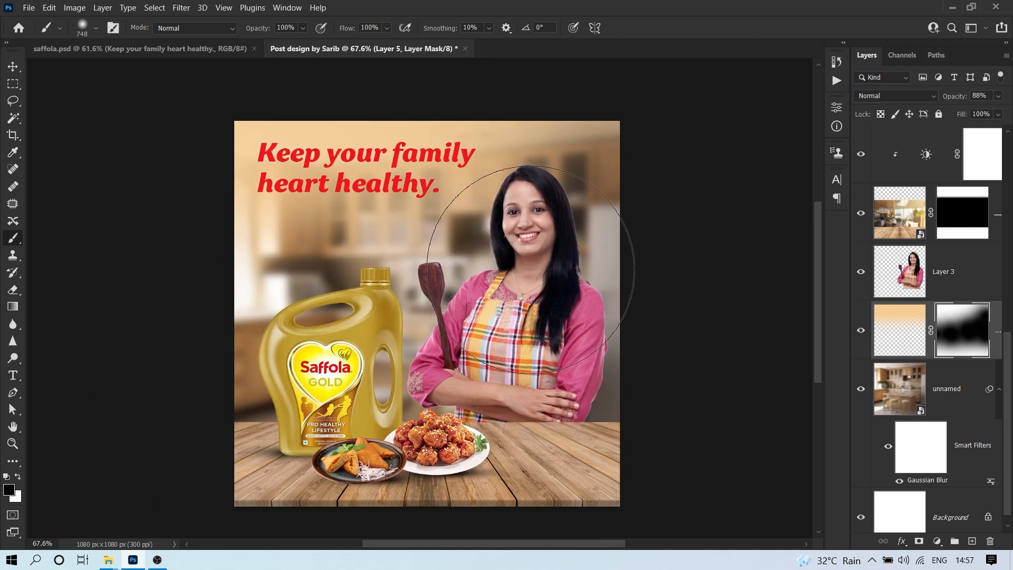
key(v)
Free-transform the kitchen background, enlarging it to about 166% and shifting it so its window area sits behind the bottle.
click(920, 398)
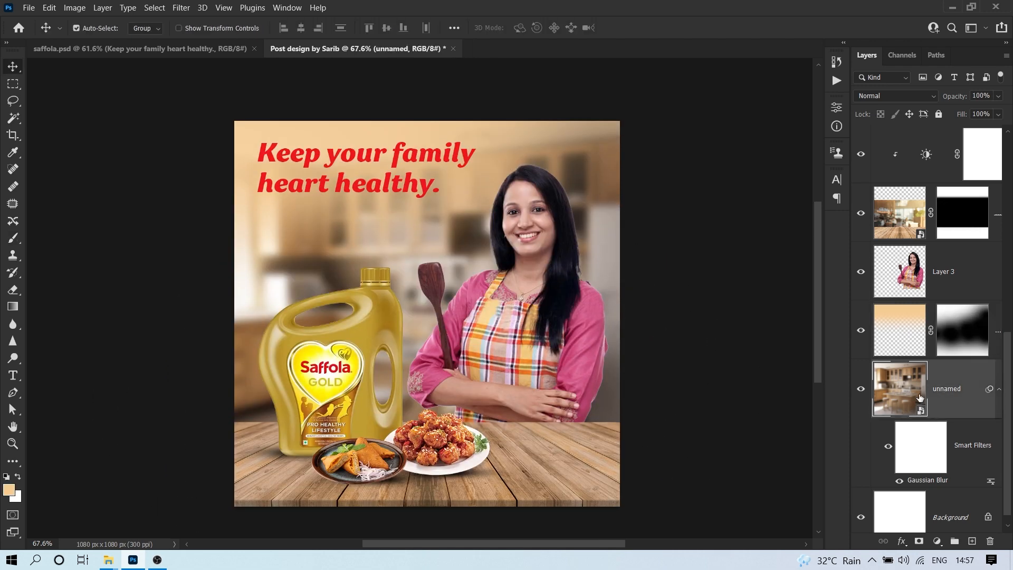
click(861, 389)
click(861, 391)
key(ctrl+t)
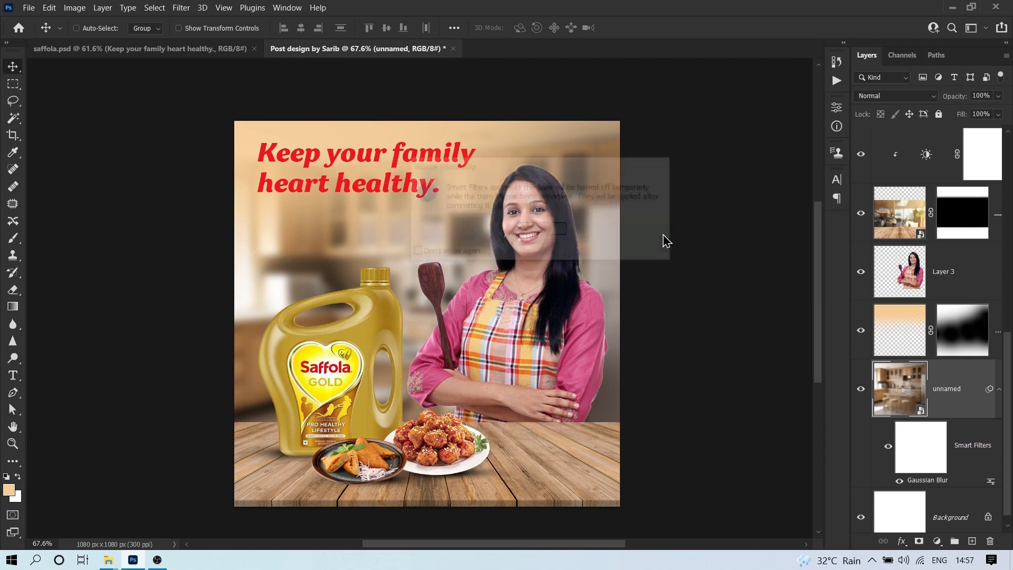
click(537, 229)
scroll(530, 220, down, 1)
scroll(530, 221, down, 2)
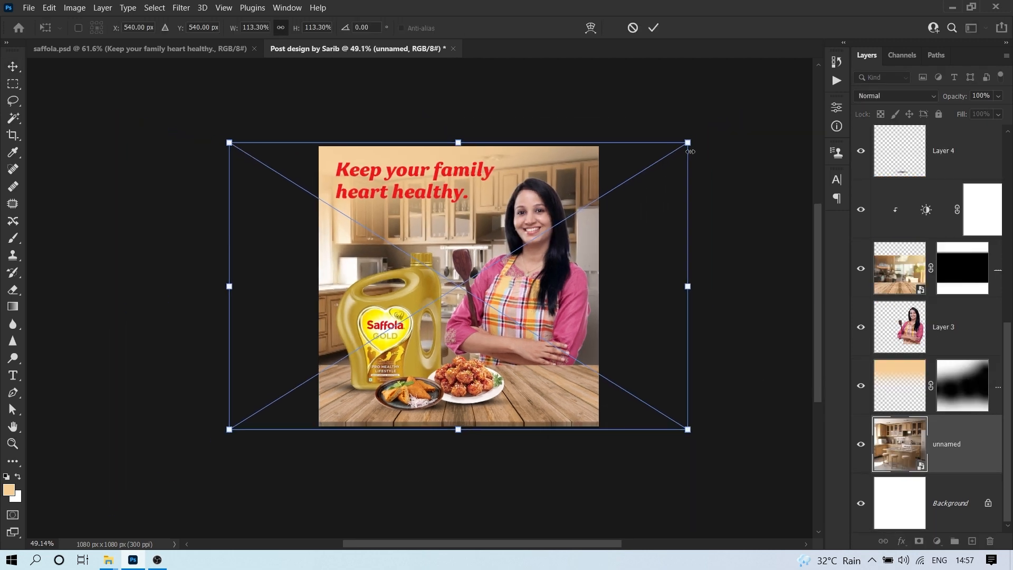
drag(688, 143, 778, 142)
drag(455, 249, 612, 251)
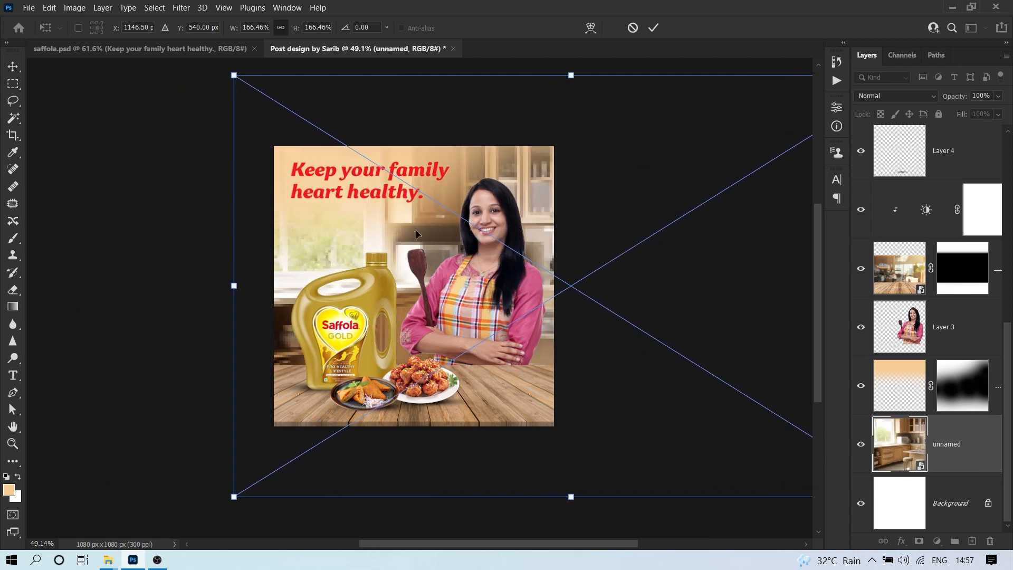
Flip the kitchen background horizontally, resize and reposition it so the bright window falls behind the woman, and apply the transform.
right_click(417, 234)
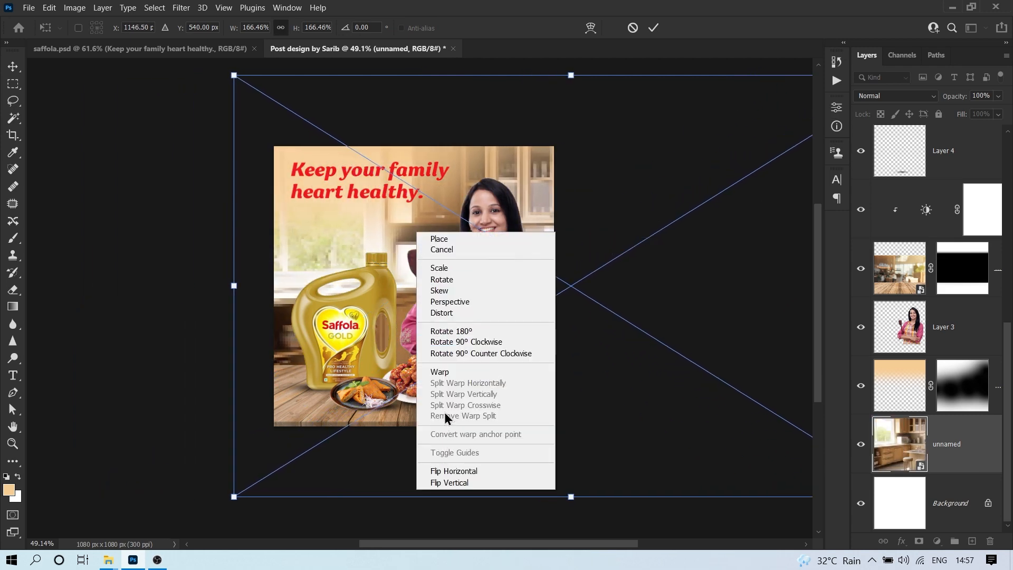
click(451, 471)
drag(636, 263, 290, 275)
drag(551, 76, 568, 97)
drag(490, 219, 490, 255)
drag(474, 263, 466, 263)
click(653, 28)
Copy the red divider line and the "Switch to saffola gold today." tagline from saffola.psd and align them beneath the headline.
drag(431, 177, 460, 174)
drag(466, 244, 453, 251)
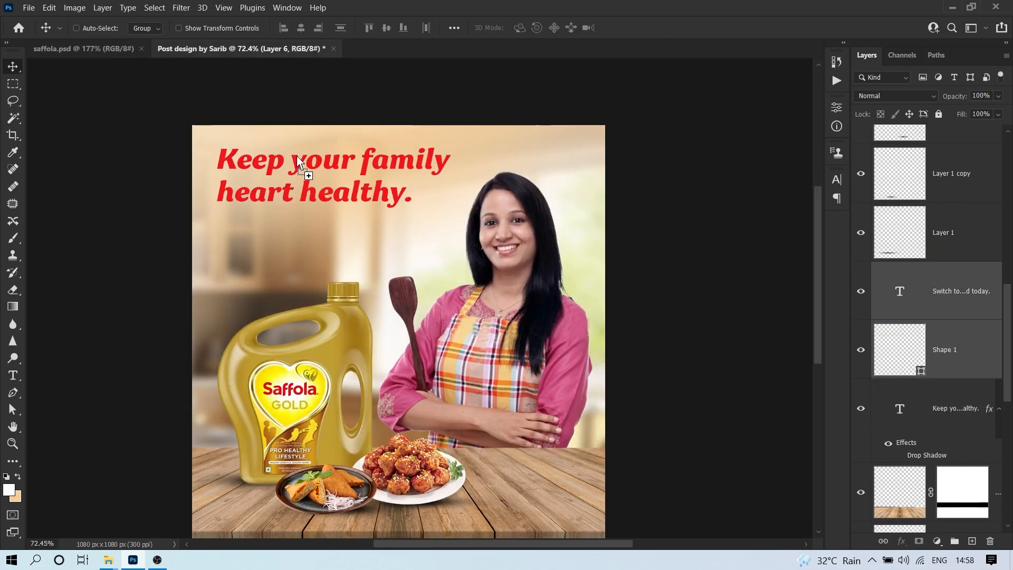
drag(306, 170, 330, 269)
drag(243, 144, 243, 137)
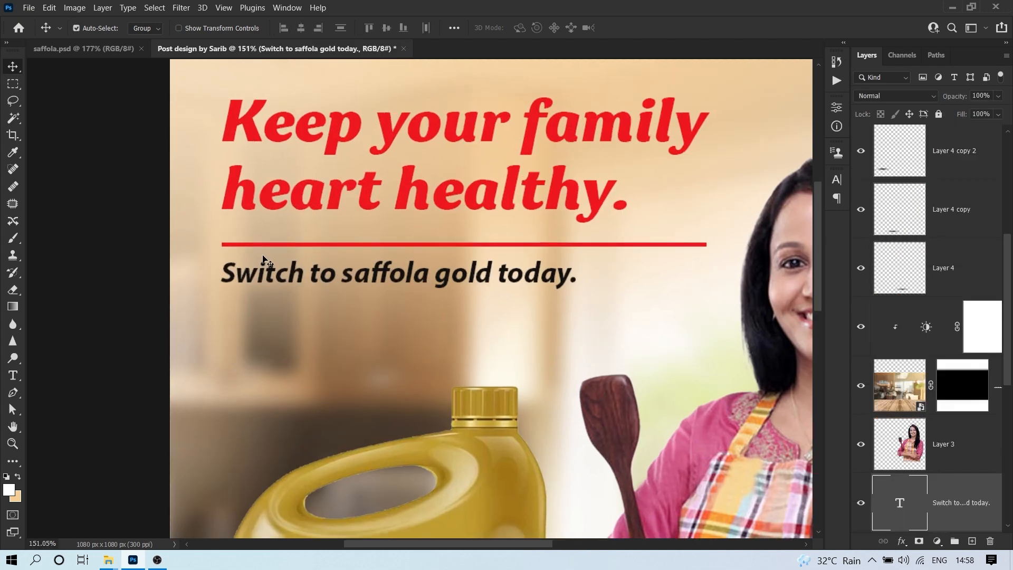
drag(270, 210, 270, 212)
drag(480, 169, 306, 202)
ctrl+click(283, 191)
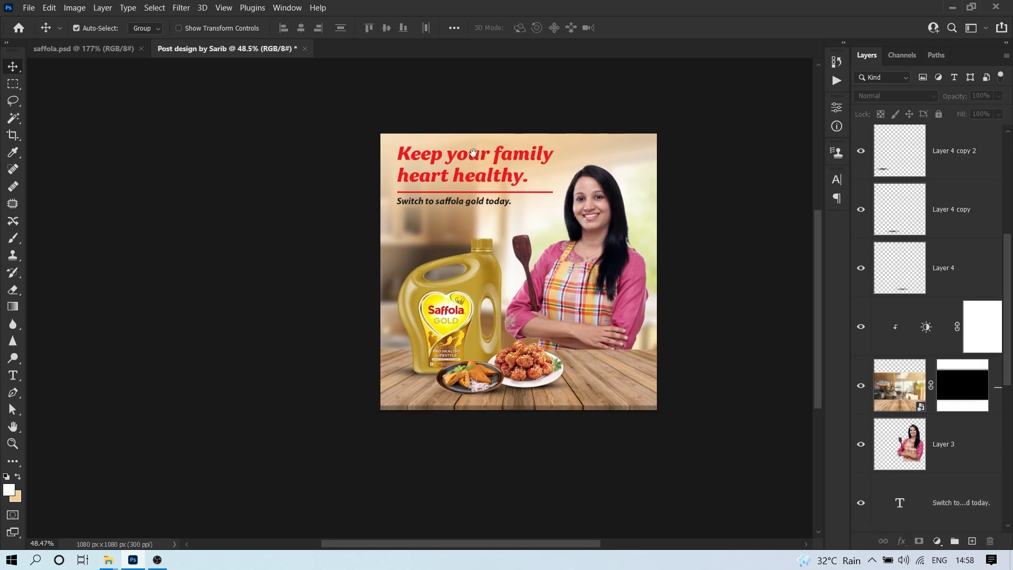
Inspect the type settings of the "Keep your family heart healthy." headline with all its text selected.
ctrl+click(491, 158)
double_click(490, 158)
click(417, 153)
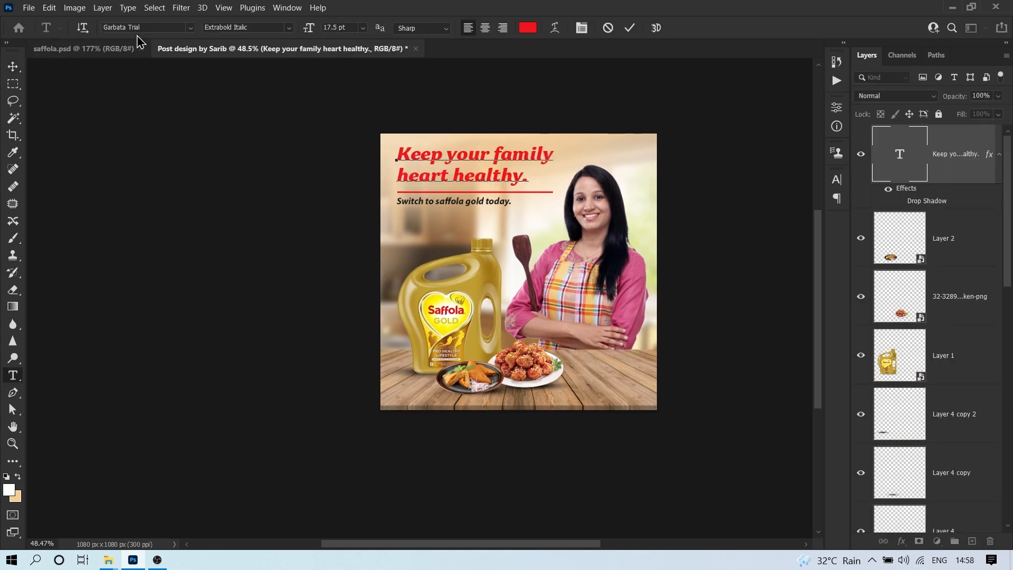
key(ctrl+a)
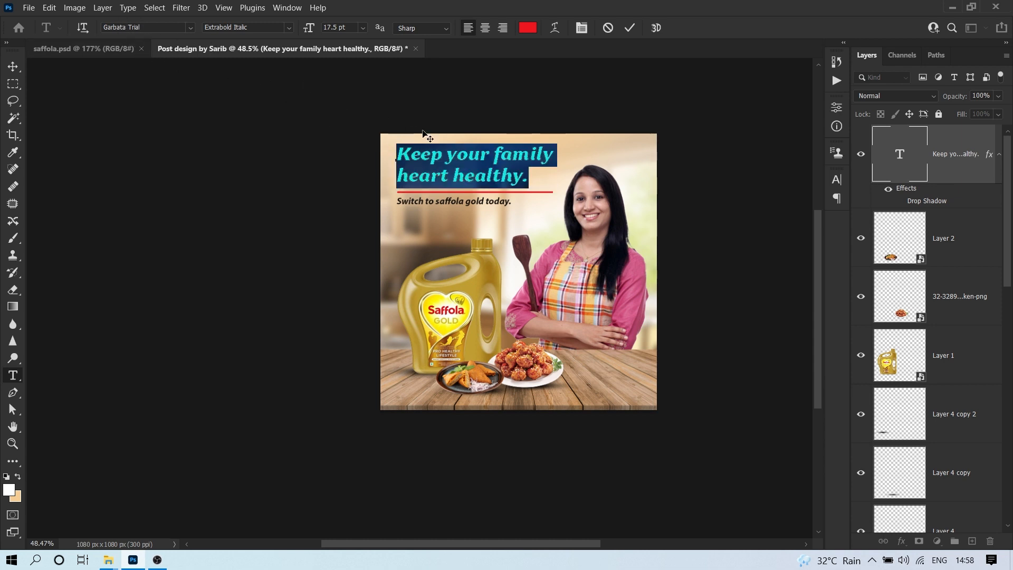
click(456, 169)
click(629, 28)
key(v)
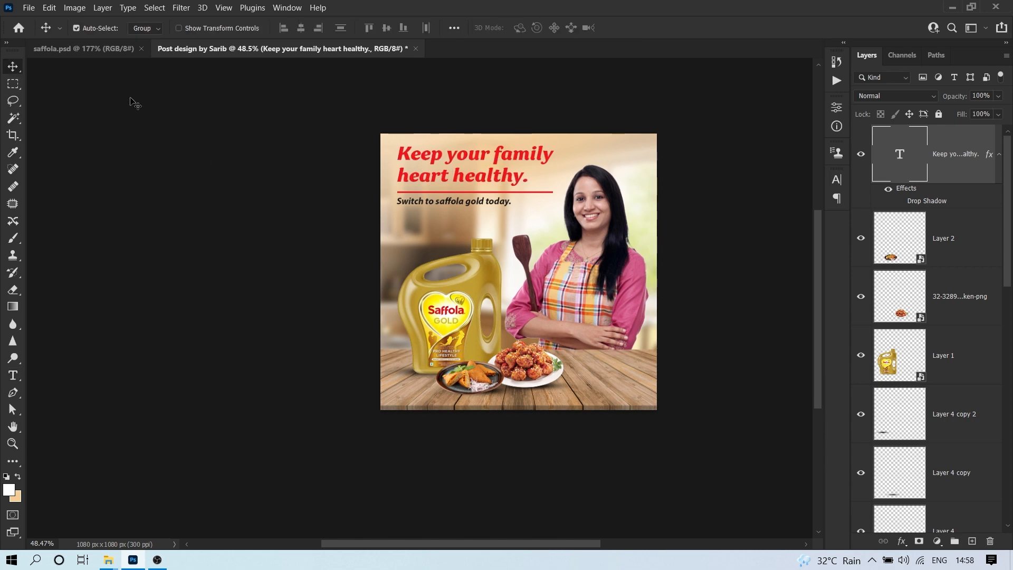
drag(498, 197, 390, 268)
ctrl+click(581, 367)
key(ctrl+t)
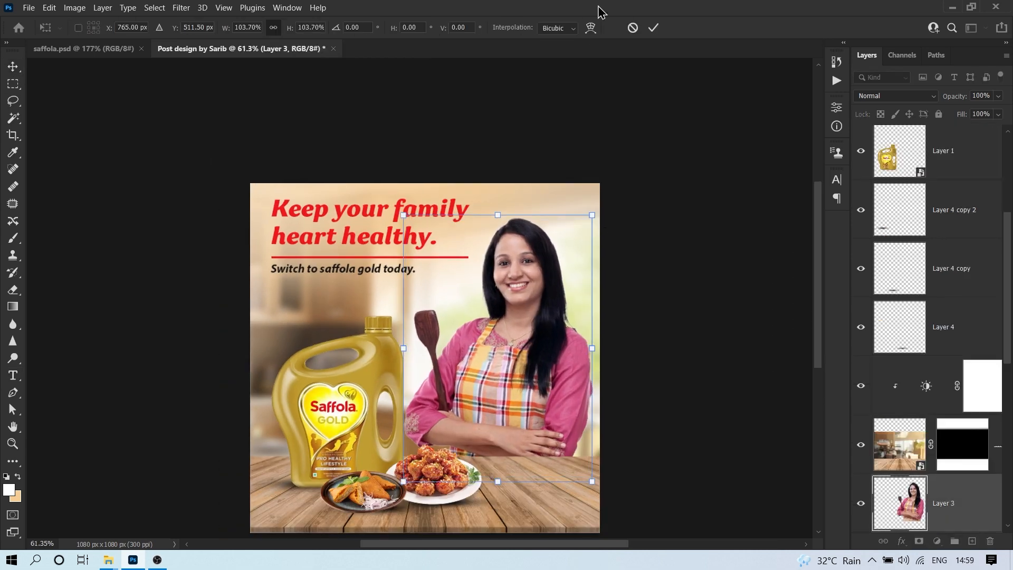
click(633, 28)
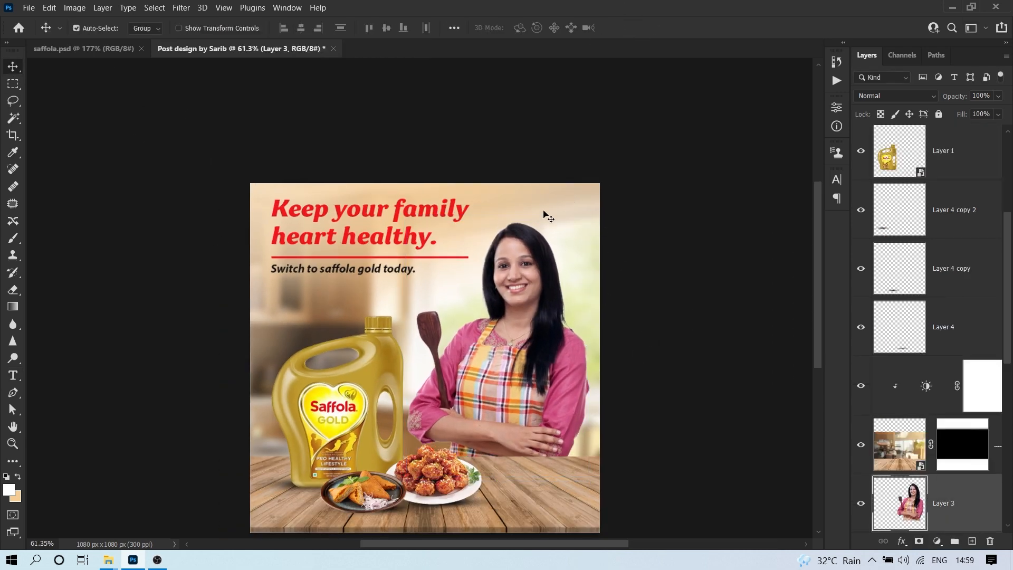
Copy the Saffola logo from saffola.psd and place it in the upper-right corner of the post.
click(85, 51)
drag(681, 162, 407, 198)
click(536, 214)
drag(537, 214, 595, 203)
Free-transform the oil bottle to enlarge it slightly and reposition it on the left side of the wooden table.
click(383, 323)
scroll(309, 381, up, 2)
key(ctrl+t)
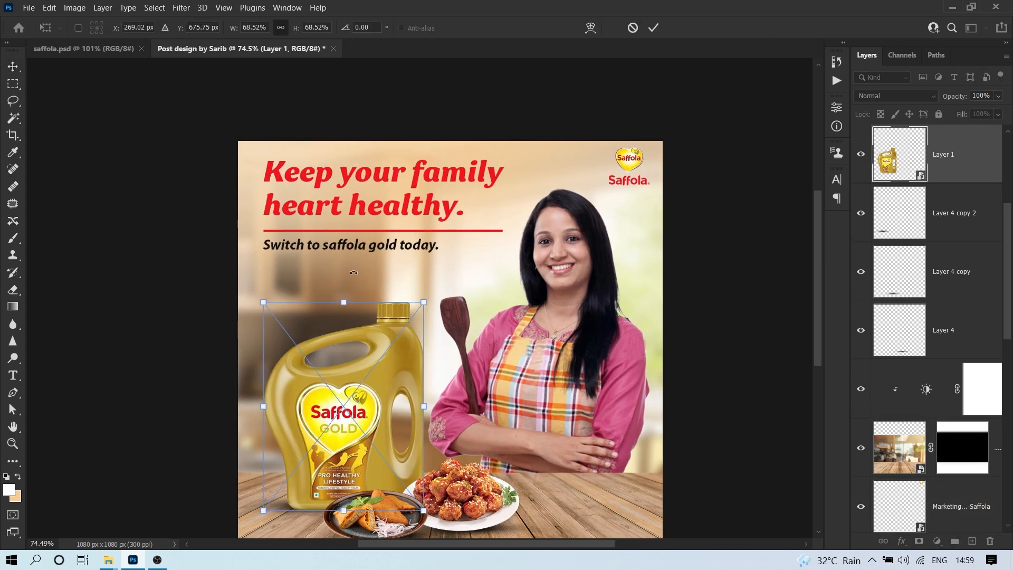
drag(265, 302, 246, 279)
key(Return)
drag(445, 327, 342, 290)
drag(342, 290, 345, 289)
drag(253, 392, 278, 431)
scroll(206, 475, up, 4)
scroll(306, 384, down, 4)
Shift the woman to the right, scale her down slightly, and nudge her into place behind the table.
drag(489, 299, 501, 299)
key(ctrl+t)
drag(371, 144, 388, 168)
key(Return)
drag(522, 258, 516, 262)
drag(534, 278, 534, 258)
drag(534, 258, 530, 257)
click(632, 241)
Add a Hue/Saturation adjustment layer above the bottle and clip it to the bottle layer.
click(307, 304)
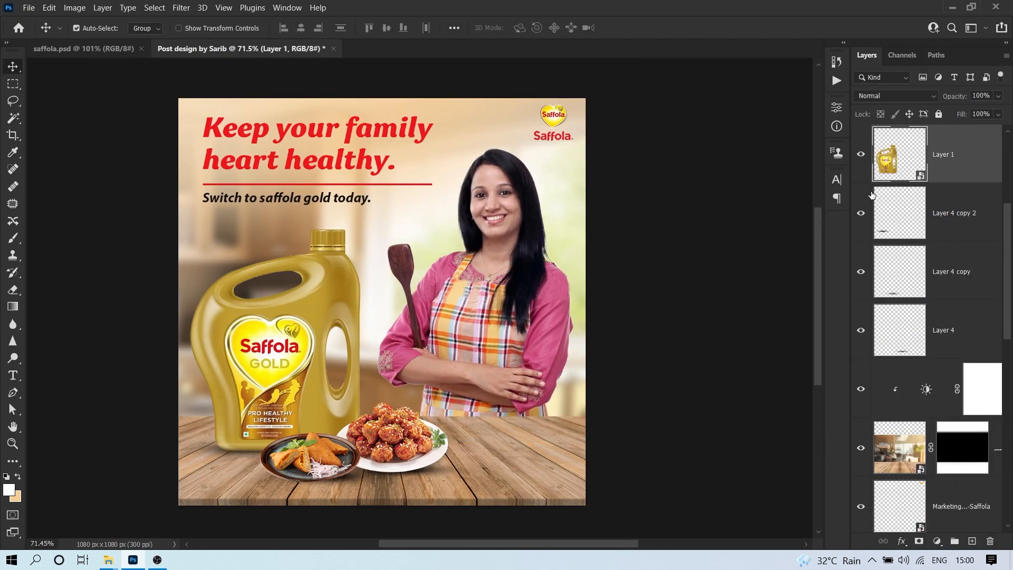
scroll(936, 485, down, 5)
scroll(929, 506, up, 5)
click(937, 541)
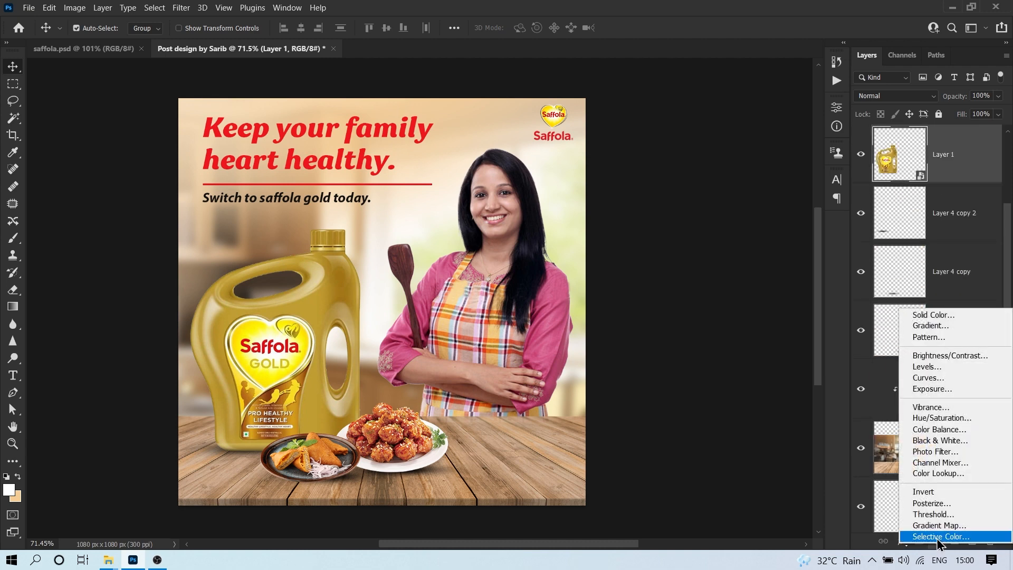
click(943, 418)
click(724, 338)
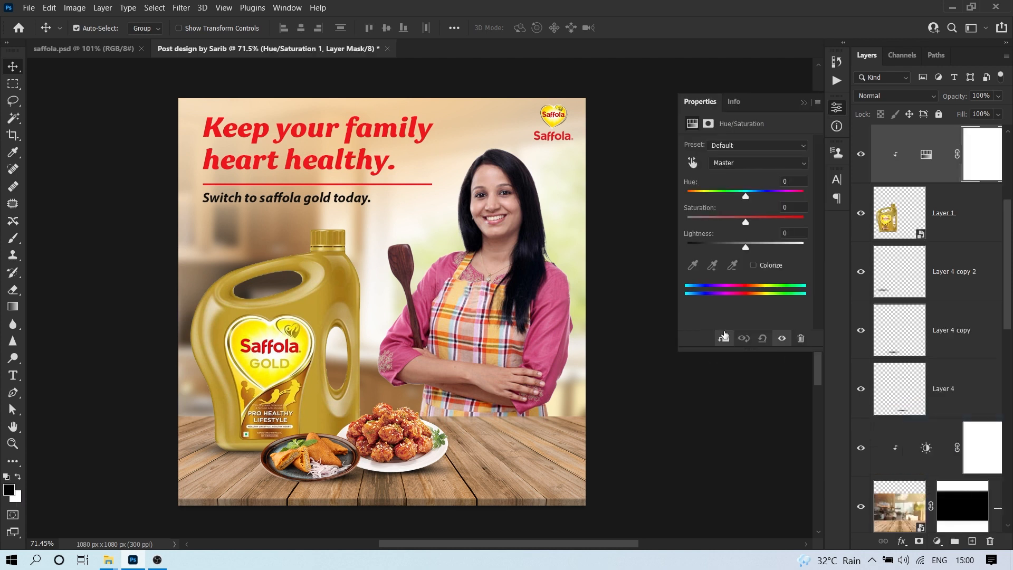
Set the bottle's hue to +7, saturation to +19 and lightness to +11, and compare it with the adjustment off and on.
drag(746, 196, 750, 198)
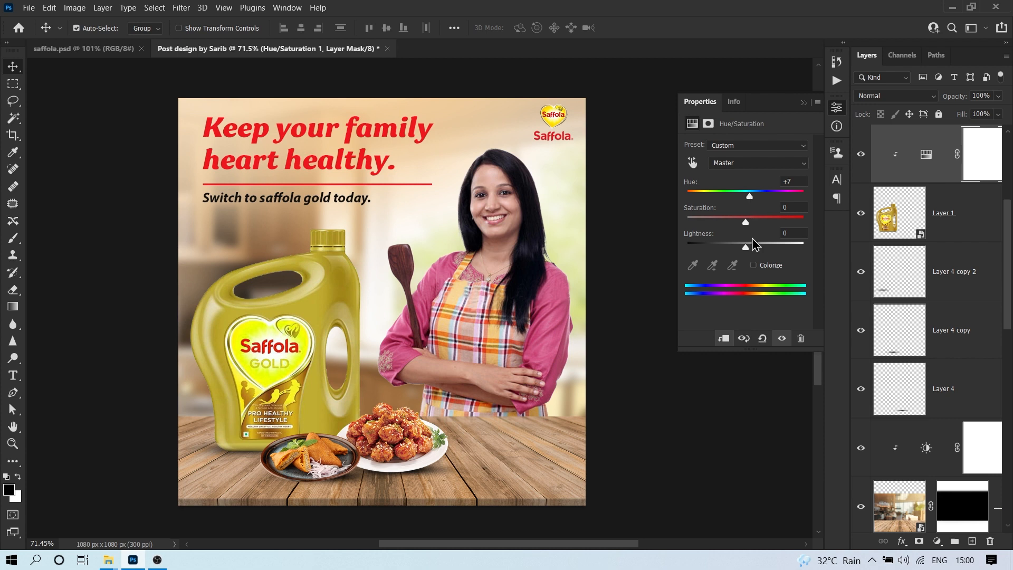
drag(752, 255, 756, 255)
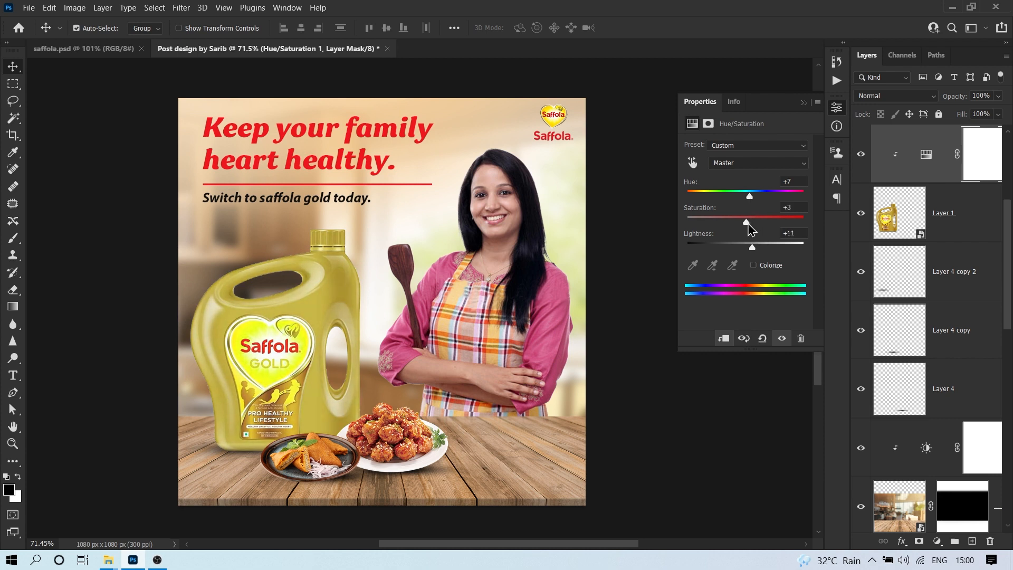
drag(751, 230, 756, 230)
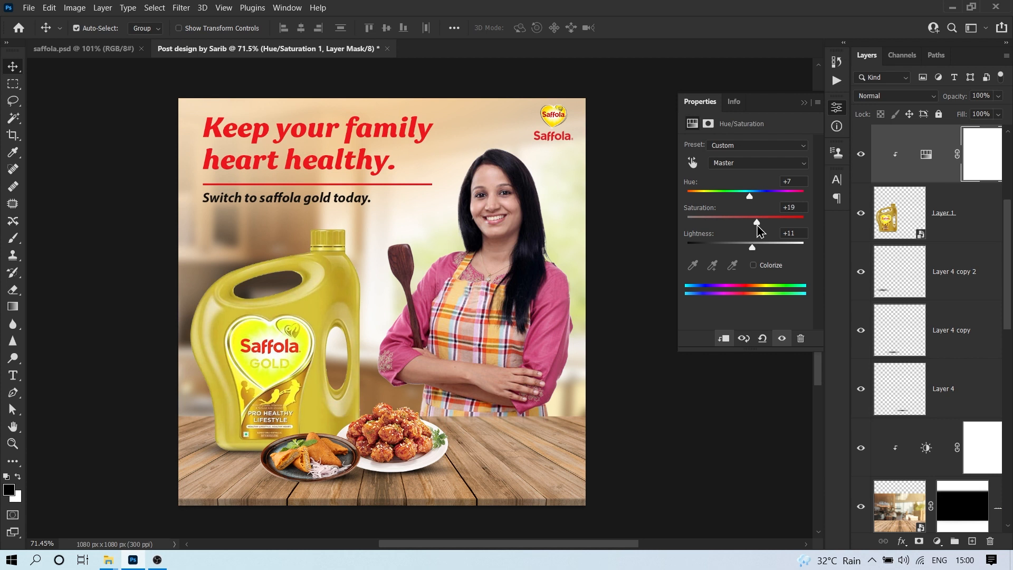
click(780, 339)
click(781, 339)
click(782, 340)
click(784, 340)
click(784, 339)
click(784, 339)
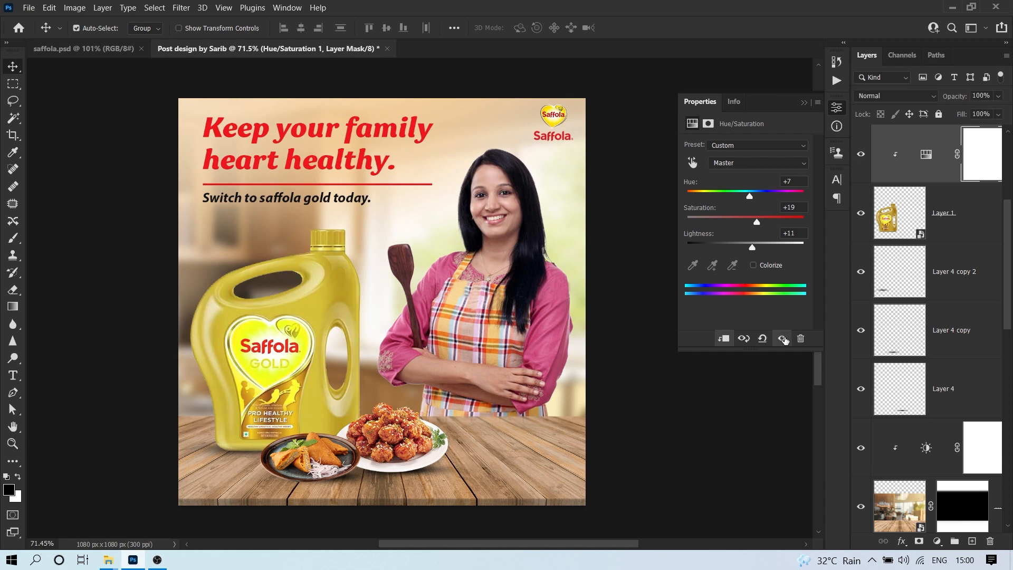
click(807, 102)
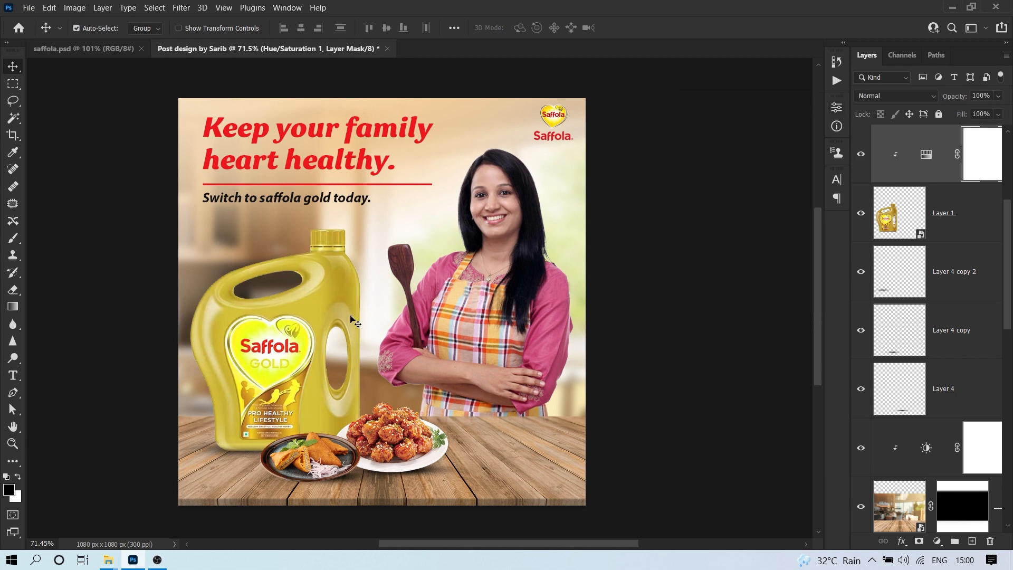
scroll(372, 276, down, 2)
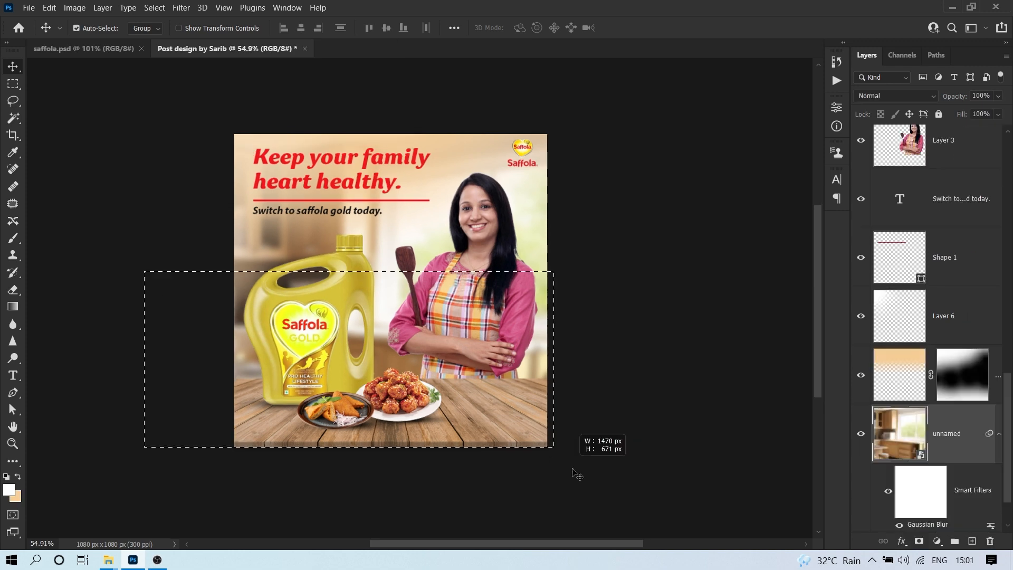
drag(577, 470, 595, 267)
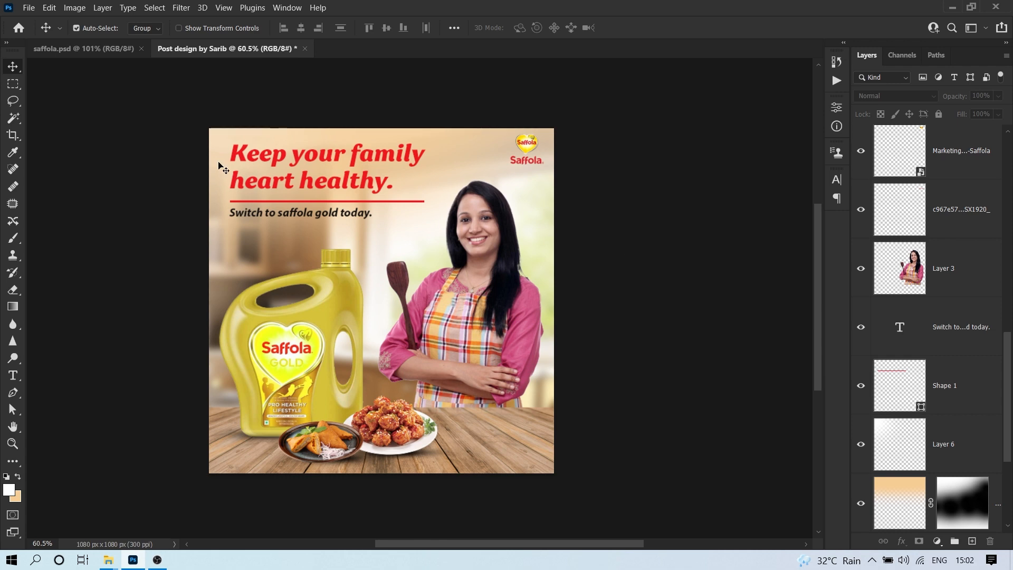
Start saving a copy of the finished post and choose PNG as its file format.
click(30, 12)
click(43, 159)
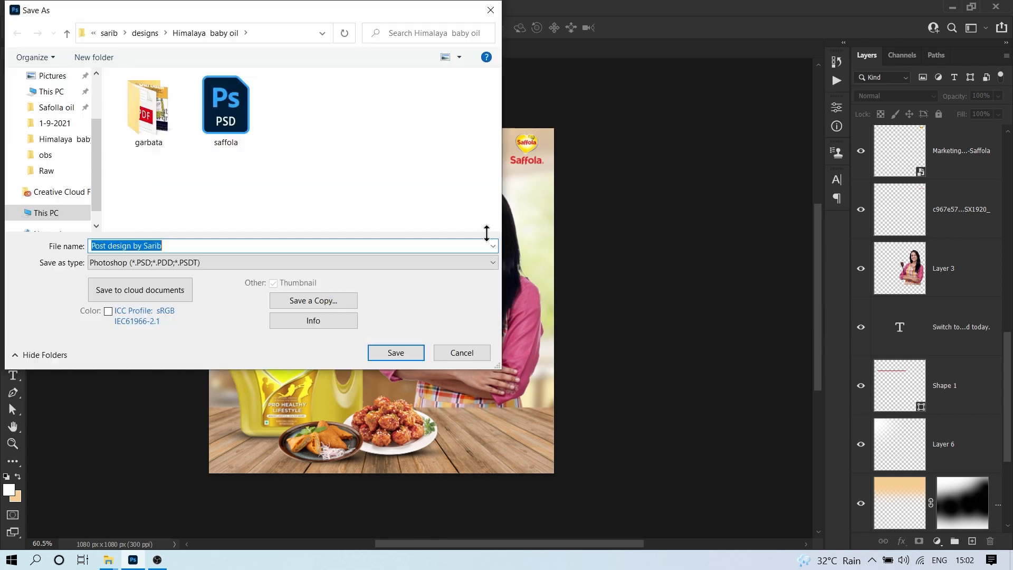
click(313, 300)
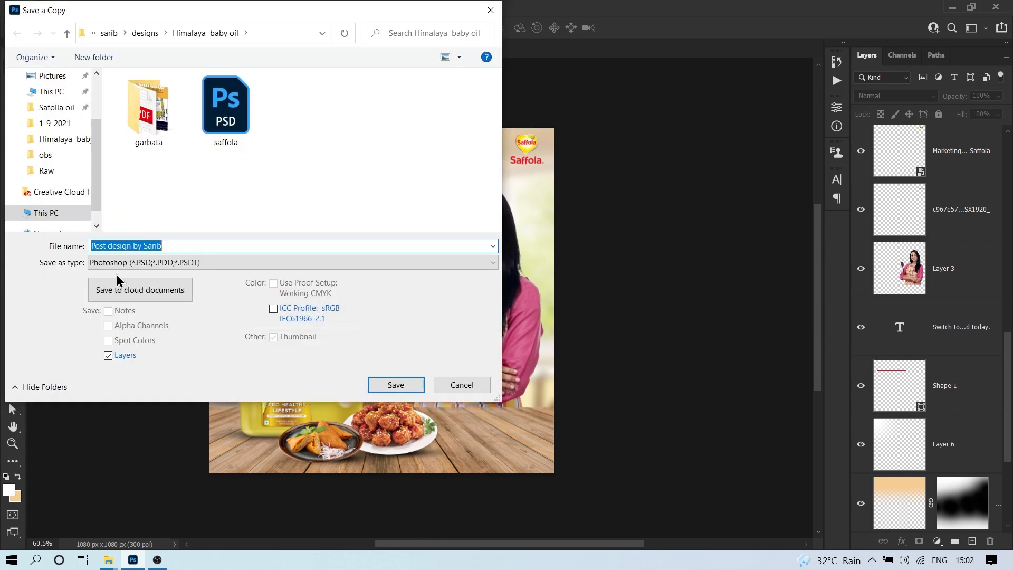
click(158, 262)
click(130, 457)
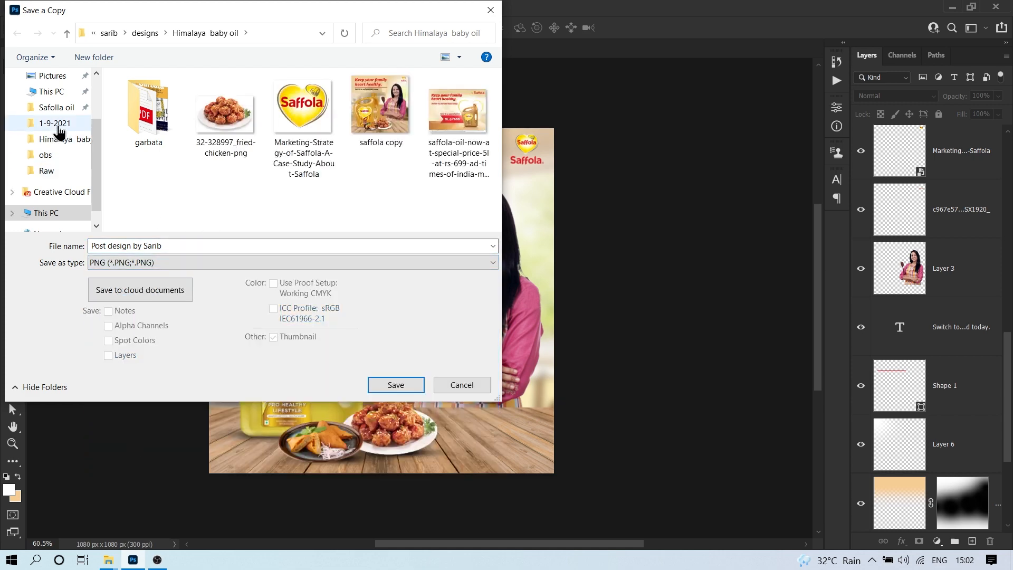